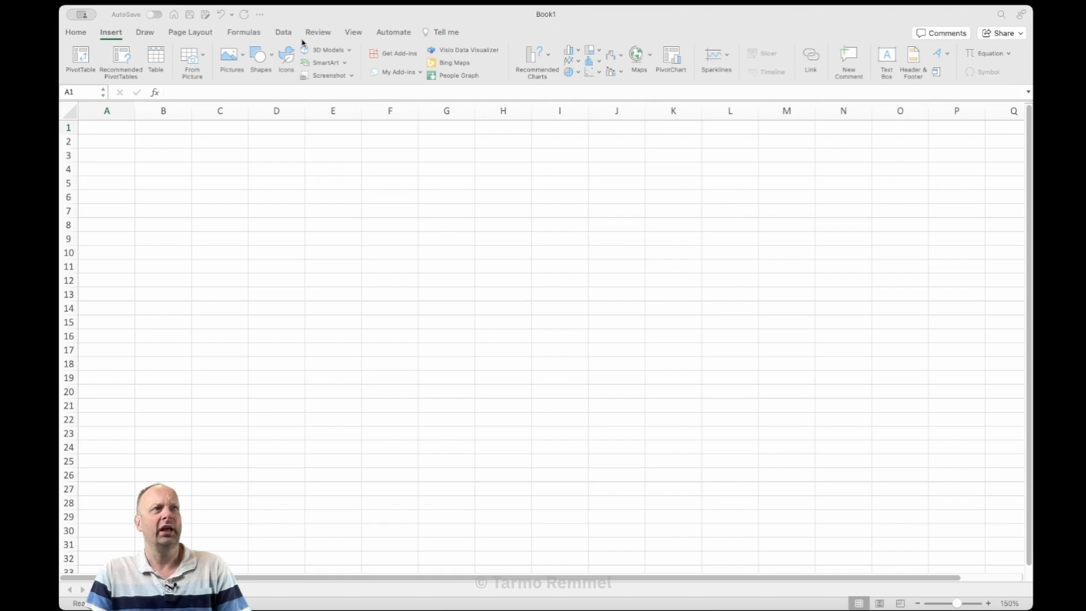
- Draw a rectangle shape about 2.12" wide and 0.69" high across columns D to F, rows 4 to 6
left_click(109, 38)
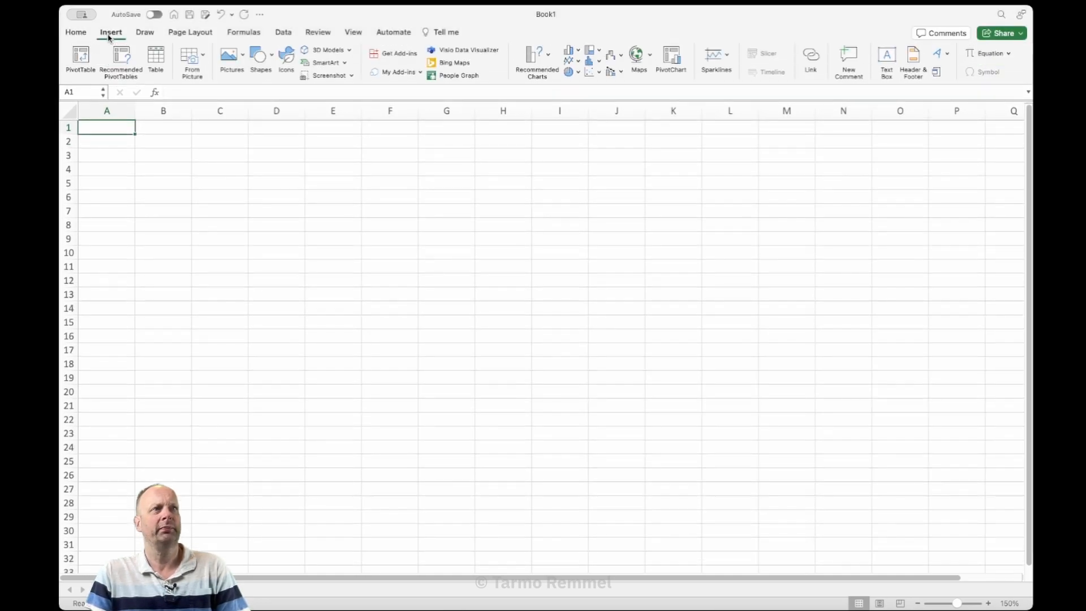
left_click(109, 38)
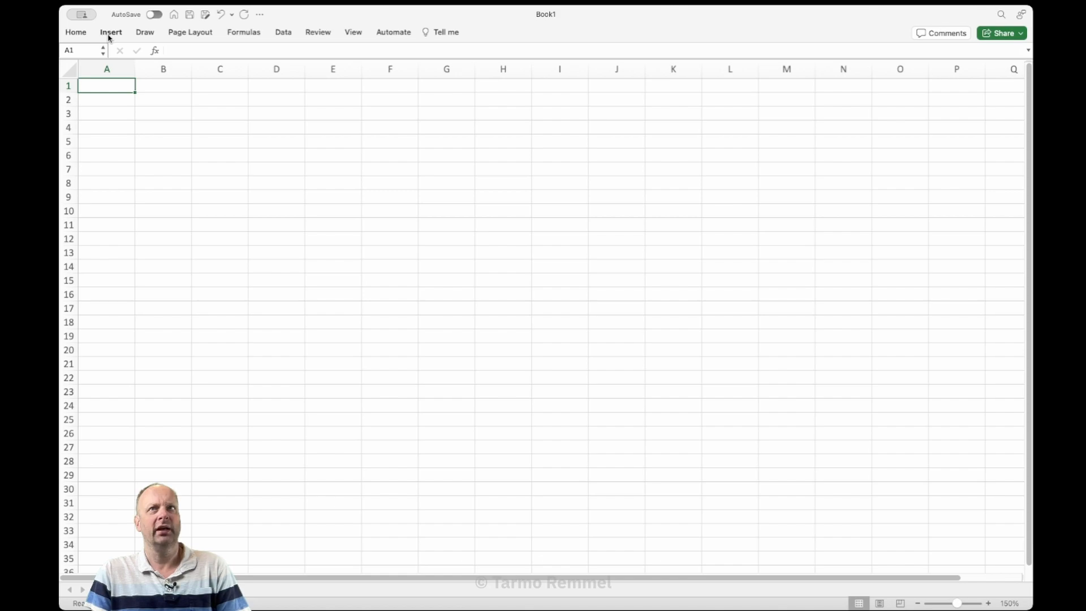
left_click(109, 37)
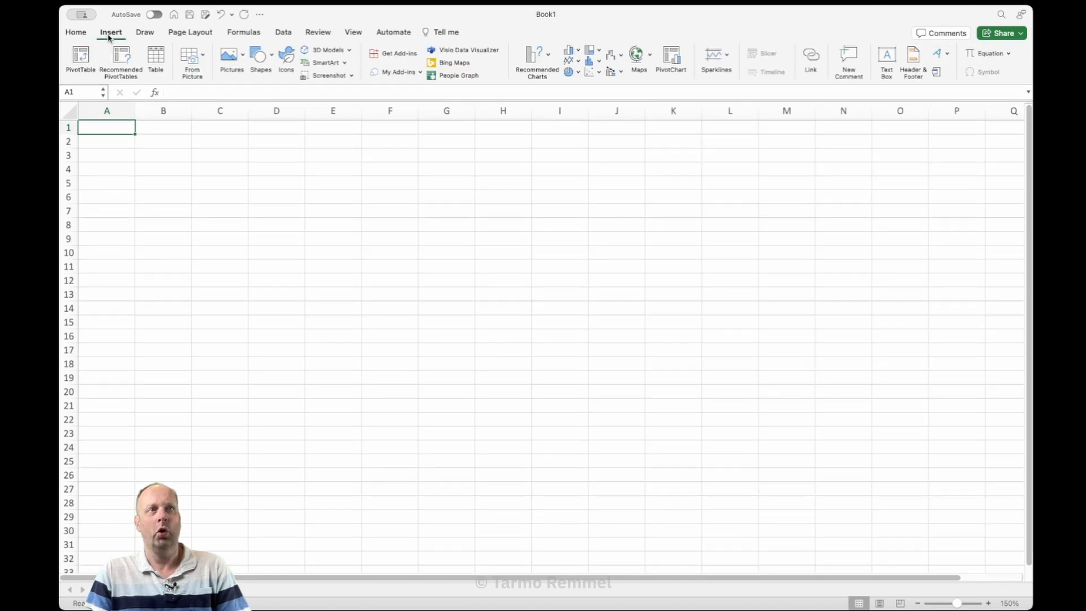
left_click(266, 61)
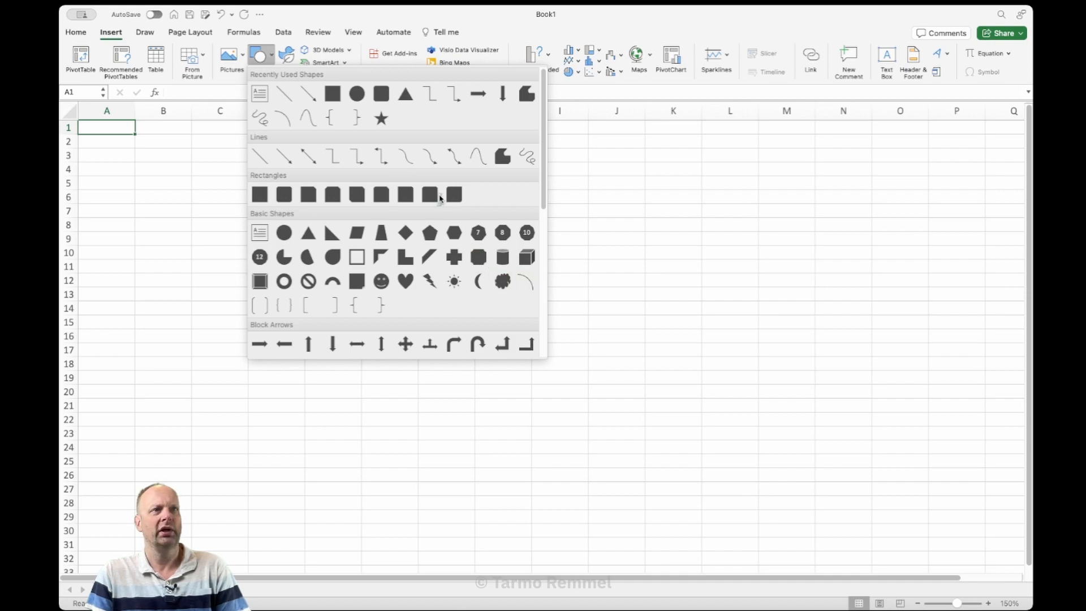
left_click(334, 95)
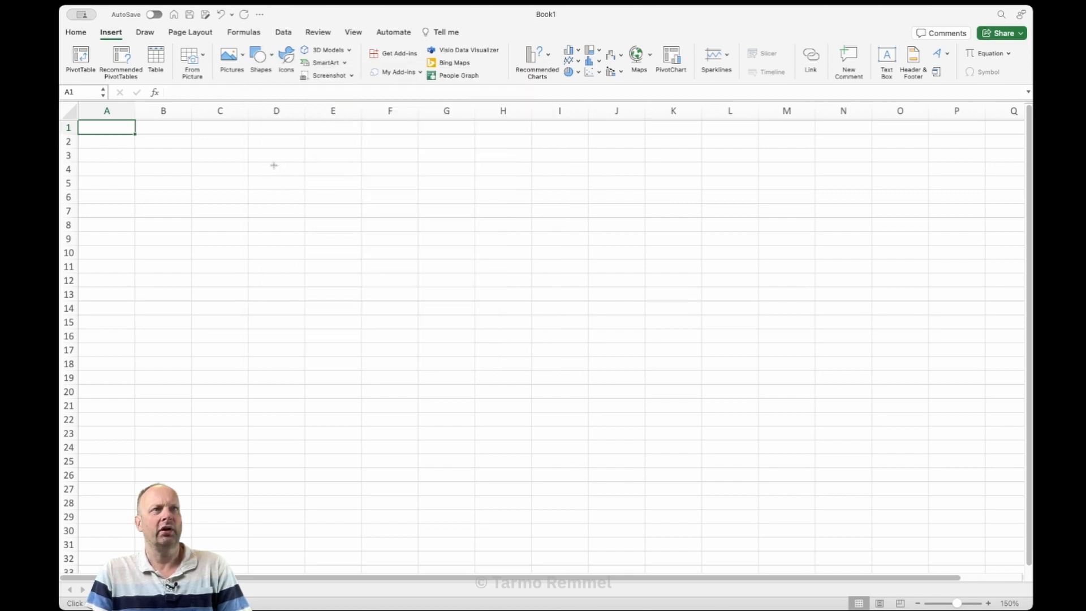
left_click_drag(276, 162, 408, 203)
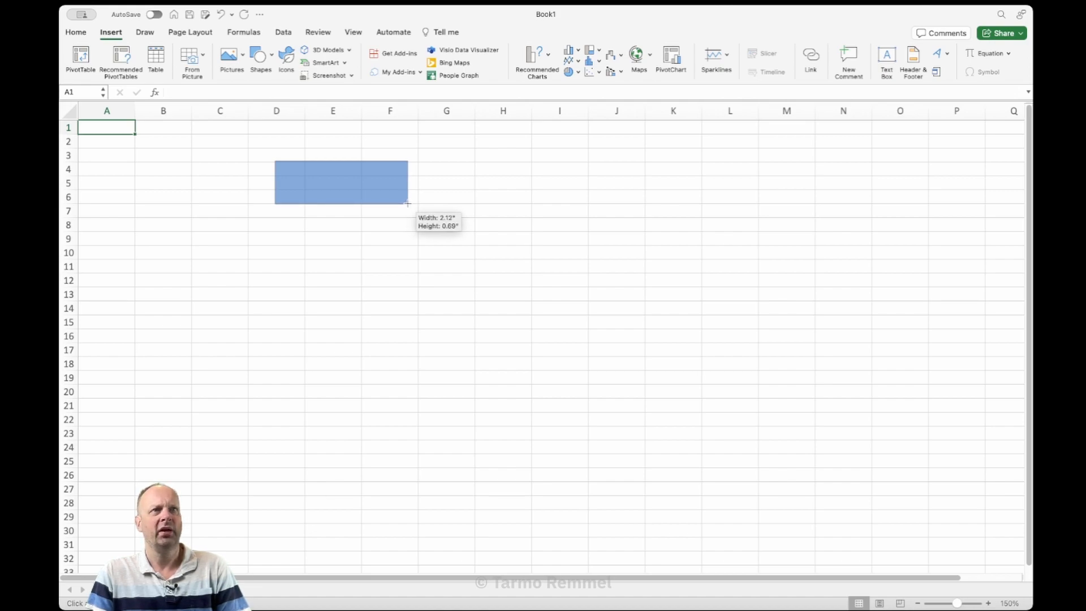
left_click_drag(408, 203, 408, 204)
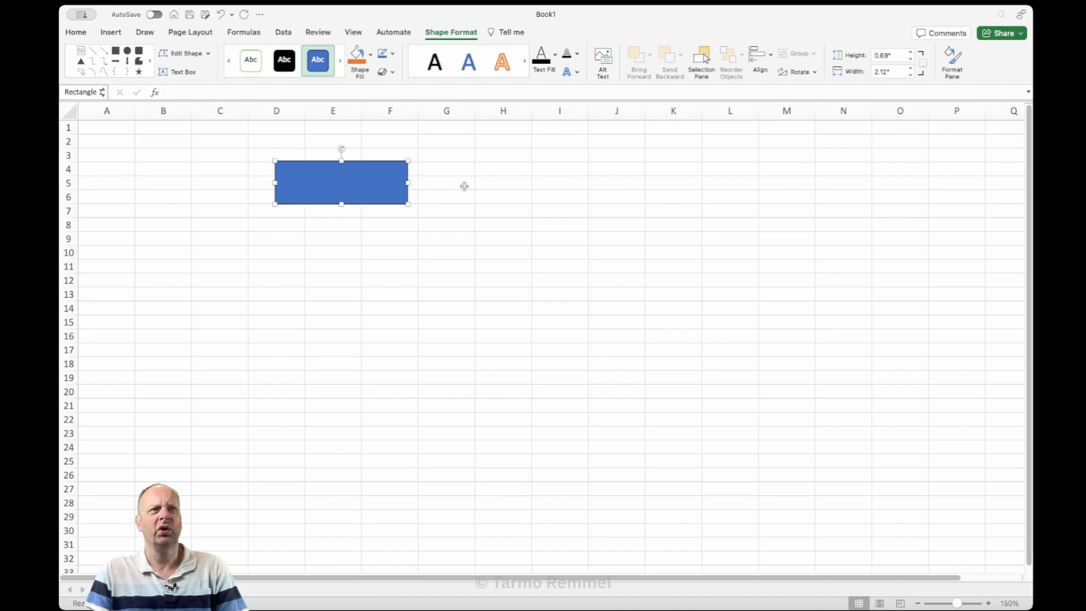
right_click(369, 180)
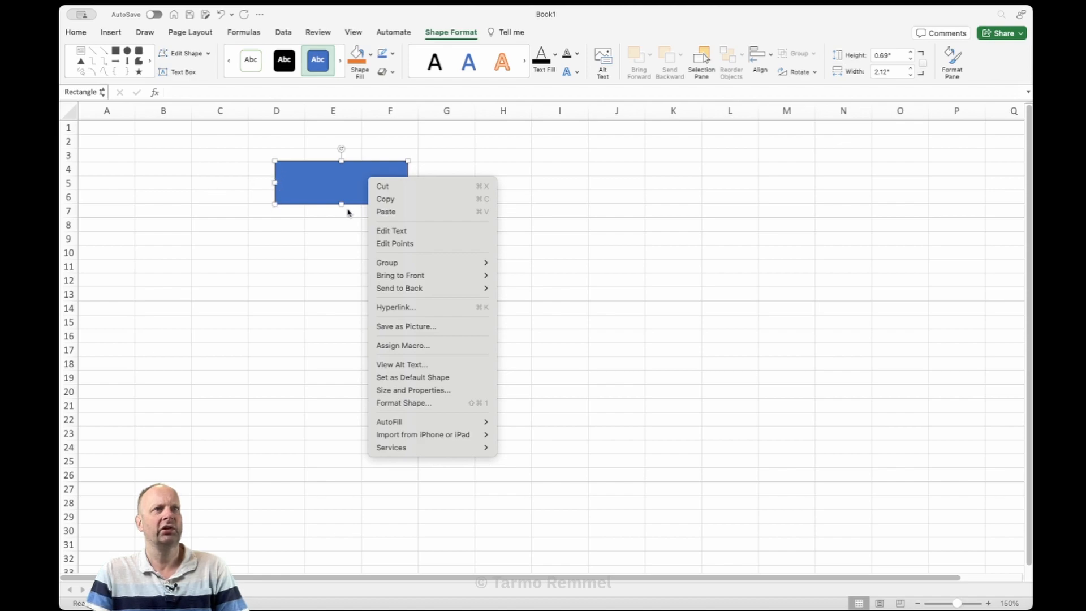
left_click(506, 161)
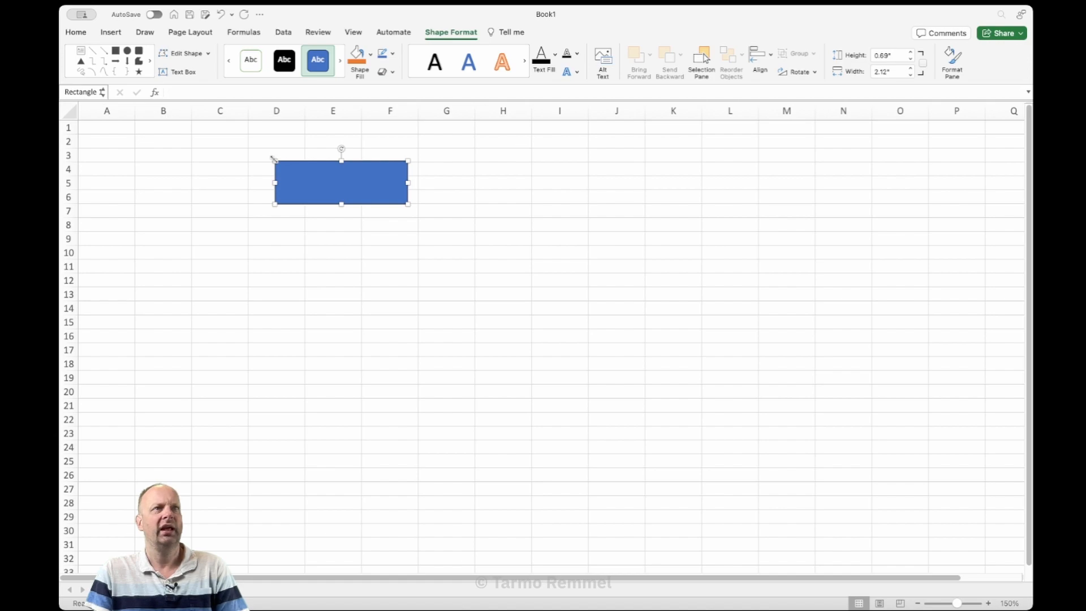
- Shrink the rectangle to about 1.68" wide and 0.51" high by pulling its upper-left corner inward and adjusting its bottom edge
left_click(989, 604)
left_click(988, 604)
left_click(989, 604)
left_click(988, 604)
left_click(988, 604)
left_click(989, 604)
left_click(989, 604)
left_click(988, 604)
left_click(989, 604)
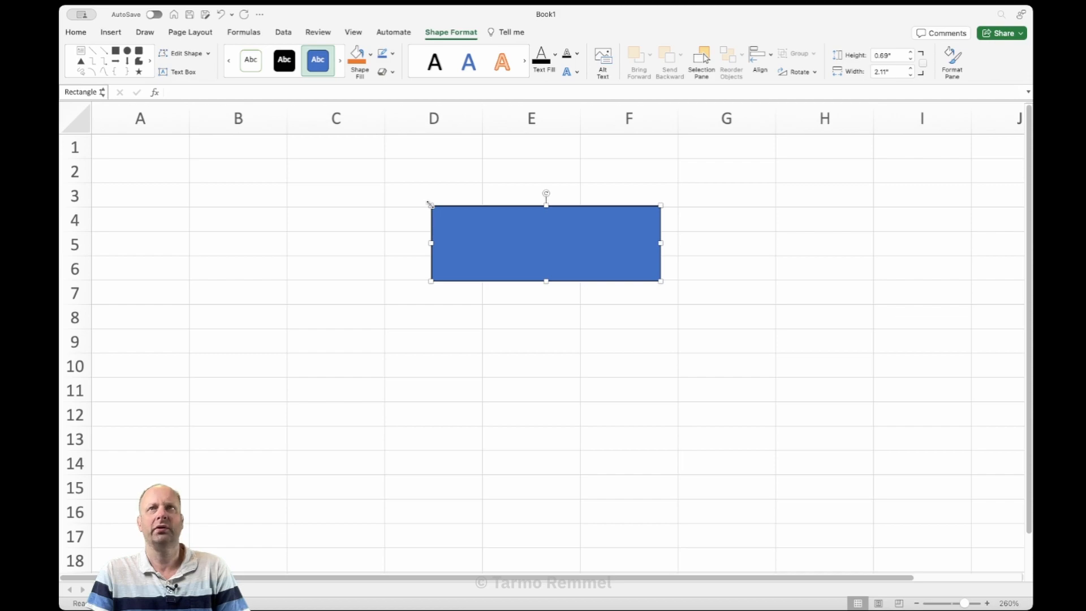
left_click_drag(429, 205, 479, 225)
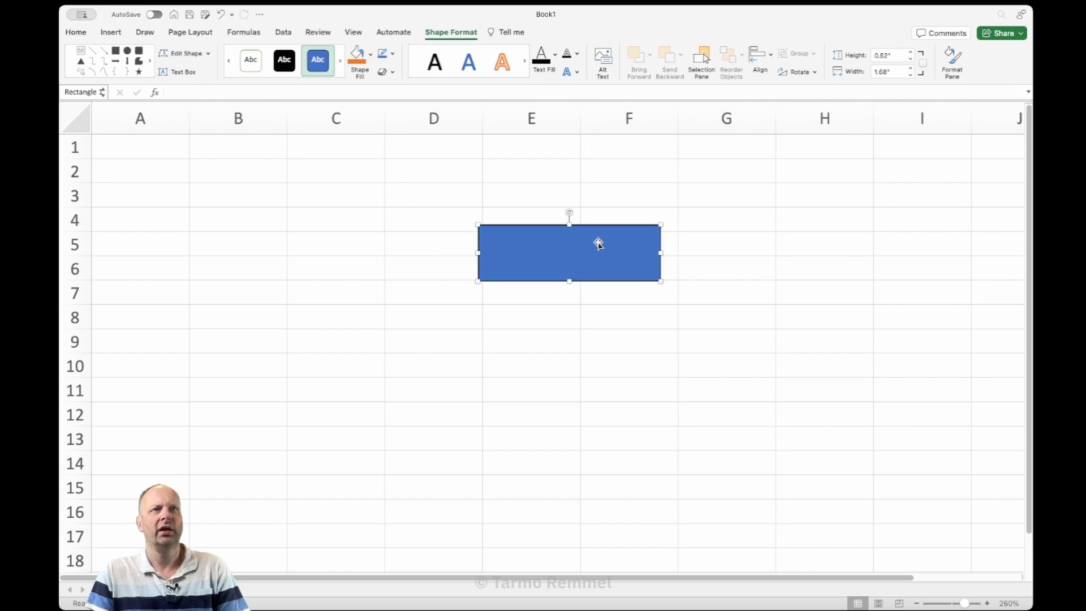
mouse_move(568, 281)
left_mouse_down()
mouse_move(575, 357)
mouse_move(536, 286)
mouse_move(599, 344)
mouse_move(589, 282)
left_mouse_up()
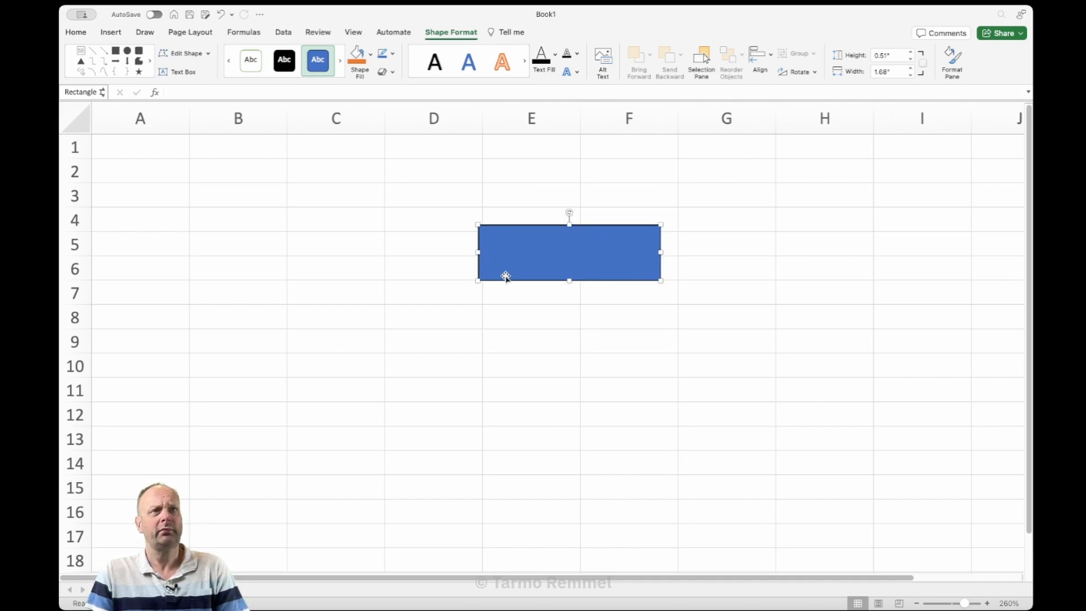
left_click(417, 250)
left_click(297, 254)
left_click(243, 314)
left_click(263, 380)
left_click(550, 391)
left_click(627, 398)
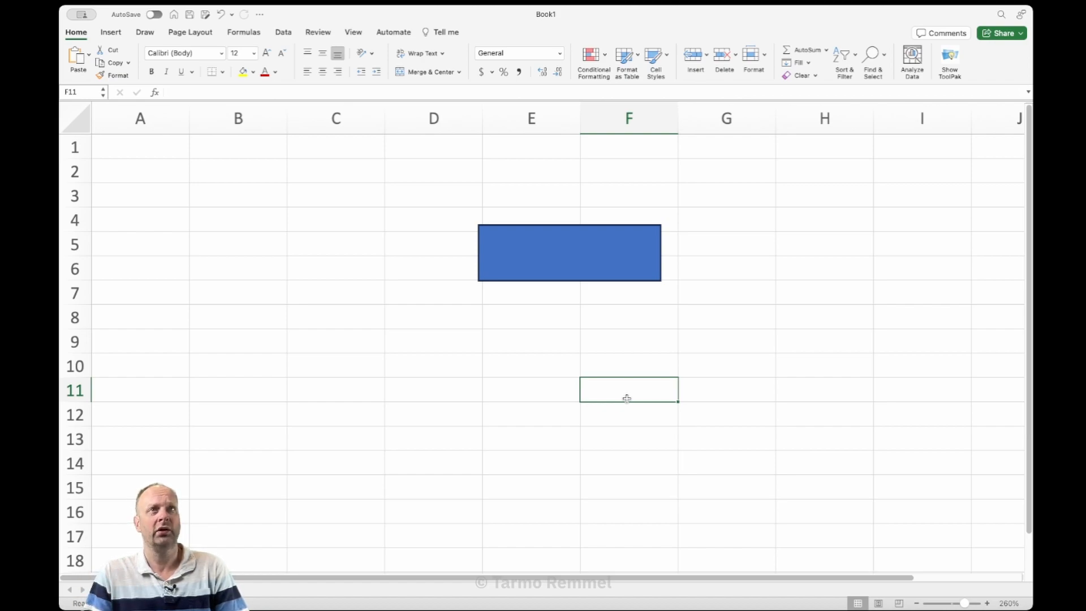
left_click(572, 256)
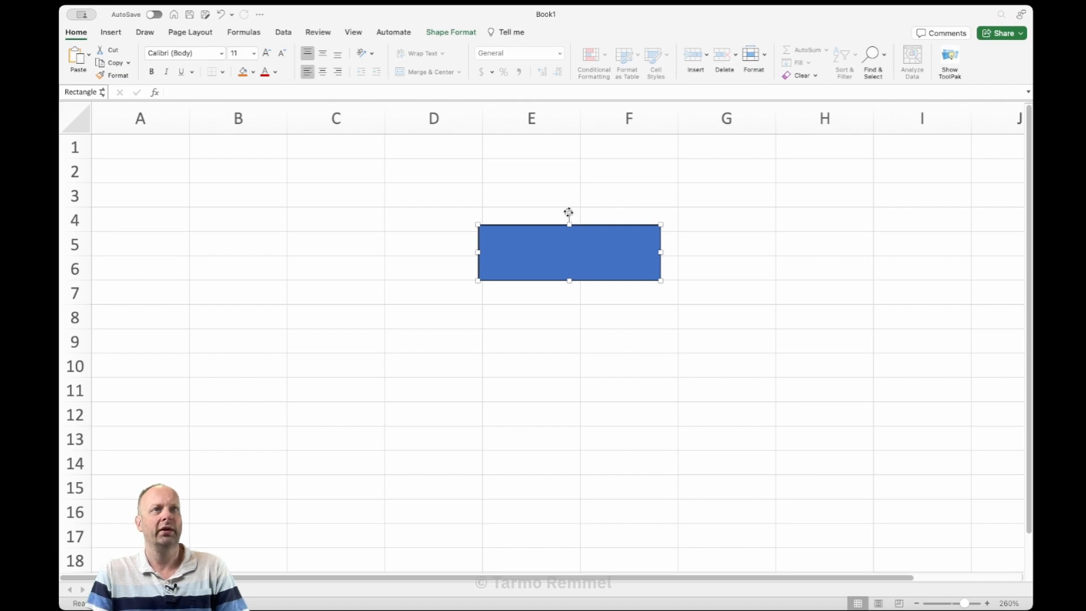
left_click_drag(568, 212, 566, 239)
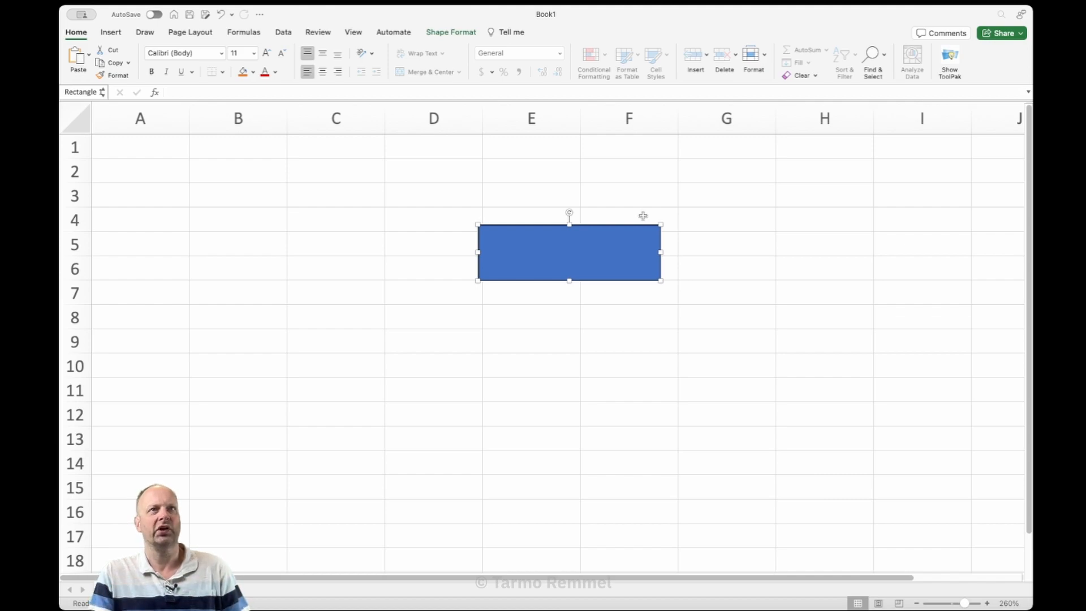
- Format the rectangle with a solid white fill and a solid black outline
right_click(604, 243)
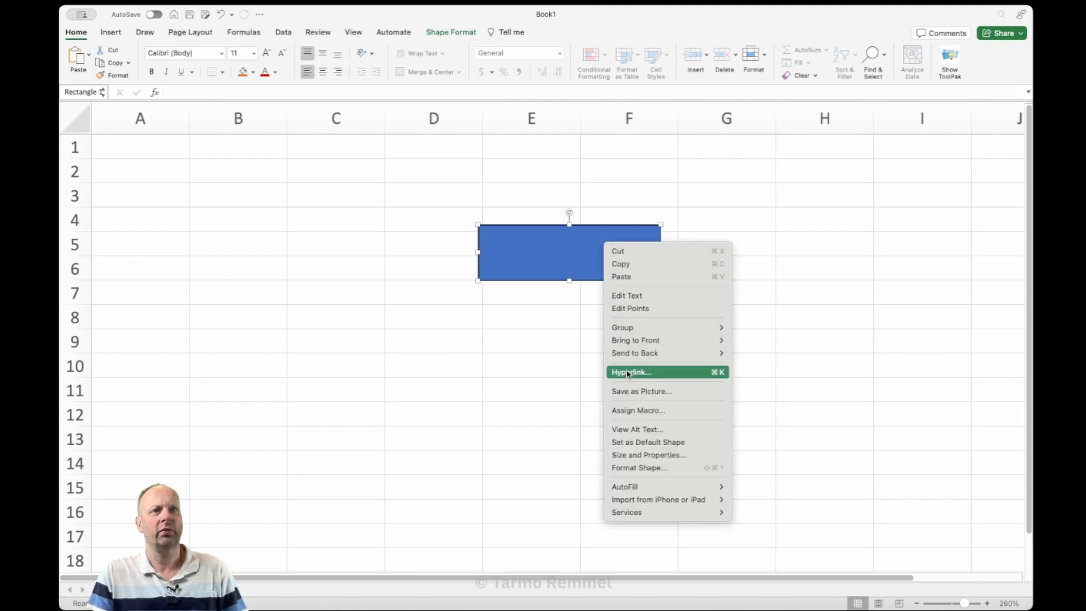
left_click(666, 469)
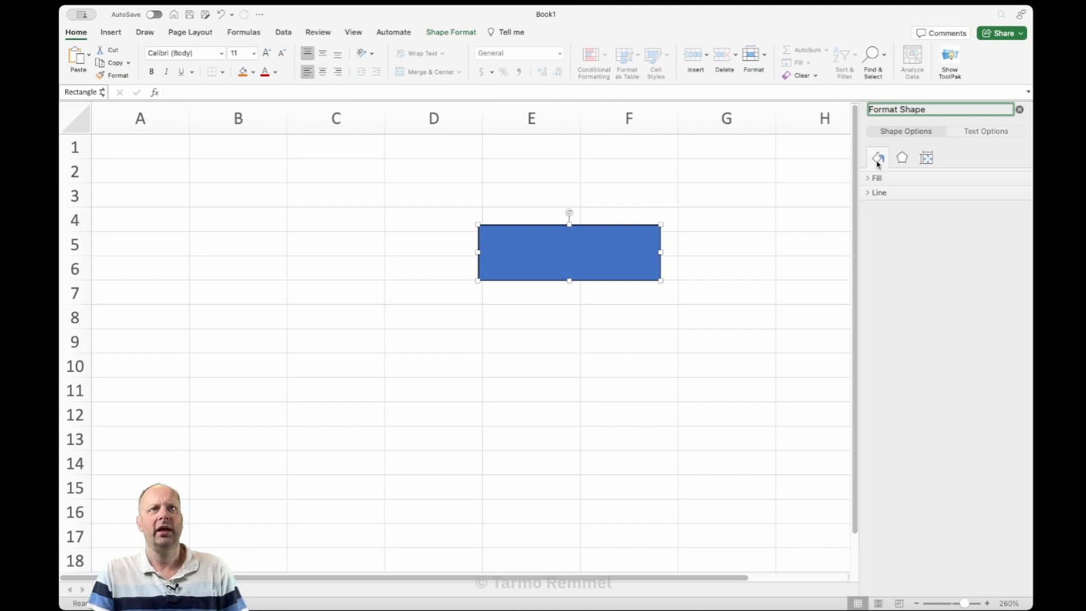
left_click(874, 179)
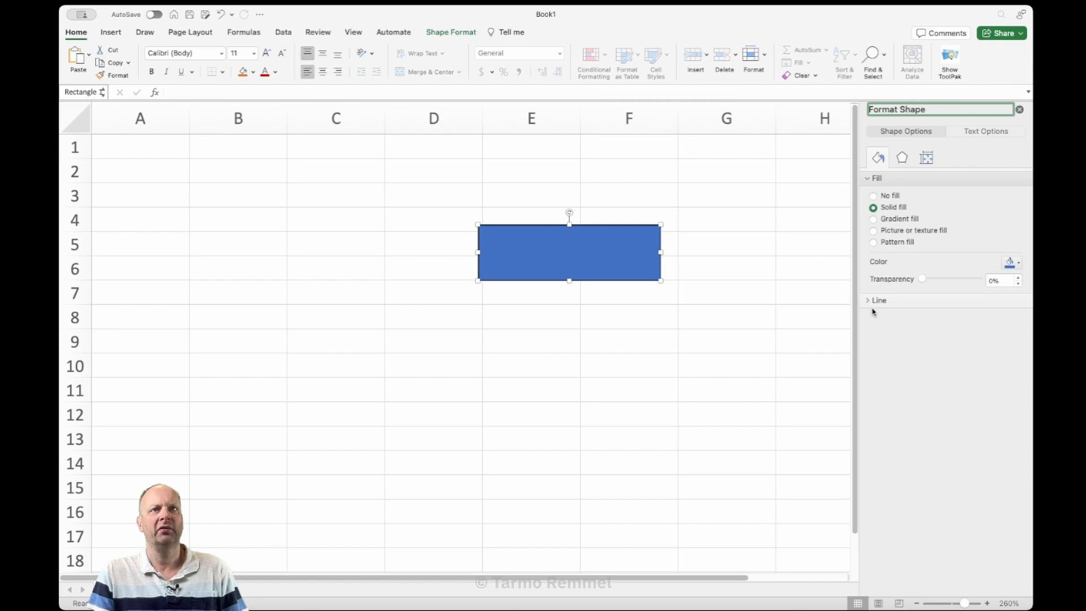
left_click(870, 302)
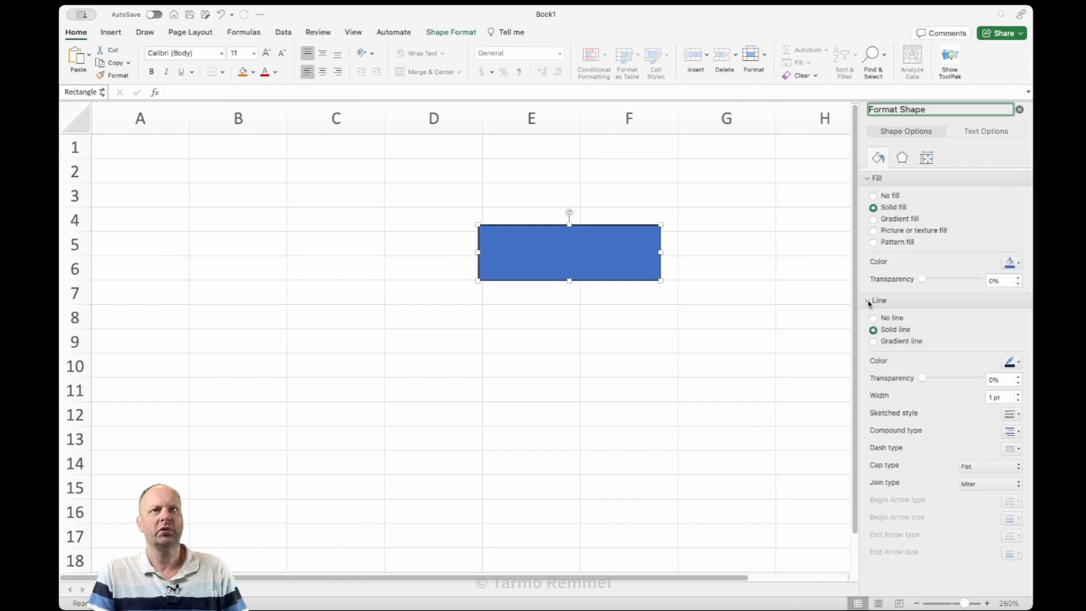
left_click(1005, 265)
left_click(1007, 295)
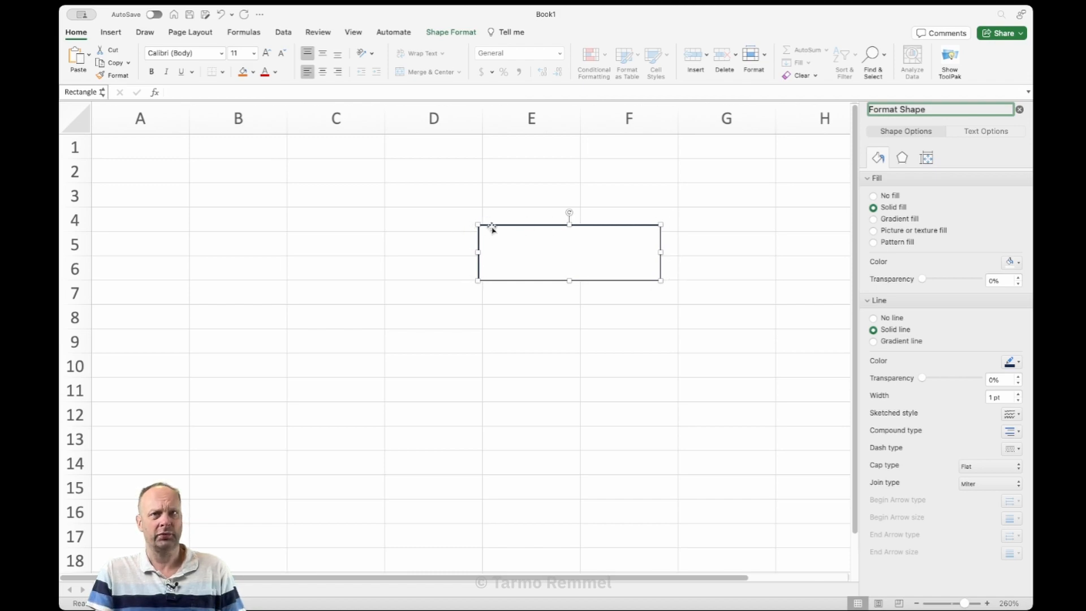
left_click(1016, 363)
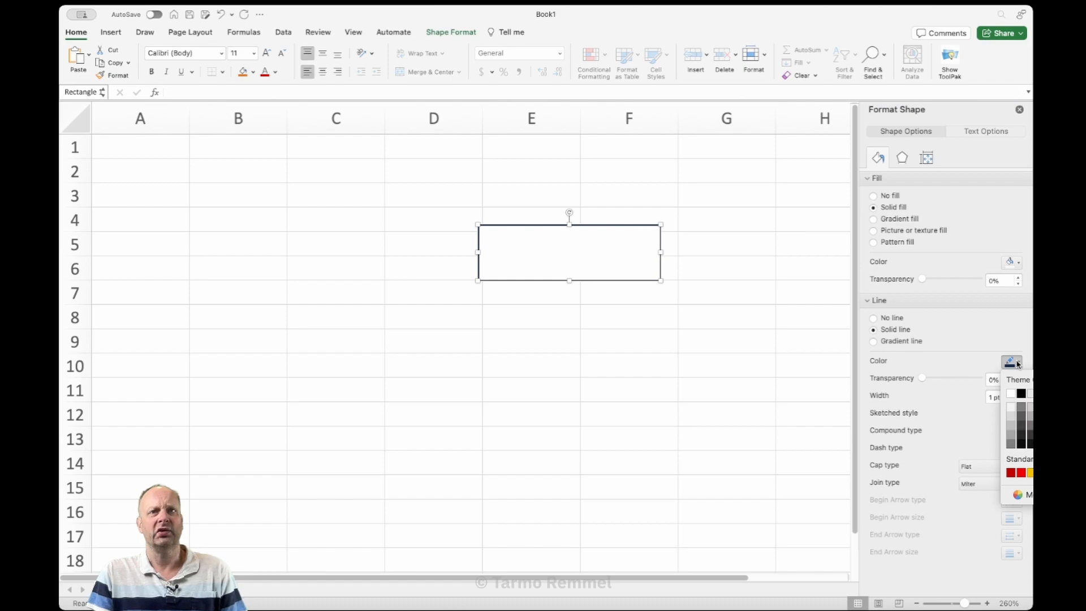
left_click(1025, 393)
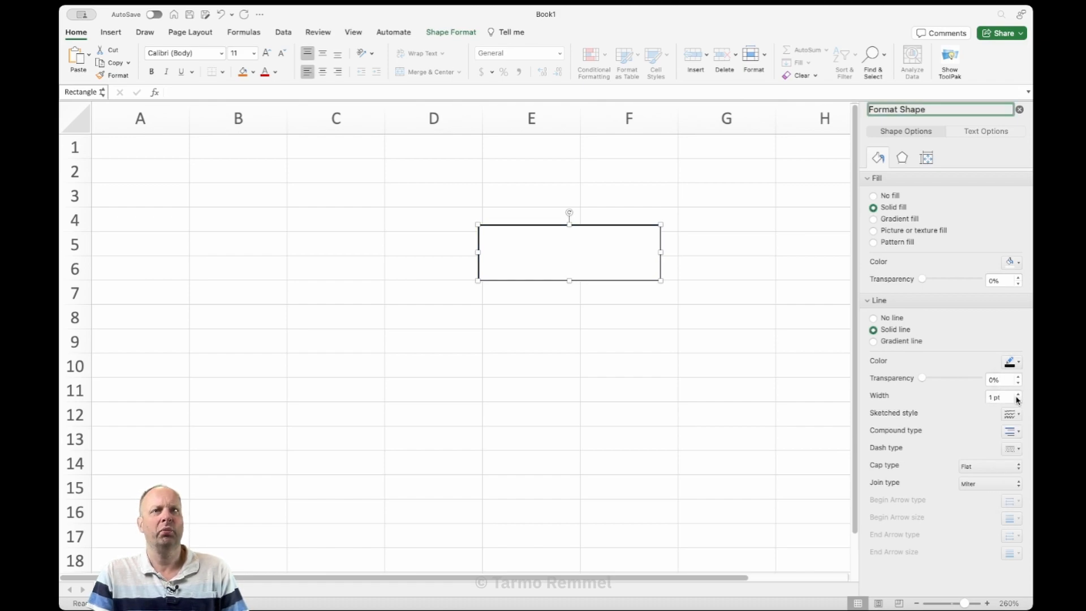
- Increase the rectangle's outline width to 3.75 pt
left_click(1018, 395)
left_click(1018, 395)
left_click(1018, 394)
left_click(1018, 394)
left_click(1018, 395)
left_click(1018, 395)
left_click(1018, 395)
left_click(1019, 395)
left_click(1019, 395)
left_click(1019, 394)
left_click(1018, 395)
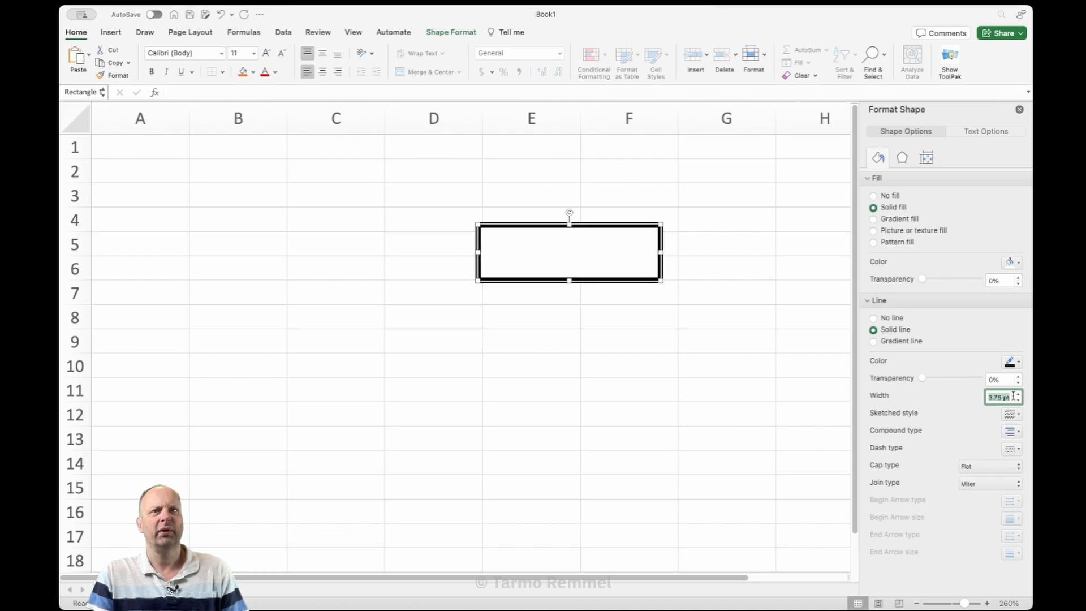
- Set the rectangle's outline width to 1 pt and deselect the shape
type("1")
key("Return")
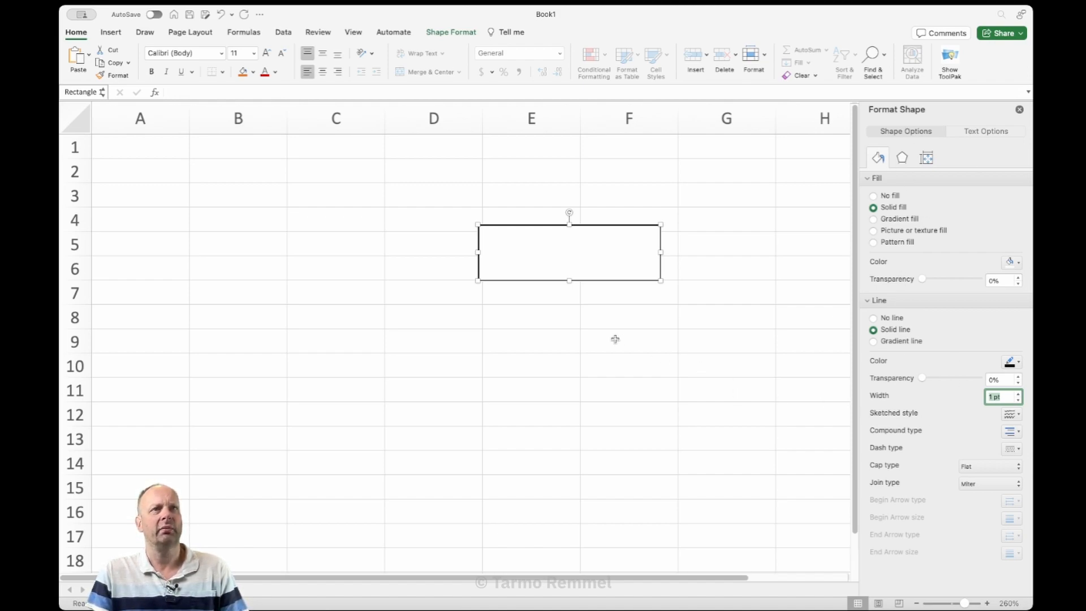
left_click(602, 362)
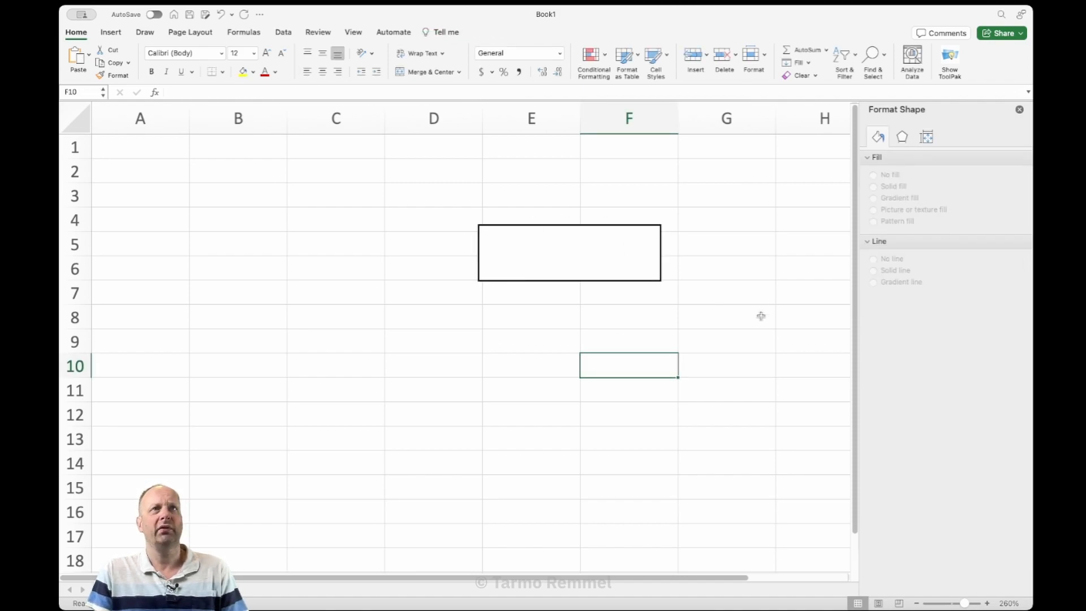
- Add the text "Hello" inside the rectangle
right_click(527, 253)
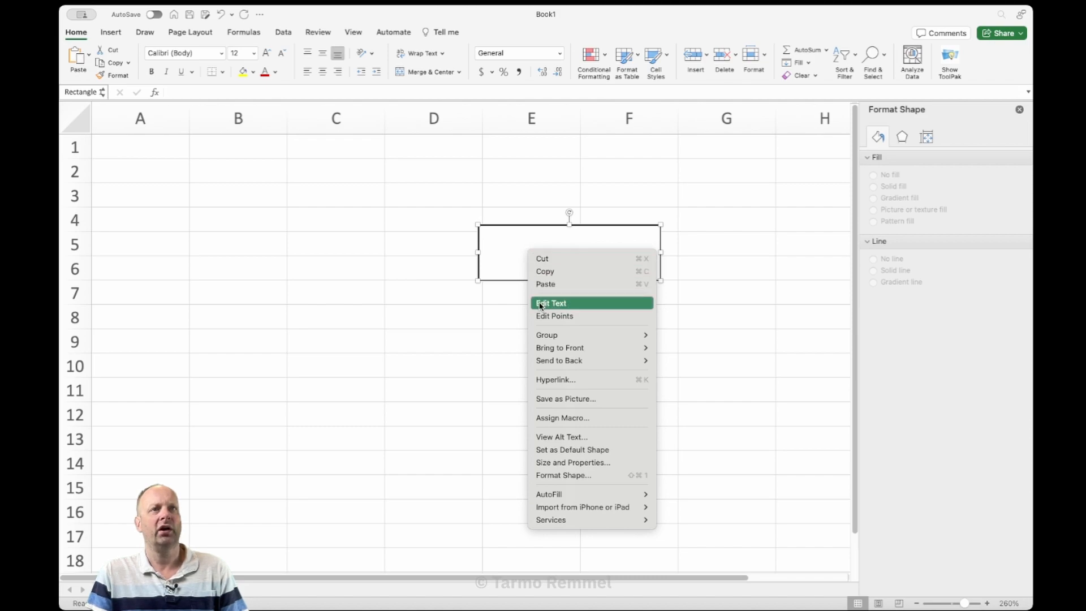
left_click(567, 305)
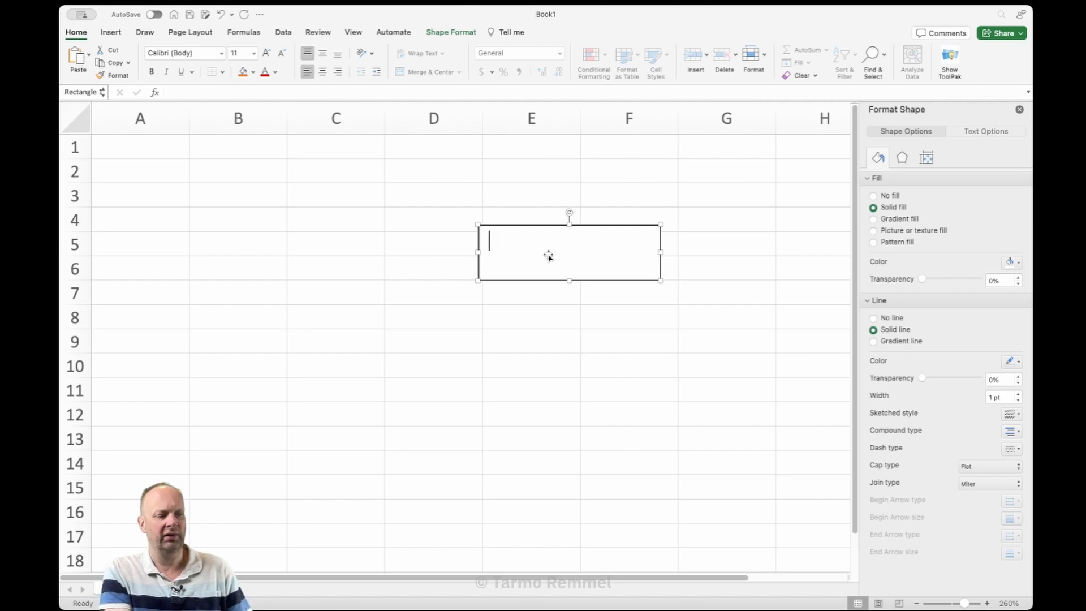
type("Hello")
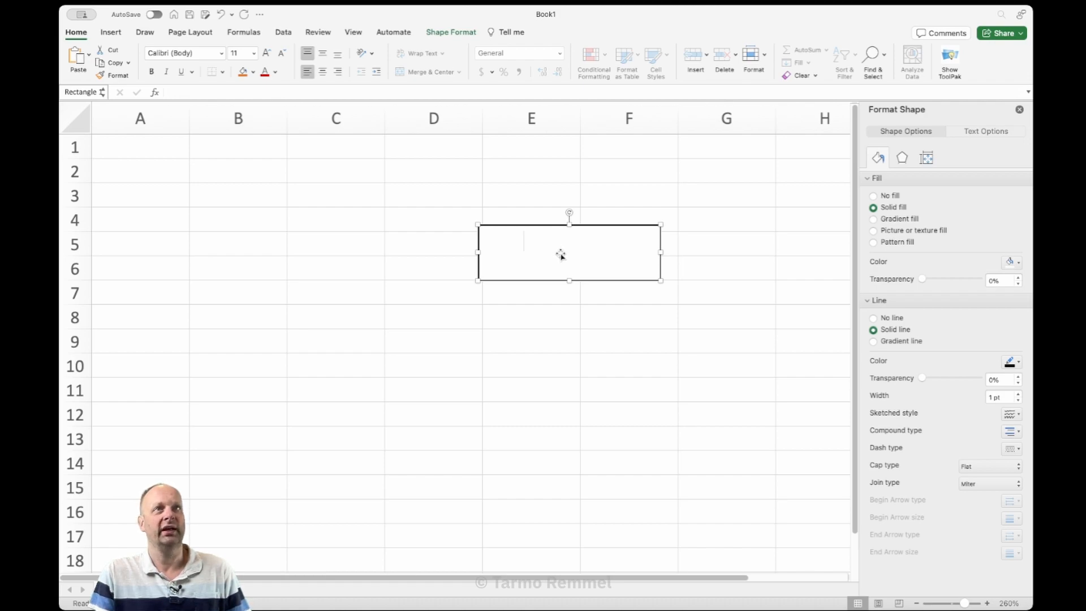
- Change the font colour of the text inside the rectangle to black
left_click_drag(525, 239, 497, 240)
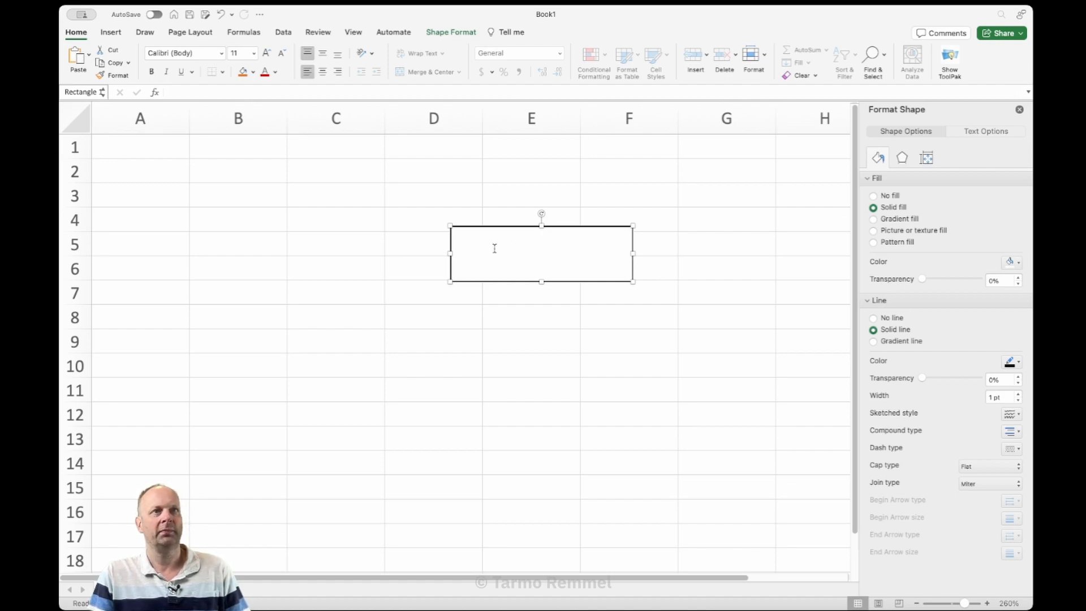
double_click(473, 243)
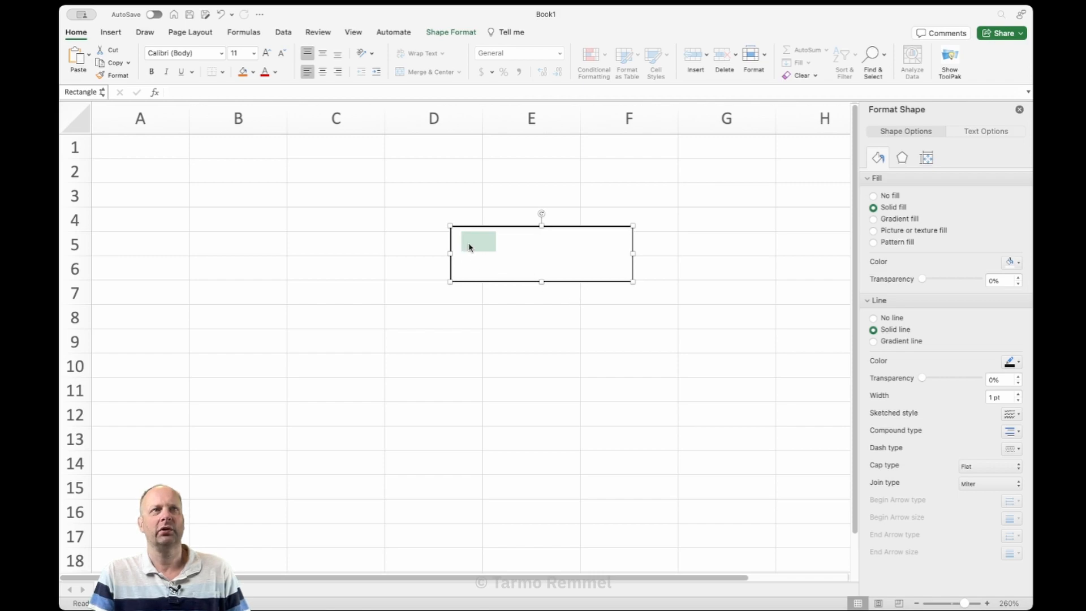
left_click(275, 73)
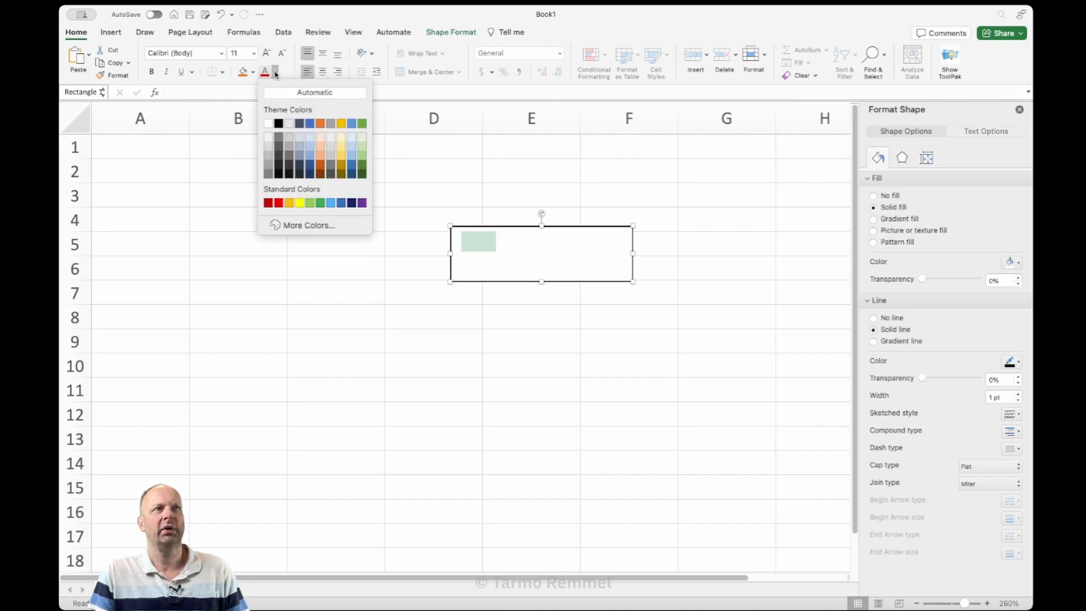
left_click(287, 124)
left_click(370, 330)
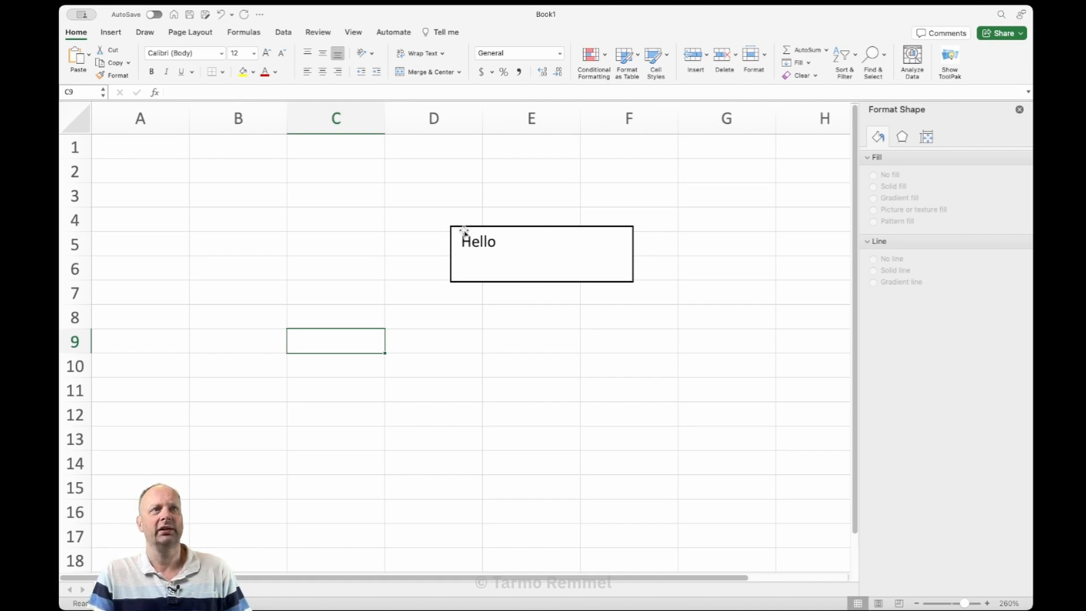
- Align the rectangle's text to the middle vertically and centre it horizontally
left_click(525, 237)
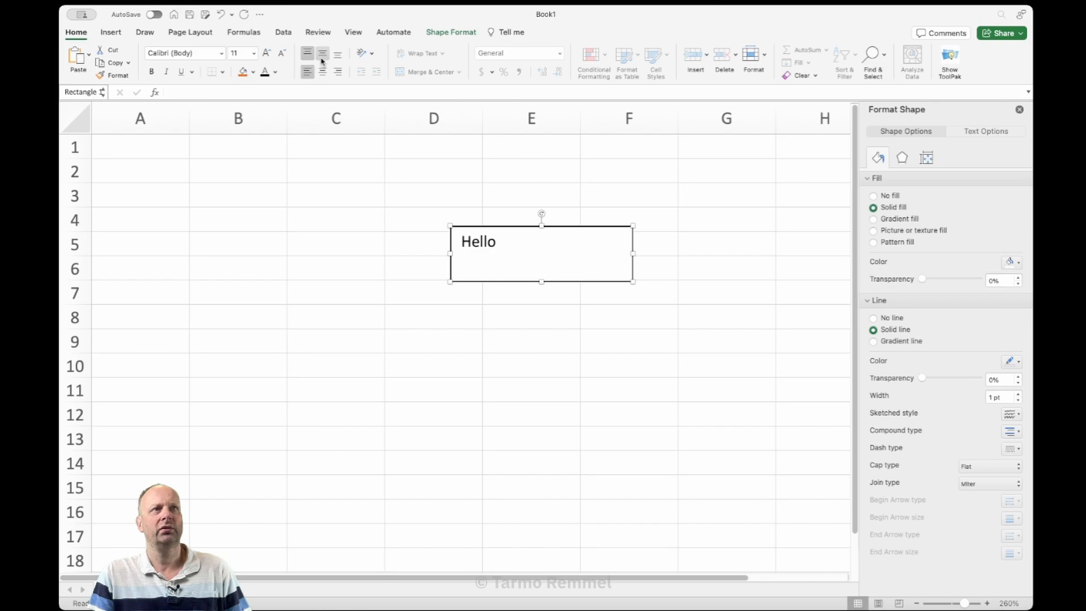
left_click(323, 57)
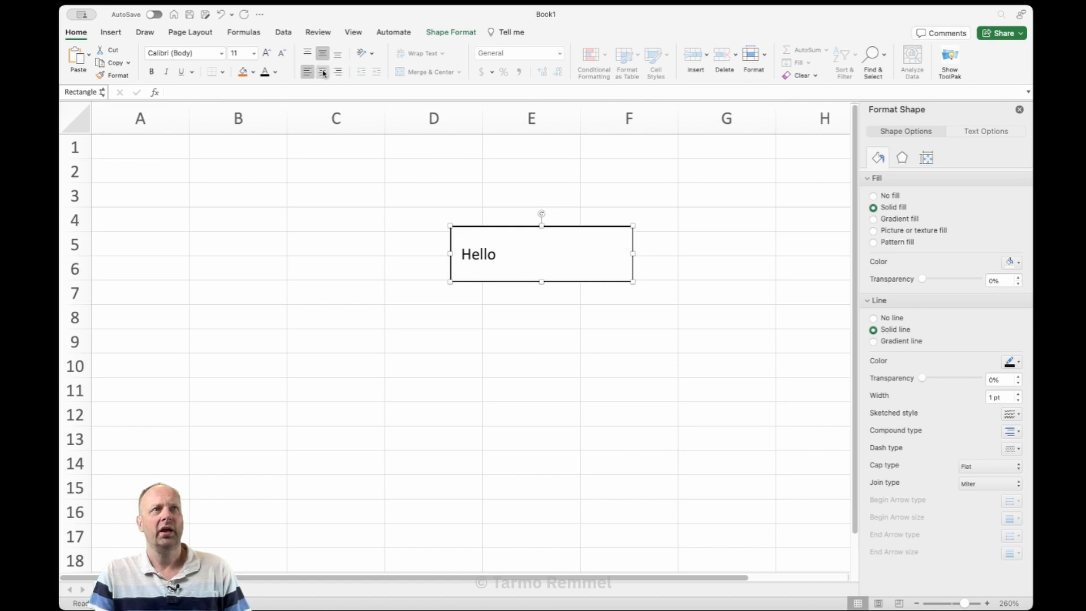
left_click(323, 73)
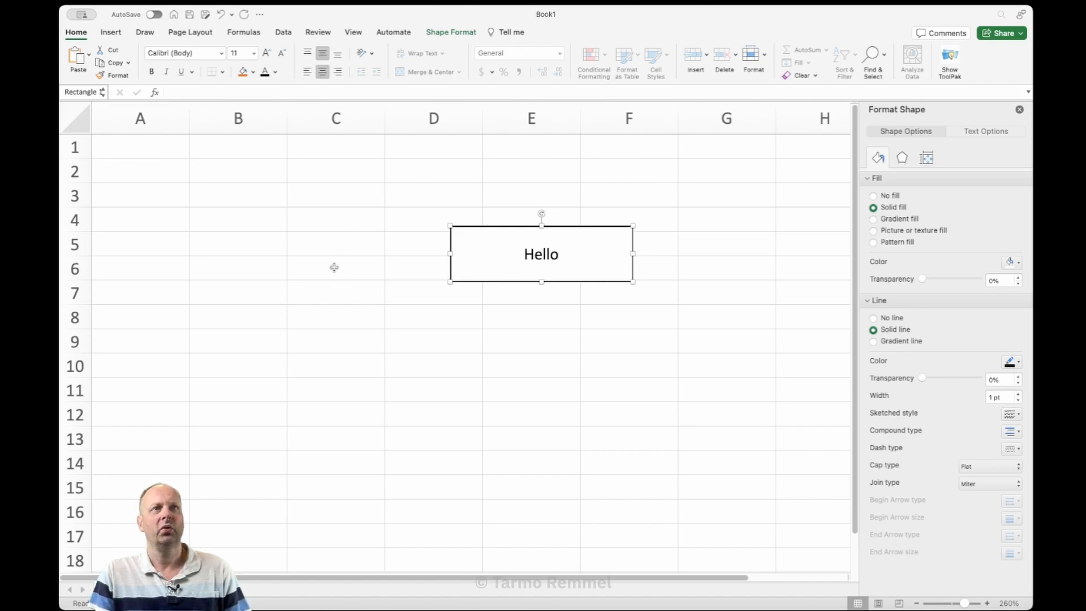
- Move the "Hello" rectangle up to columns C to E near row 2 and paste six copies of it starting at cell B6
left_click(510, 354)
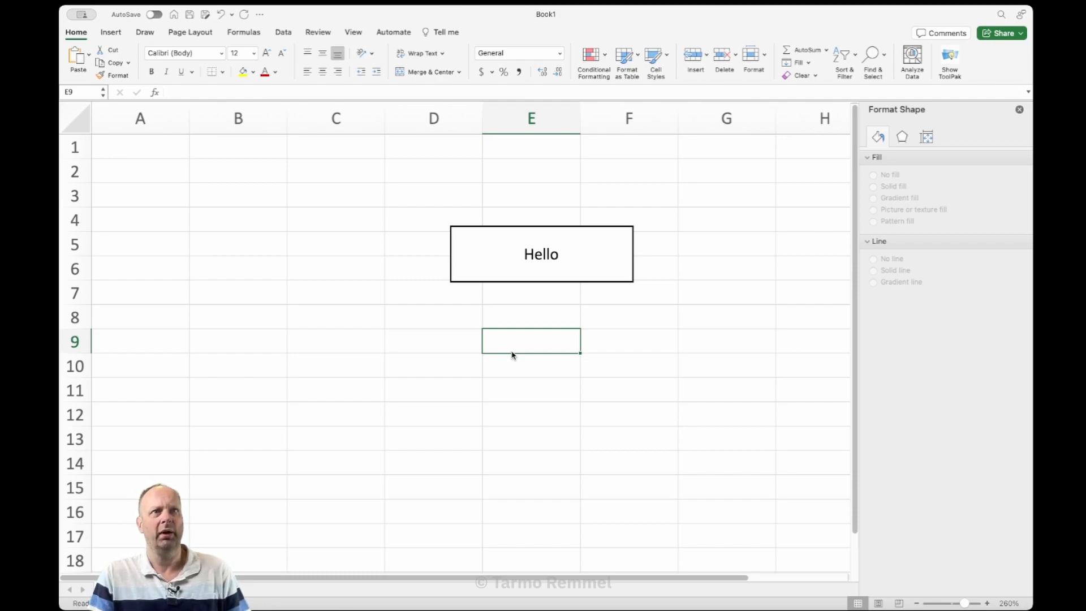
left_click_drag(519, 235, 386, 165)
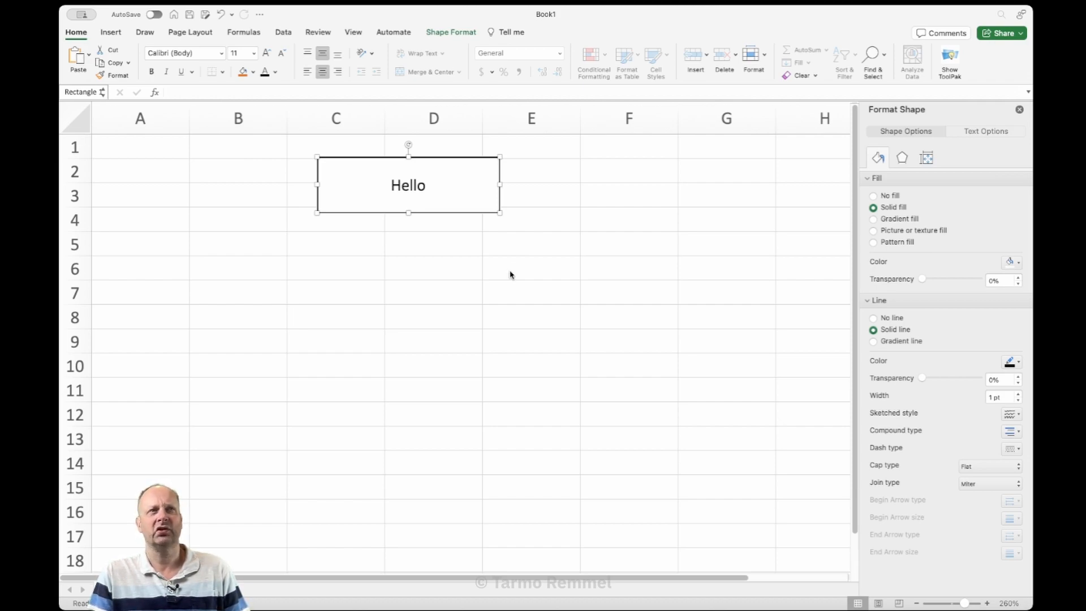
left_click(232, 259)
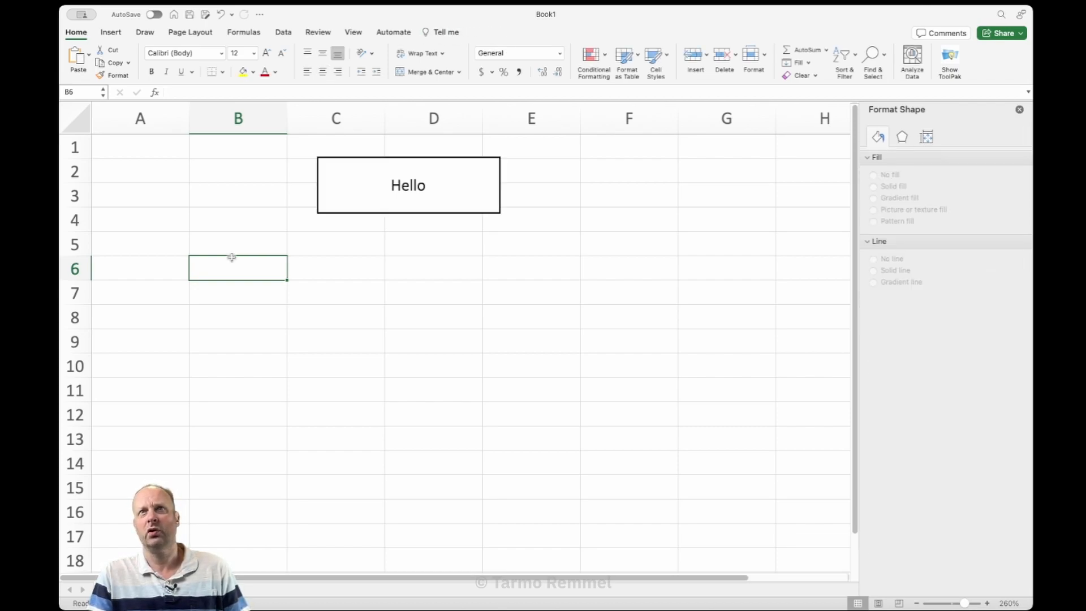
key("super+v")
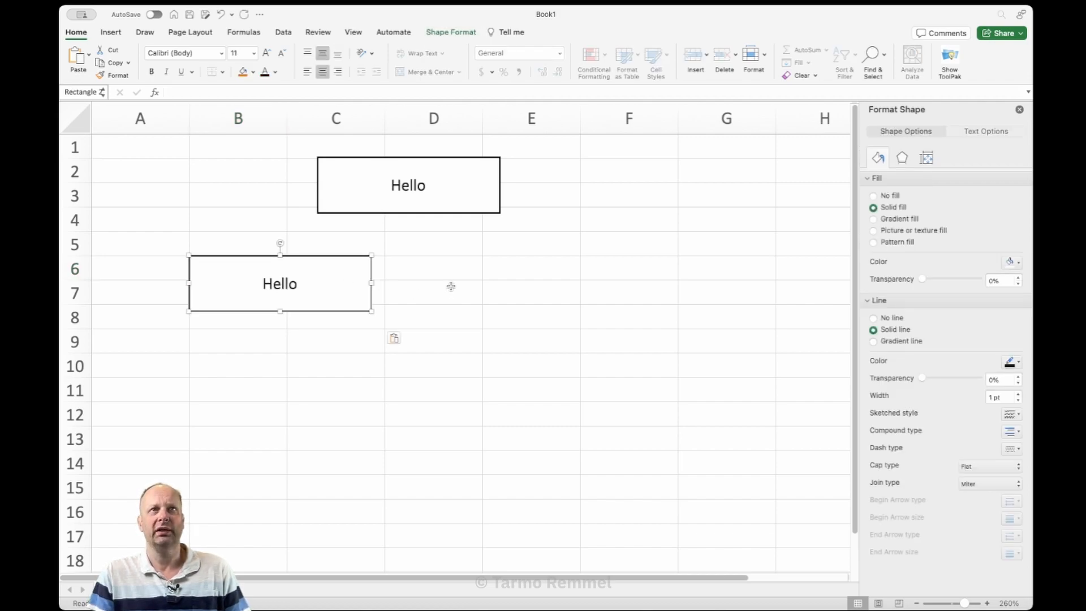
key("super+v")
key("super+v")
key("super+v")
key("super+v")
key("super+v")
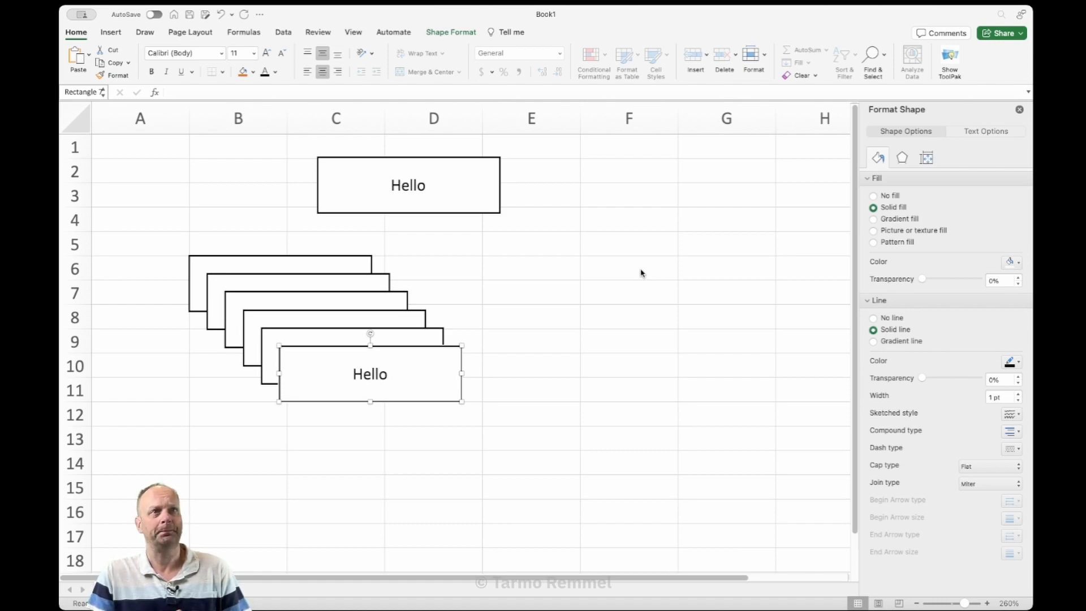
- Move the original rectangle to columns E to G in rows 2 to 4 and place the frontmost copy beside it in columns G to I
left_click_drag(470, 177, 675, 177)
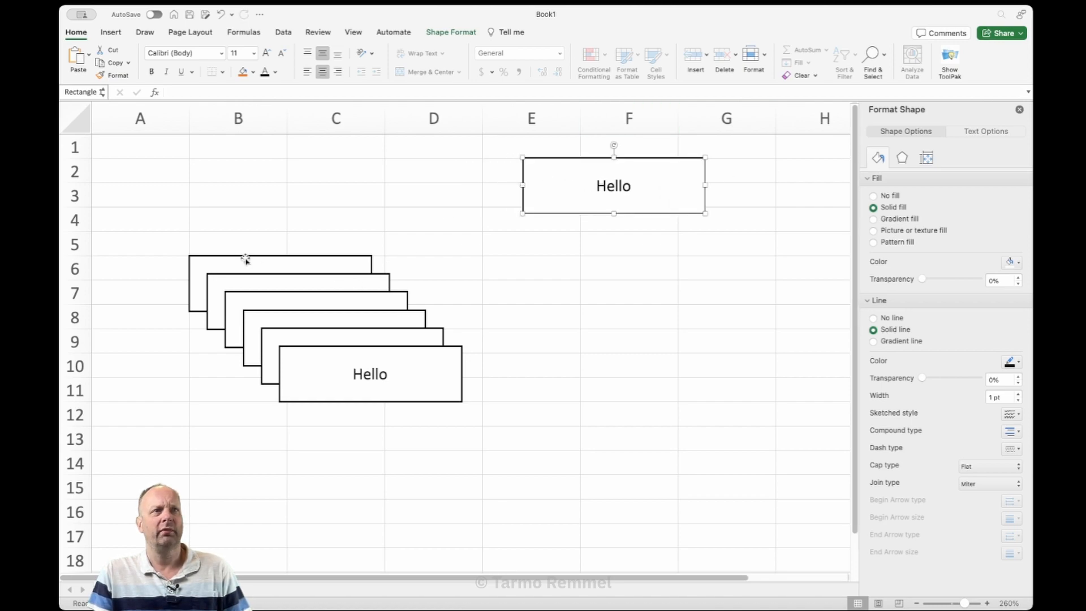
left_click(917, 603)
left_click(917, 603)
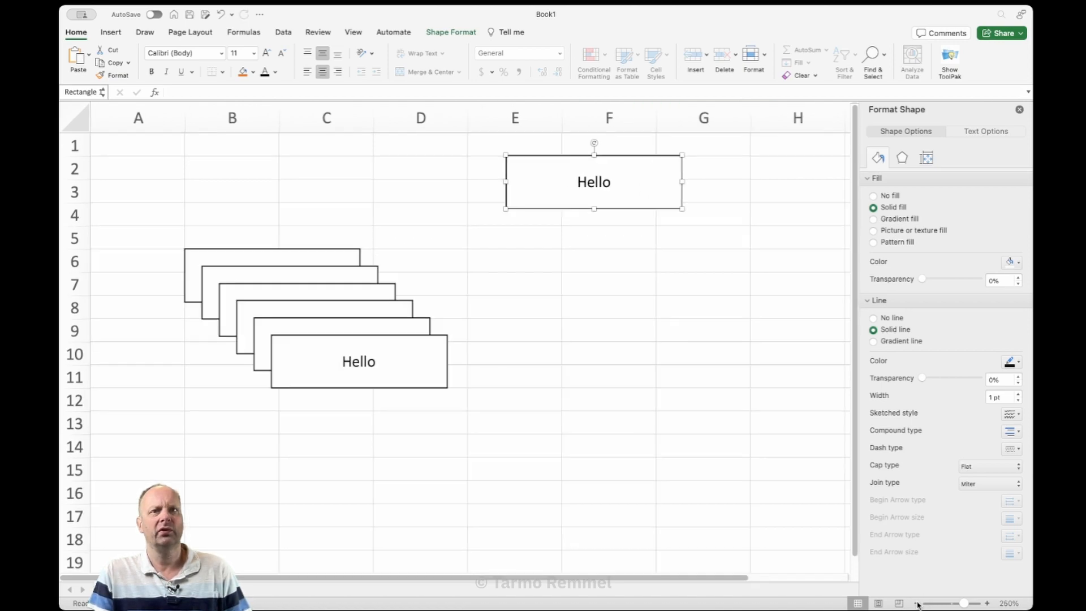
left_click(917, 603)
left_click(916, 603)
left_click(917, 603)
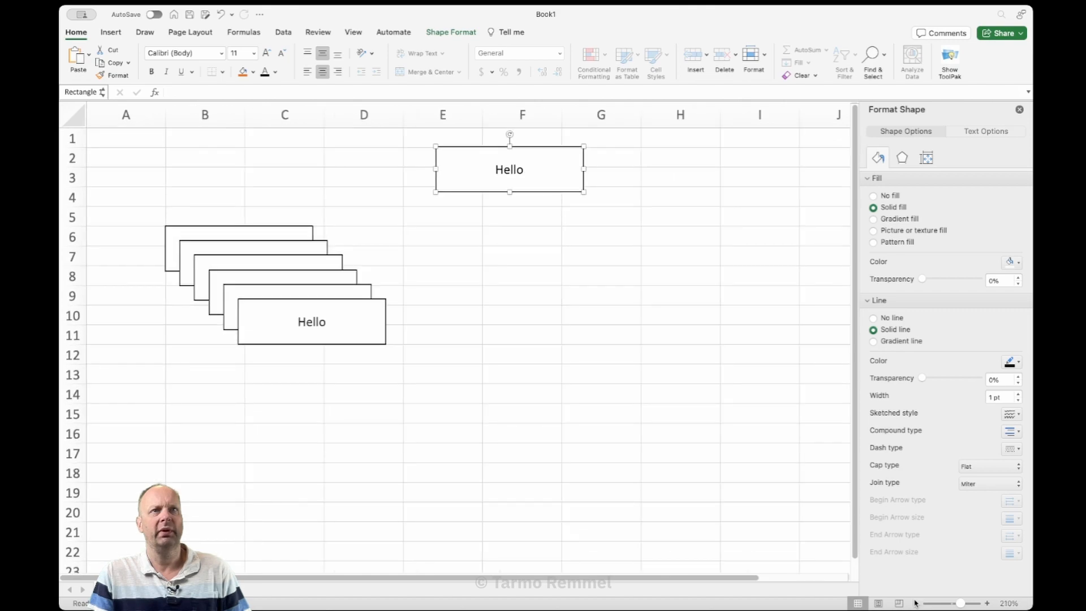
left_click(561, 326)
left_click(334, 306)
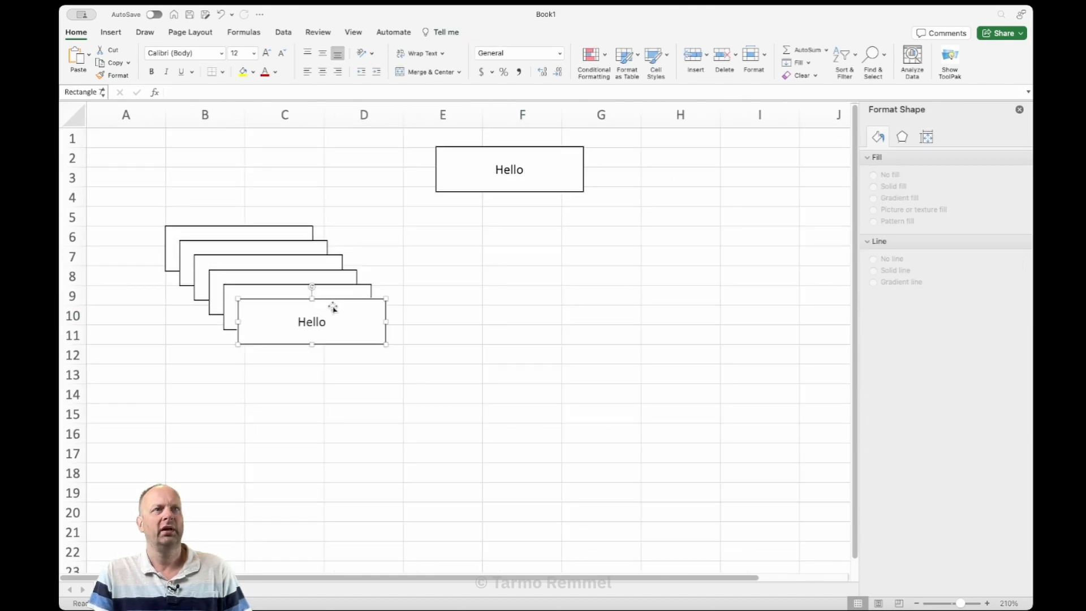
left_click_drag(339, 313, 729, 167)
left_click(598, 338)
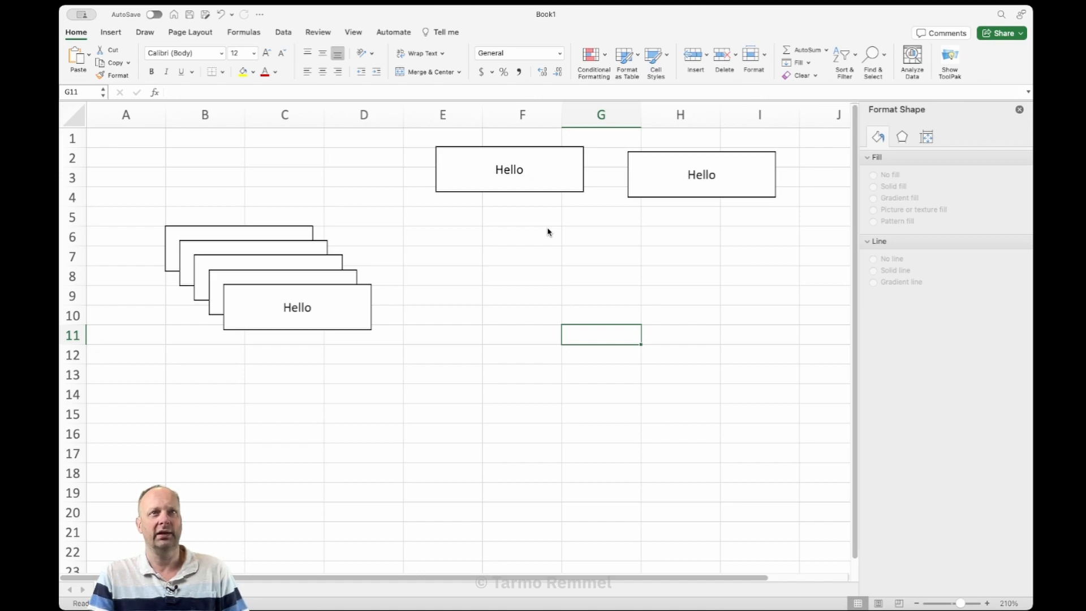
- Replace the original rectangle's text with "Houses"
left_click(512, 170)
double_click(512, 170)
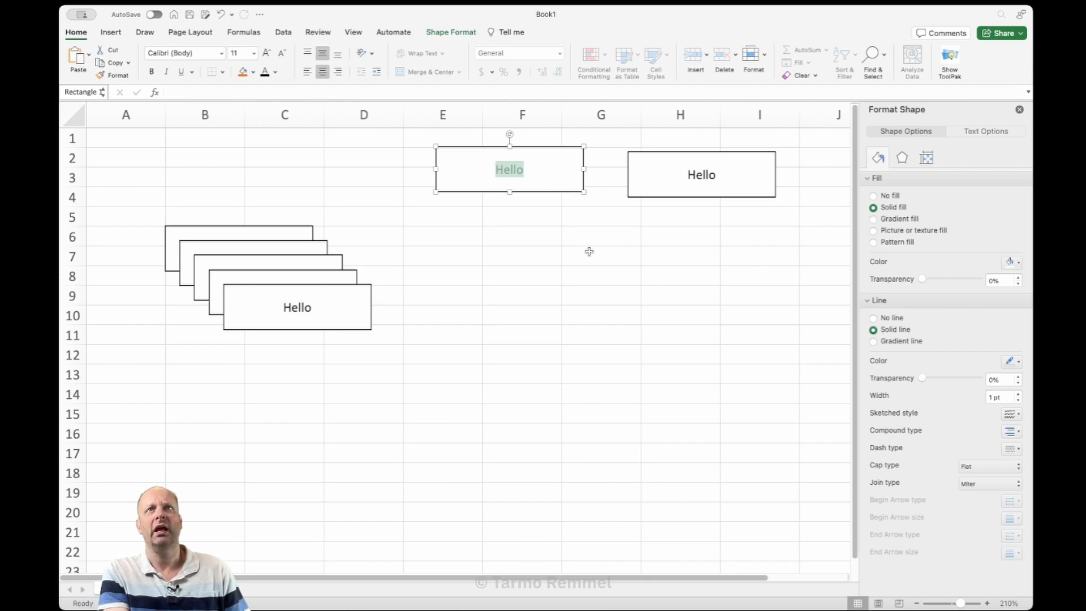
type("Houses")
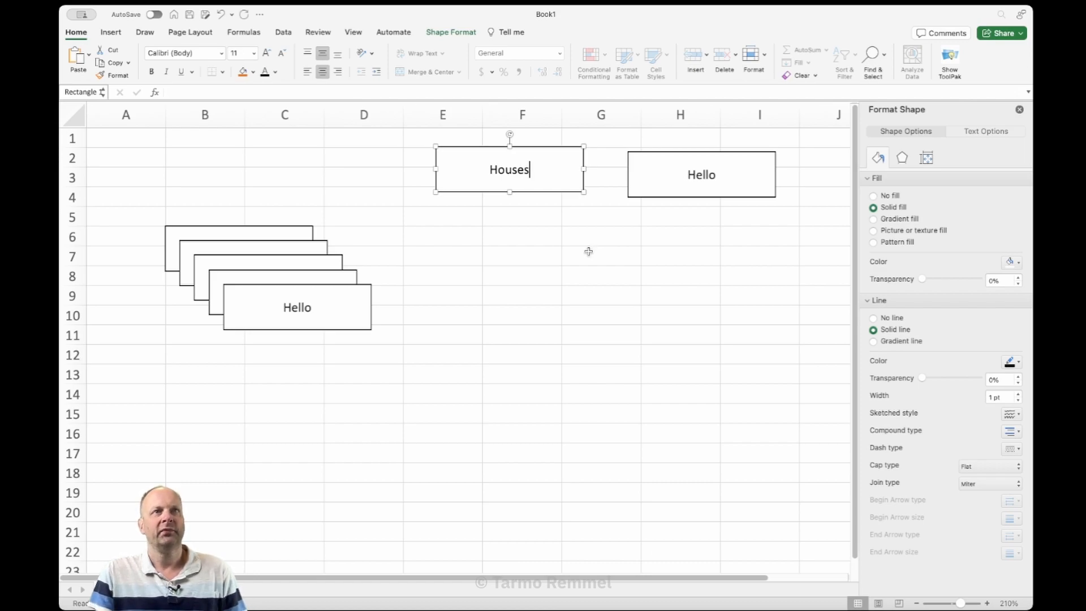
left_click(509, 255)
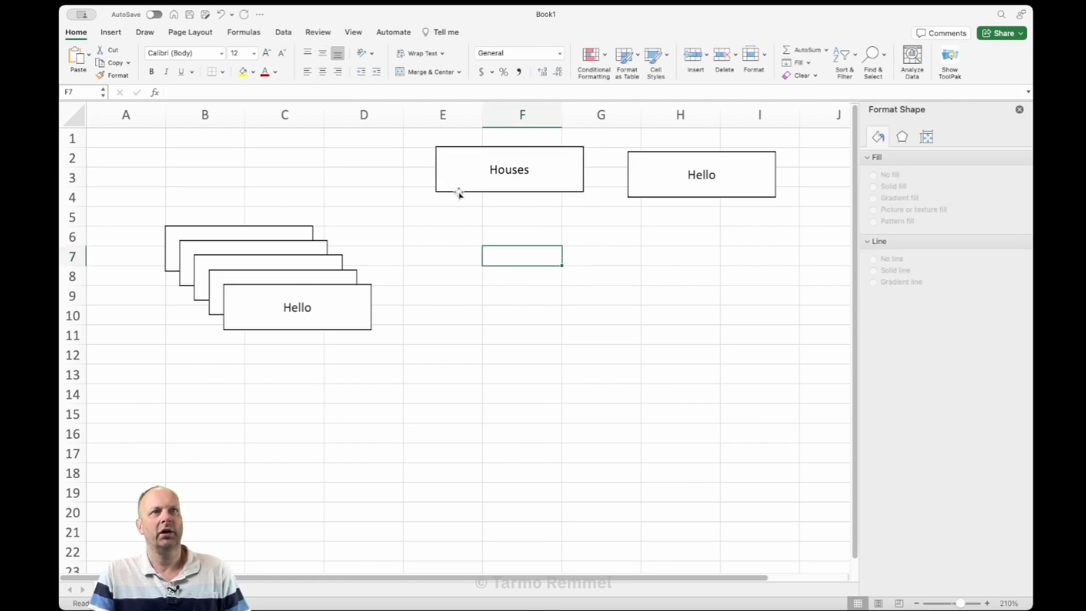
- Move the separate "Hello" rectangle to columns F to G in rows 11 to 13 and line up the "Houses" rectangle above it
left_click(711, 195)
left_click_drag(716, 197, 580, 373)
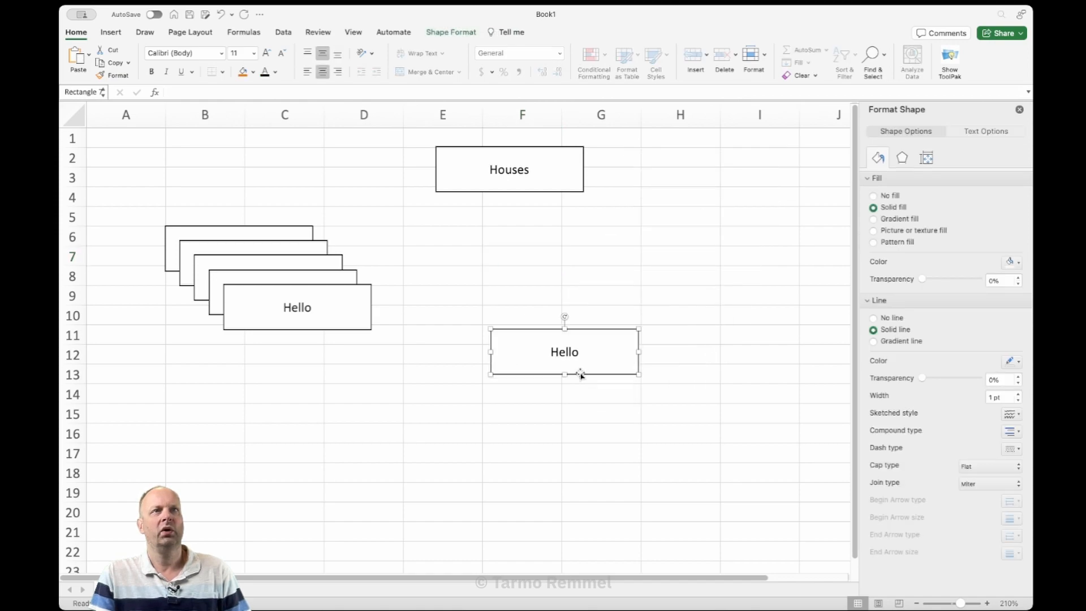
left_click_drag(572, 191, 607, 195)
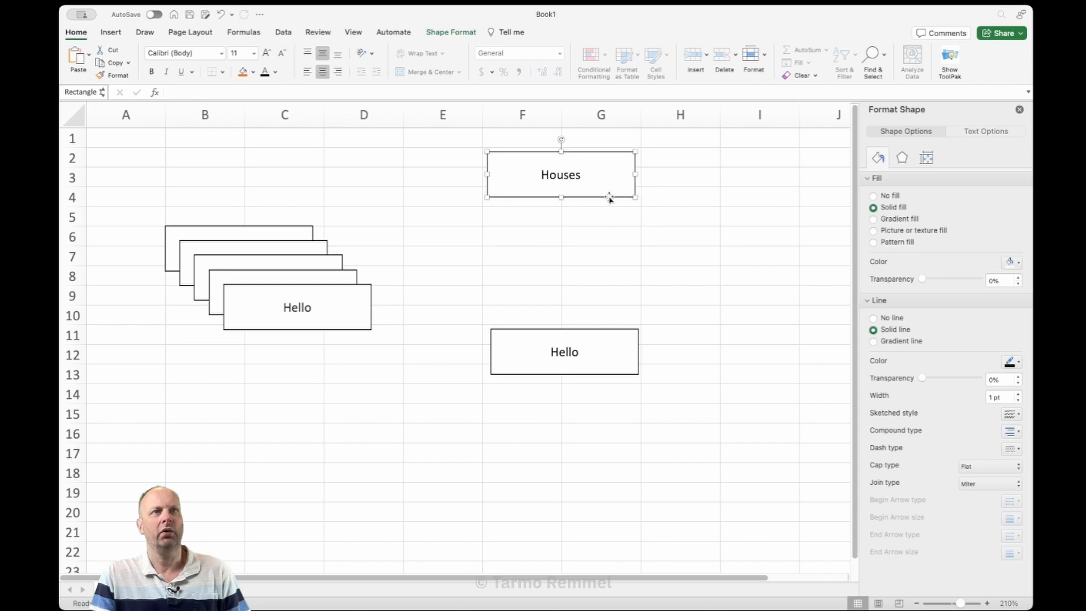
- Replace the text of the rectangle below "Houses" with "Houses_Buffered_200"
double_click(553, 352)
type("Houses_Buffered_200")
left_click(737, 363)
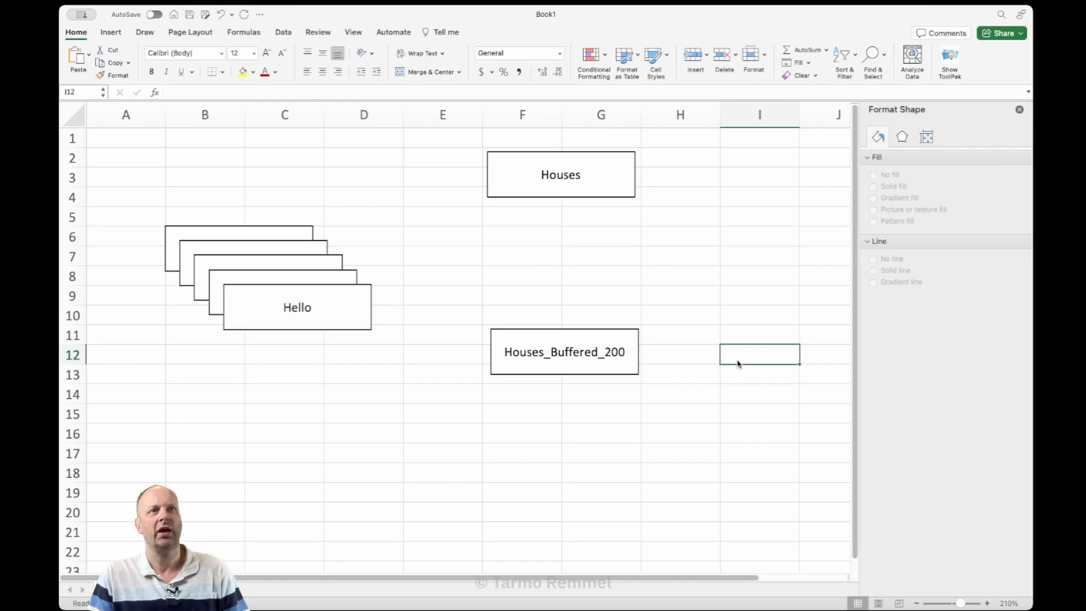
left_click(580, 181)
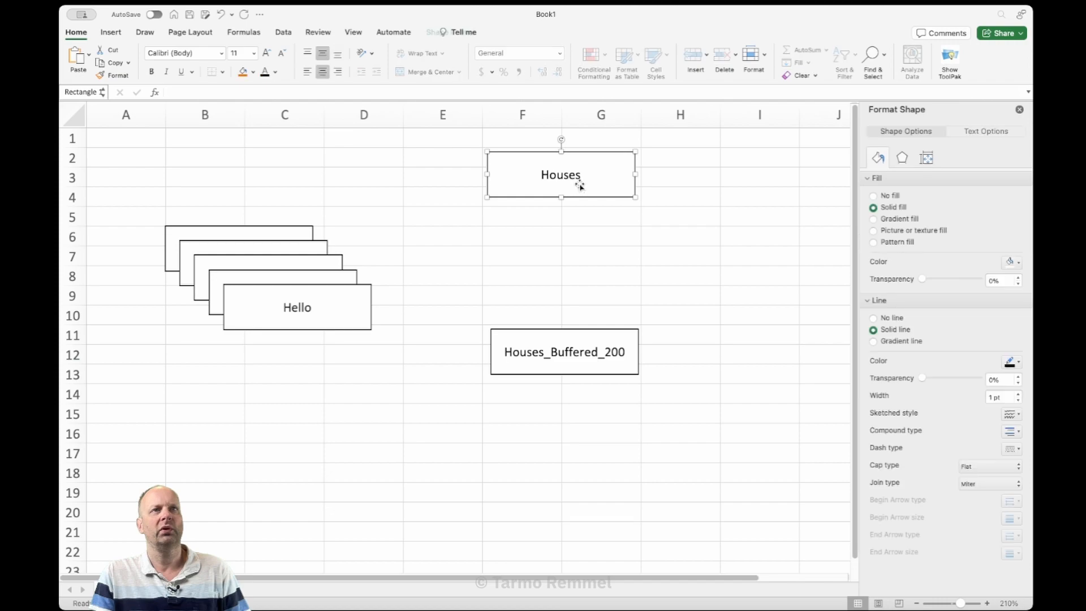
left_click(587, 339)
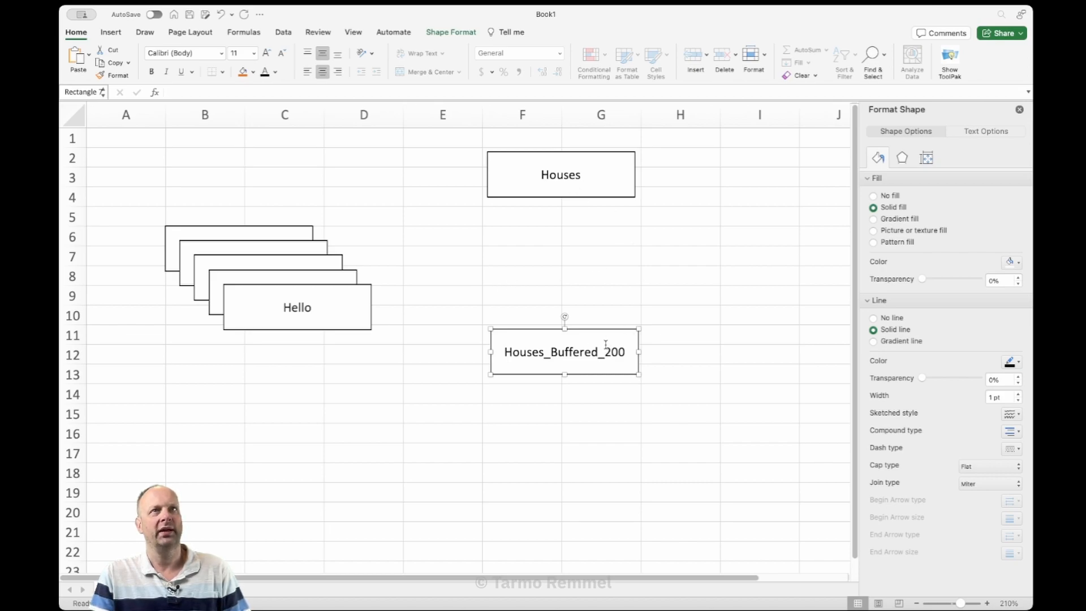
left_click(632, 416)
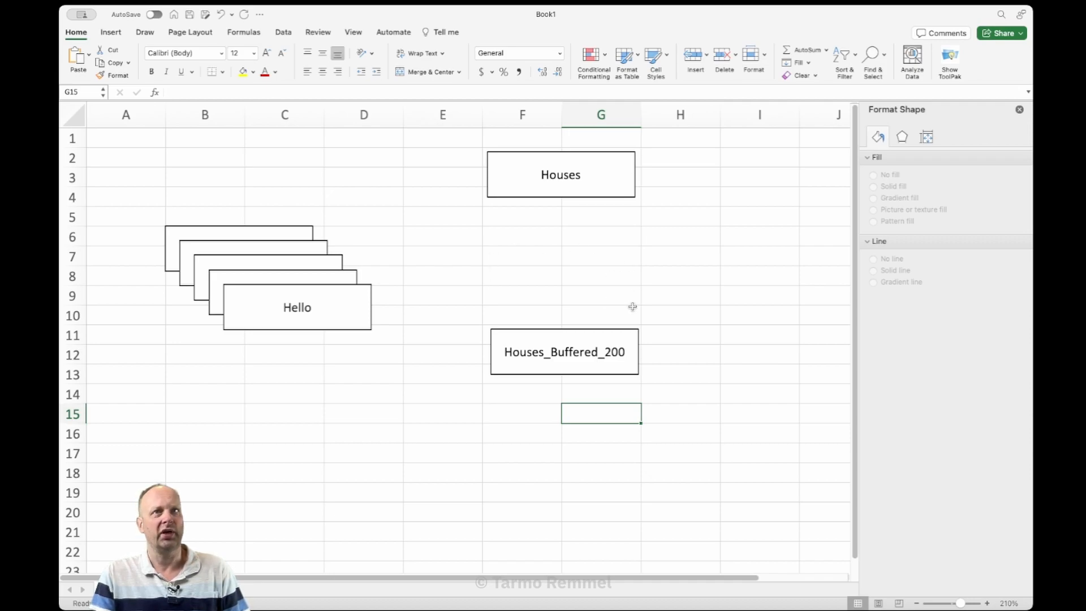
- Draw an oval about 0.7" high and 1.96" wide between the "Houses" and "Houses_Buffered_200" rectangles
left_click(111, 32)
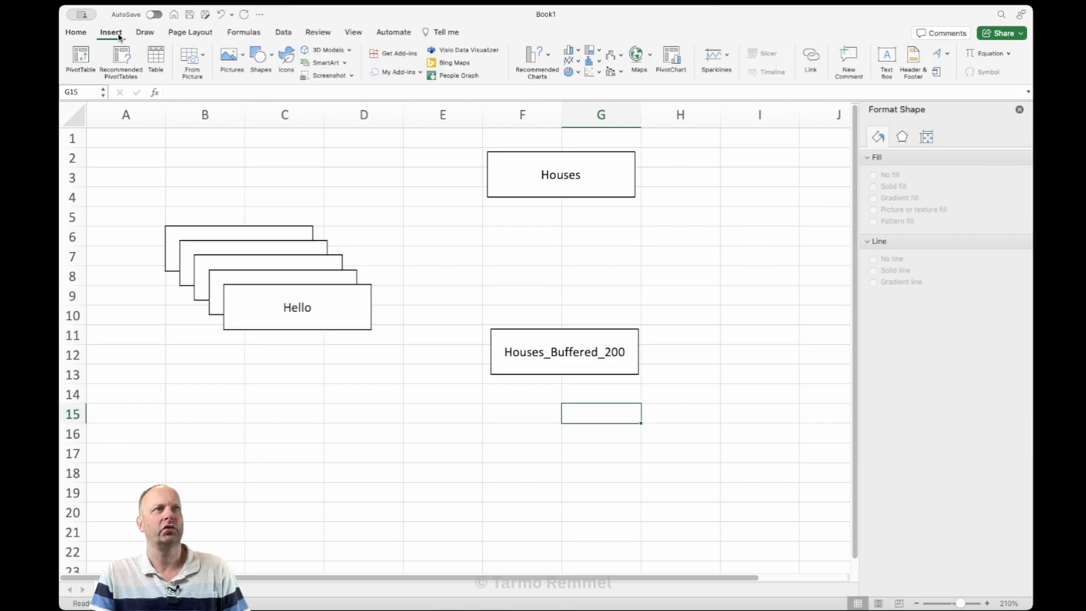
left_click(259, 64)
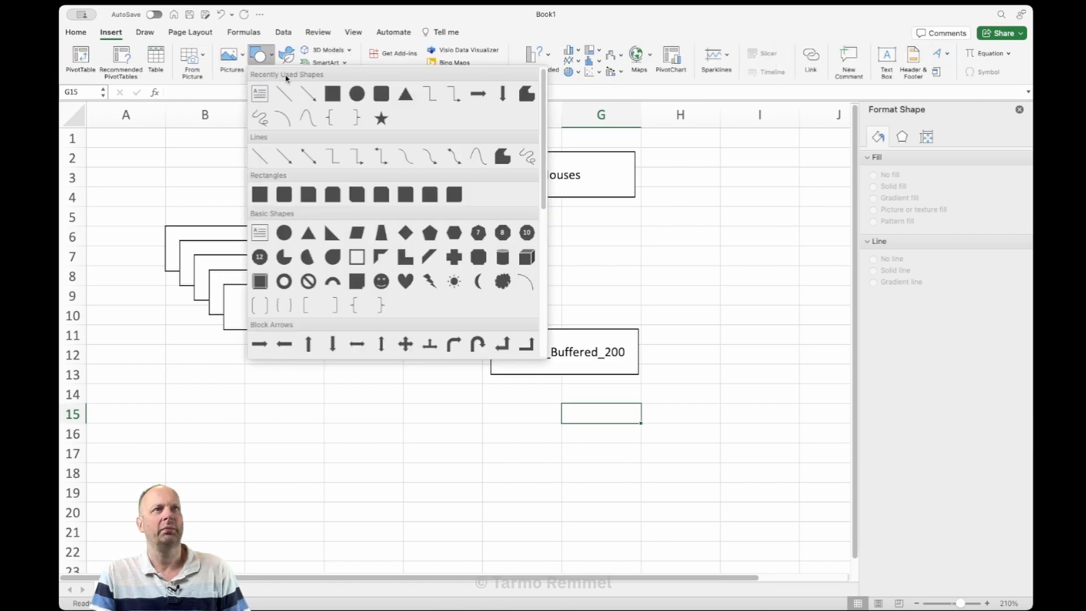
left_click(358, 95)
left_click_drag(442, 235, 614, 295)
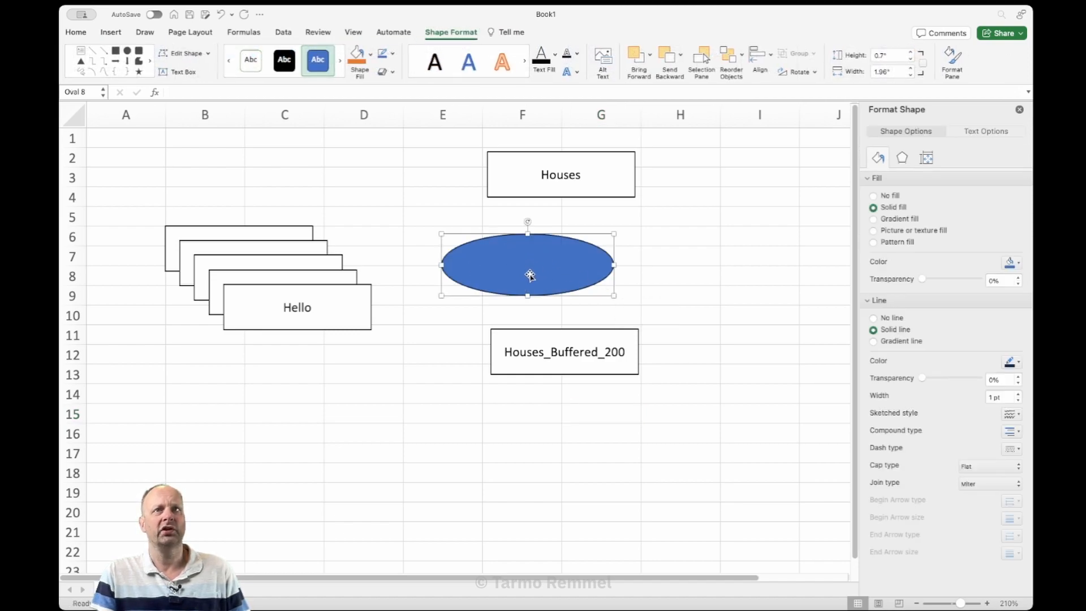
- Give the oval a white fill and a black outline
left_click(1012, 263)
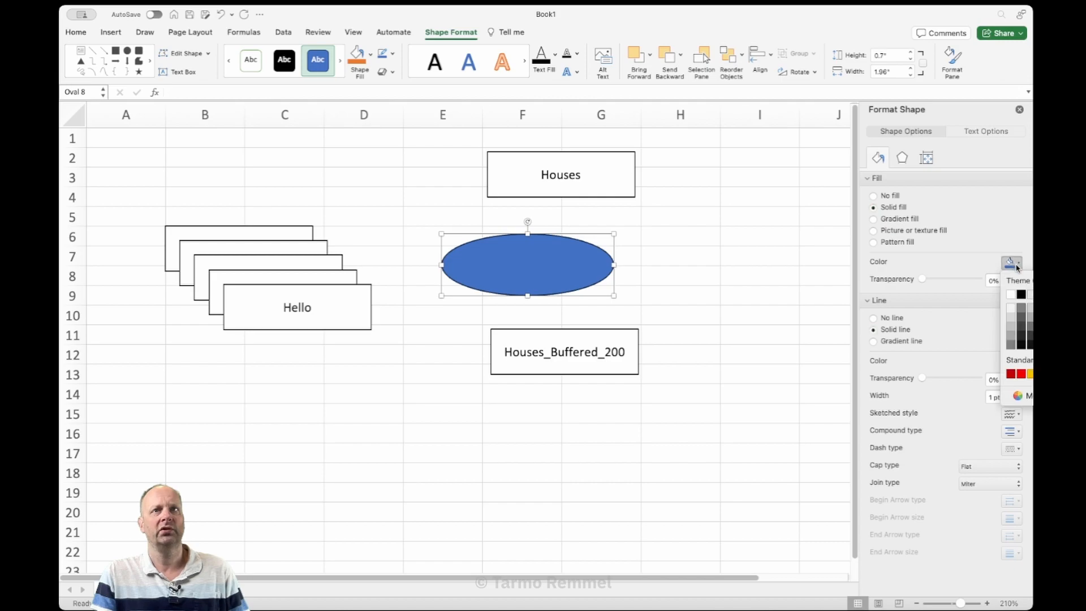
left_click(1015, 293)
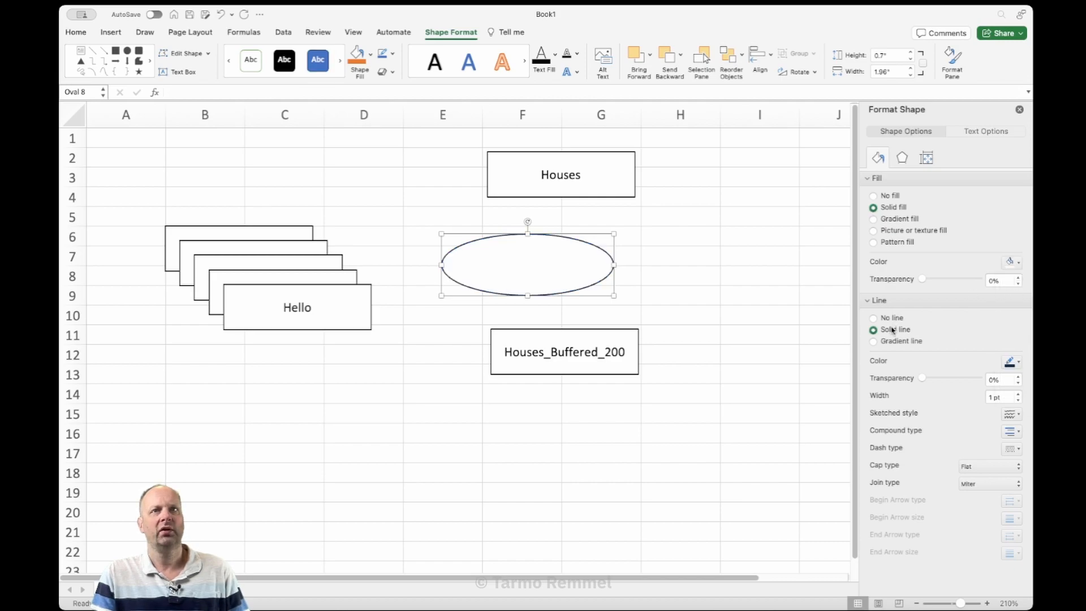
left_click(1013, 362)
left_click(1015, 385)
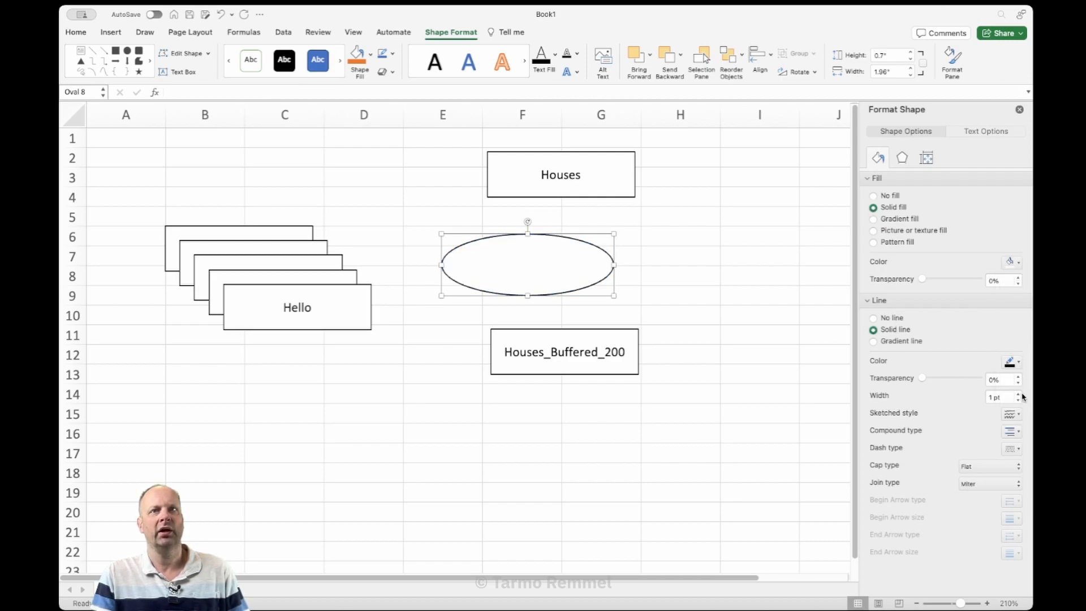
left_click(776, 333)
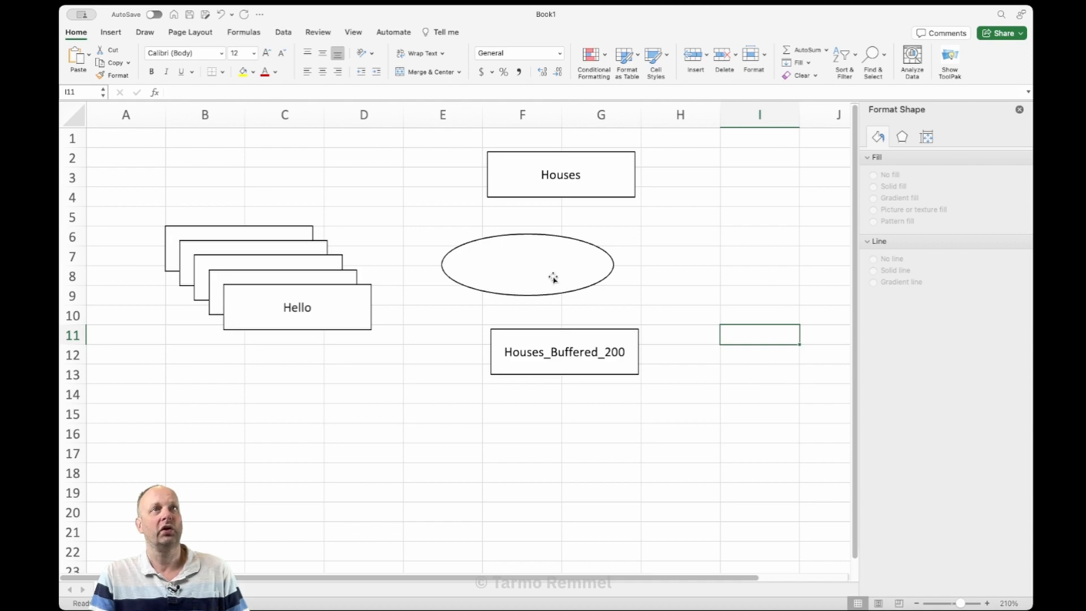
- Add the text "Buffer" inside the oval
right_click(513, 263)
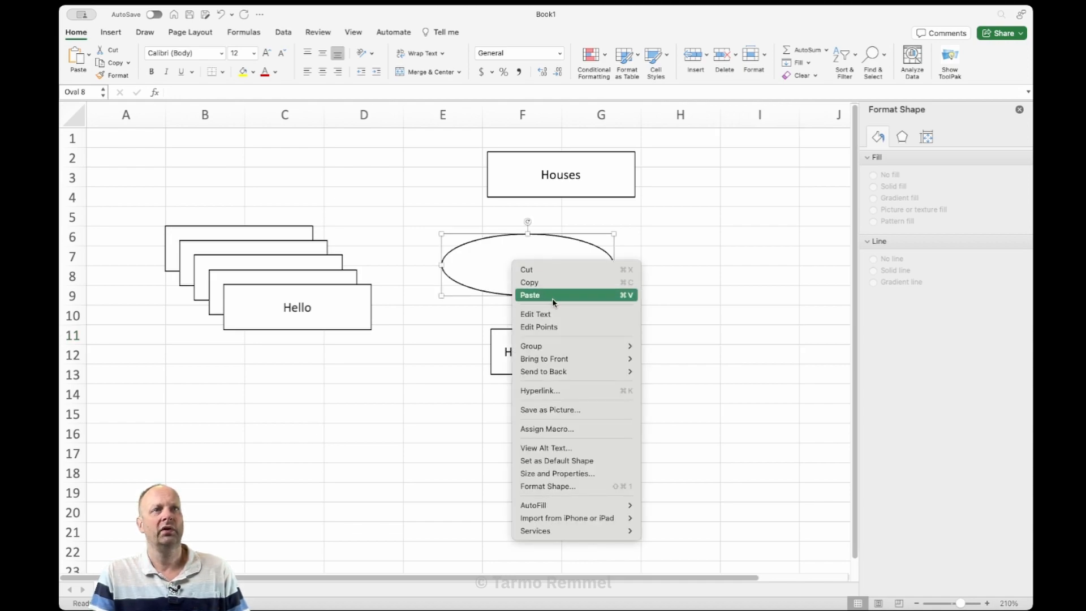
left_click(550, 313)
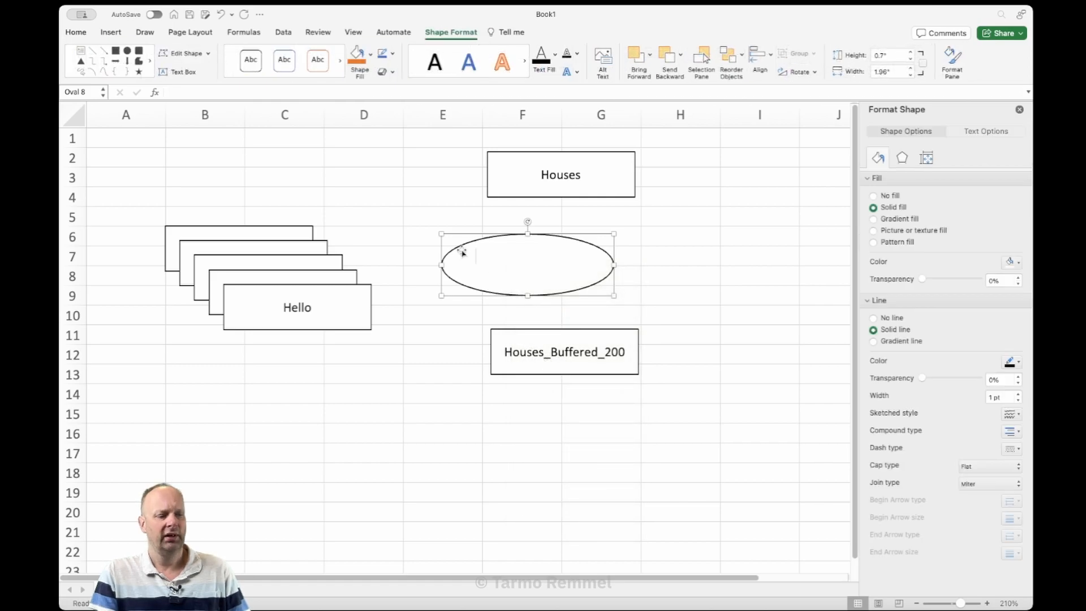
type("Buf")
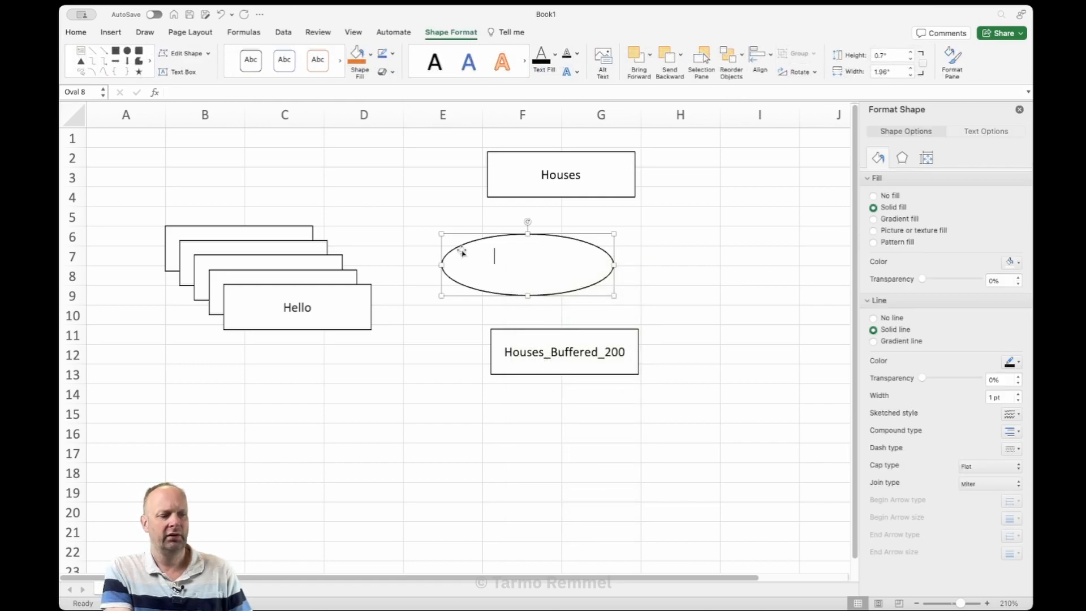
- Make the oval's text black and centre it both horizontally and vertically
double_click(484, 252)
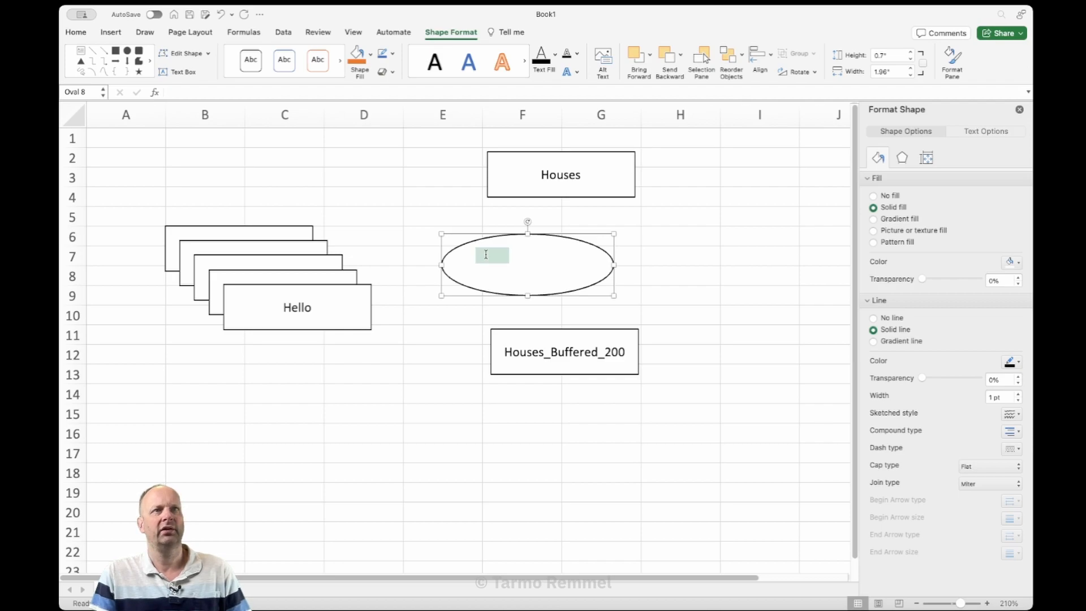
left_click(80, 33)
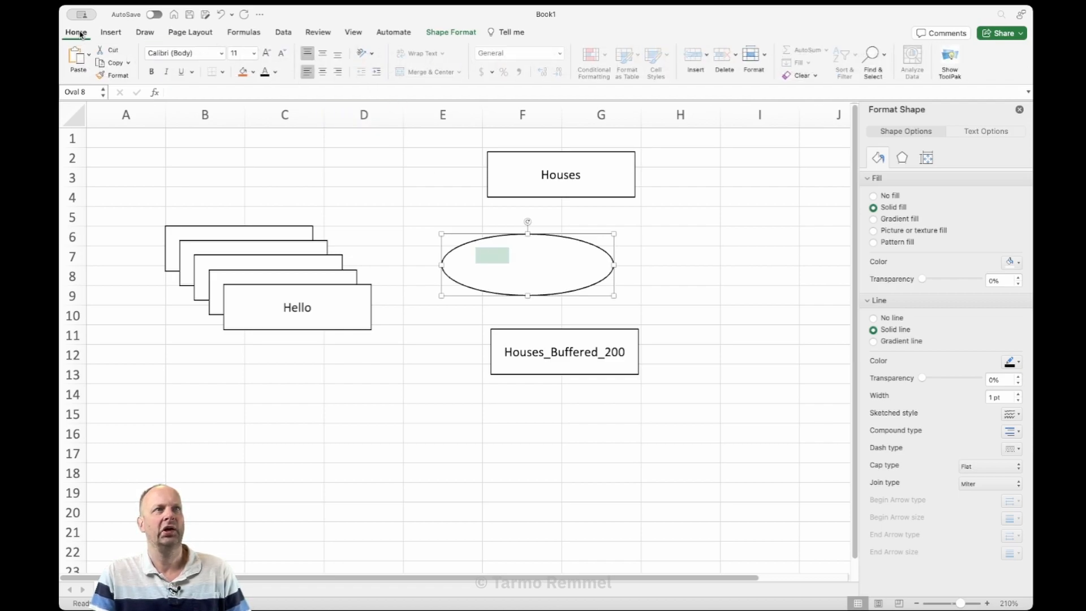
left_click(275, 72)
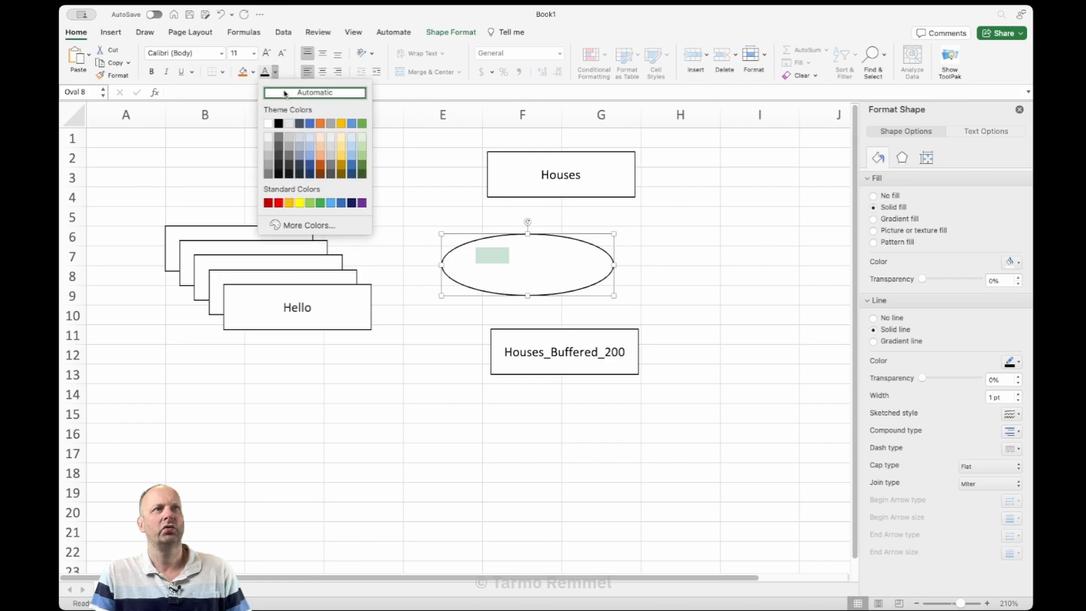
left_click(279, 124)
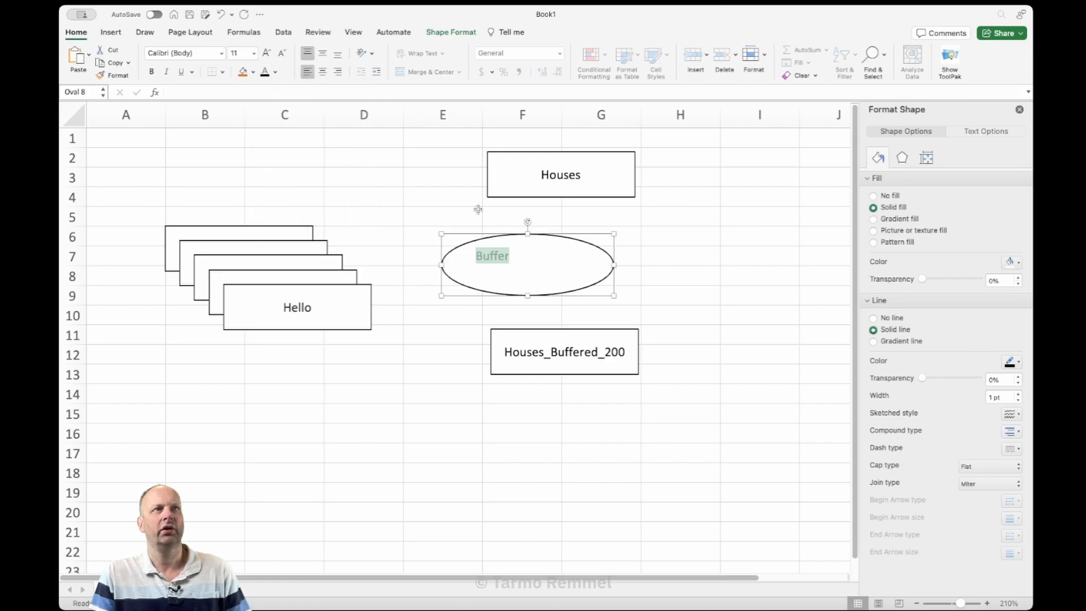
left_click(322, 72)
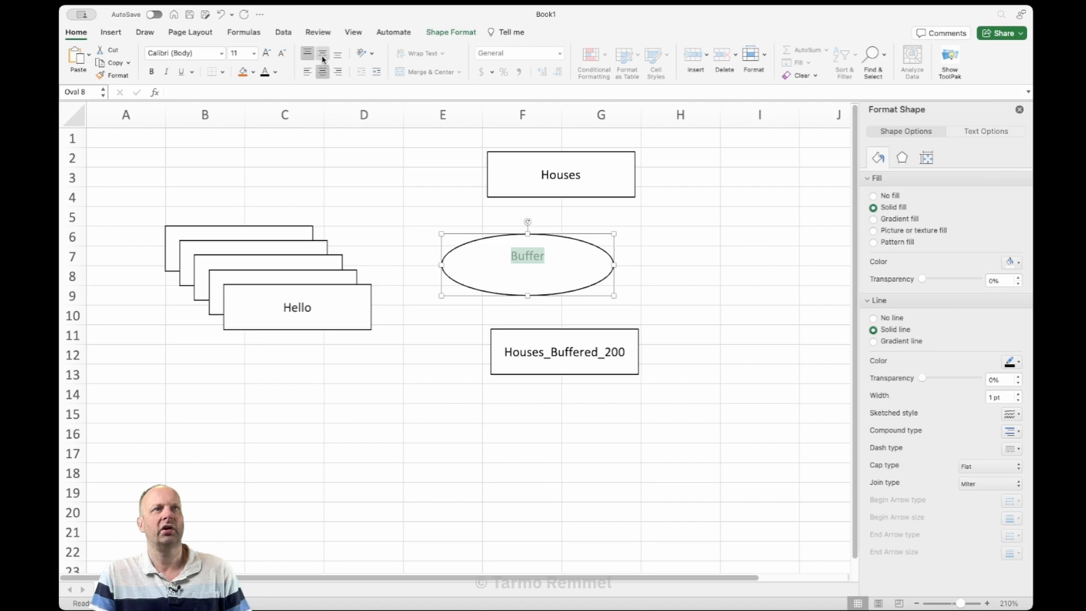
left_click(323, 54)
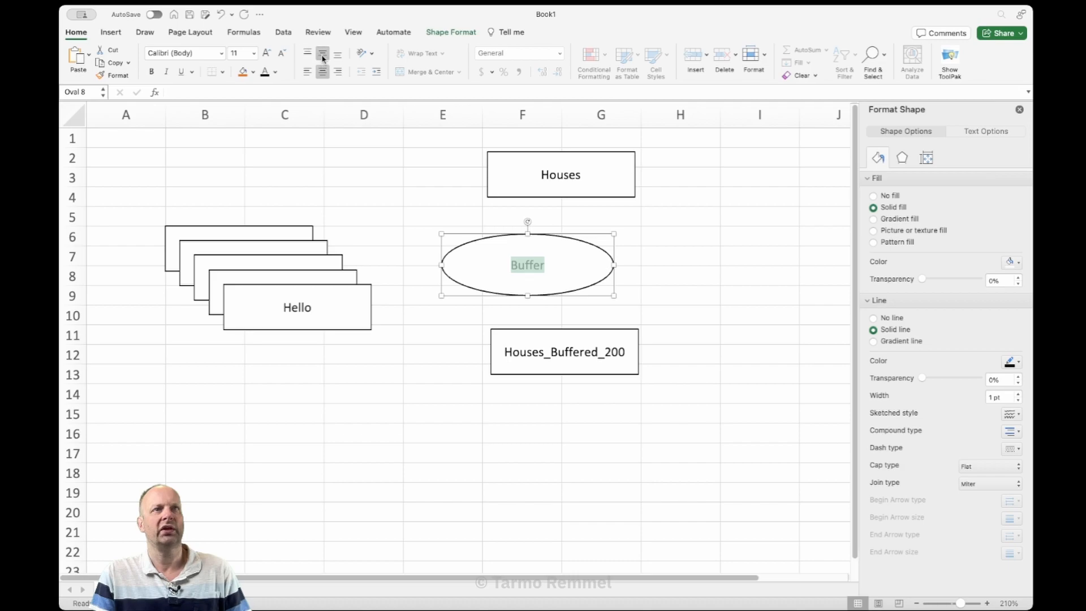
- Extend the oval's text to read "Buffer (200 m)"
left_click(532, 267)
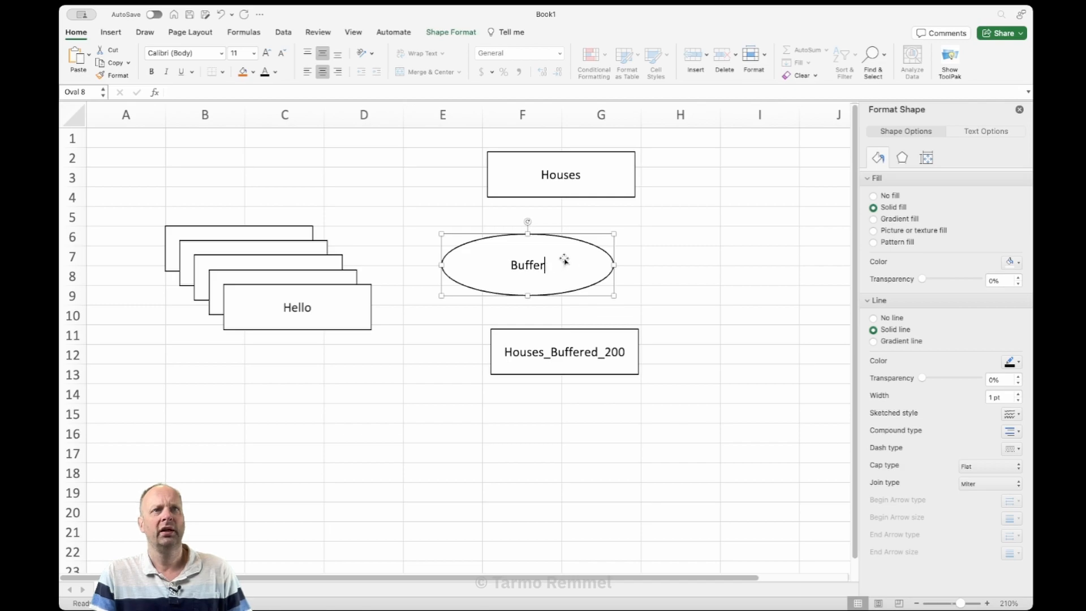
type("(20")
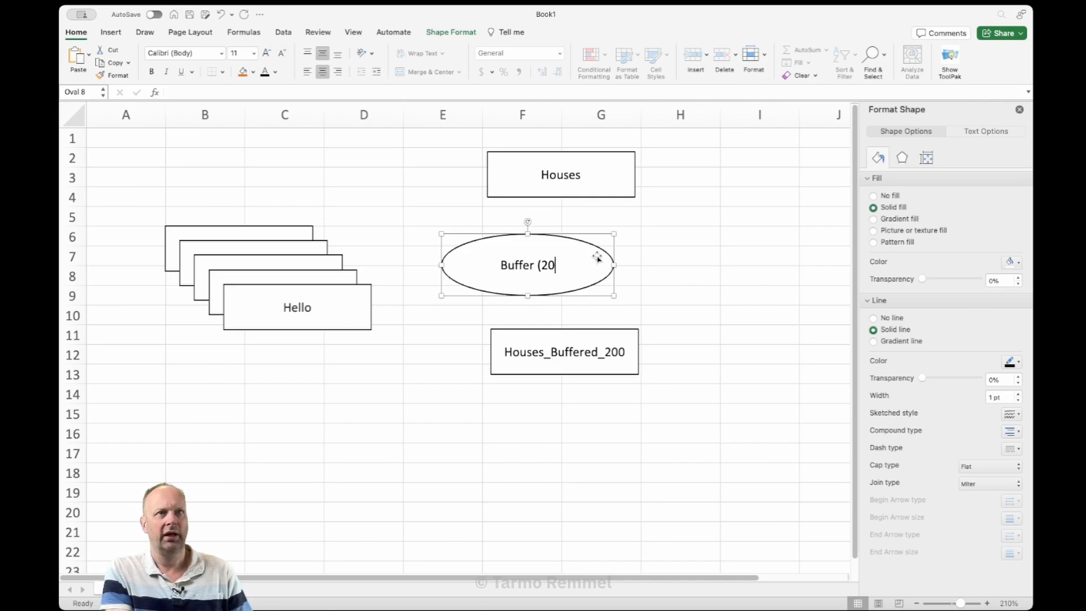
type("0 m)")
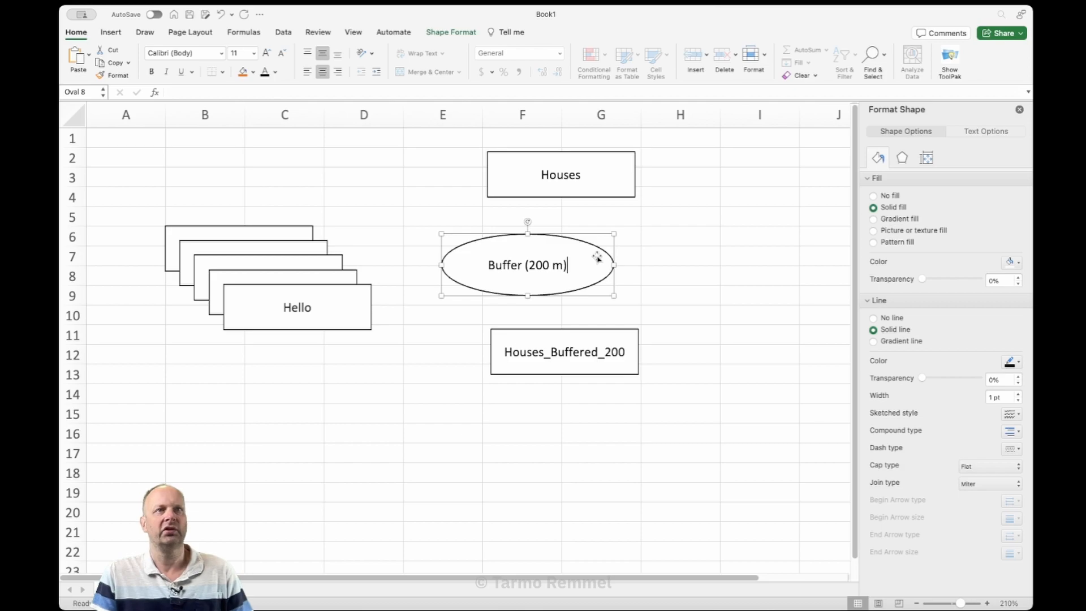
left_click(715, 253)
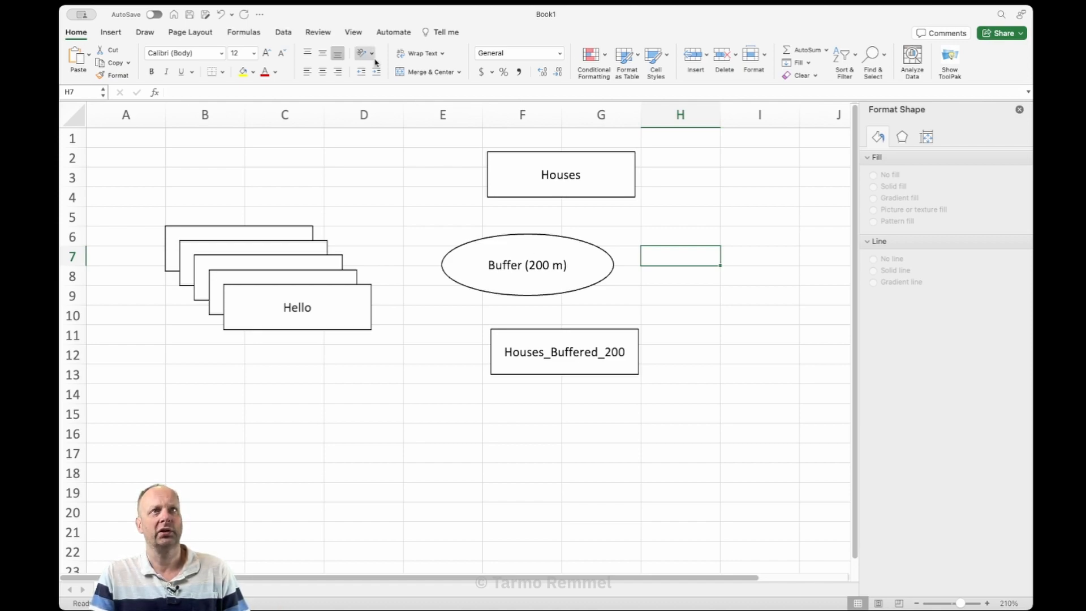
- Draw a straight arrow connector from the bottom of "Houses" to the top of the oval, and move "Houses" more directly above the oval
left_click(118, 34)
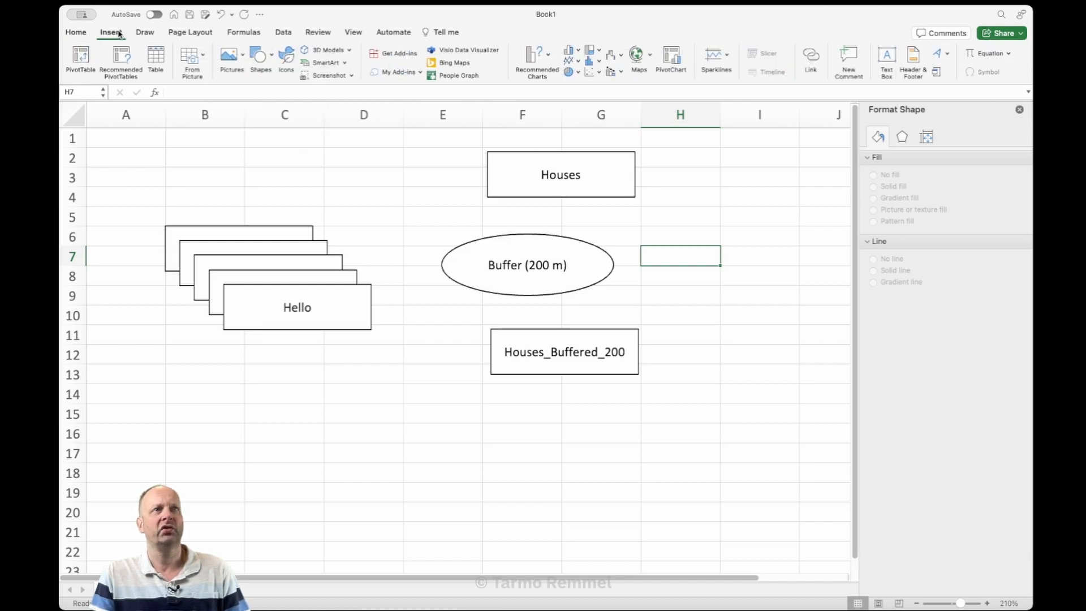
left_click(259, 56)
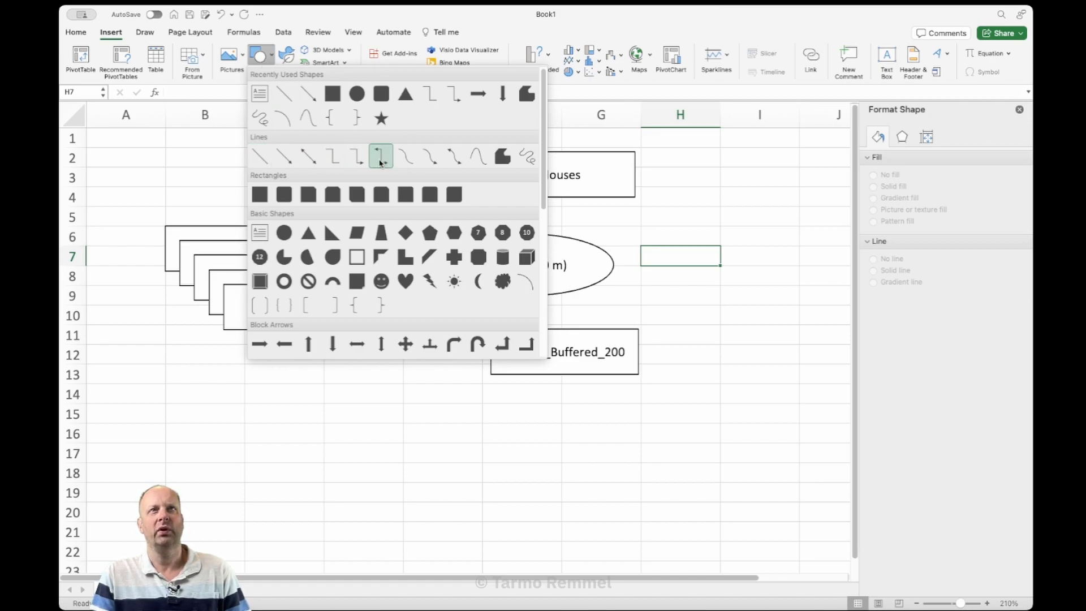
left_click(284, 163)
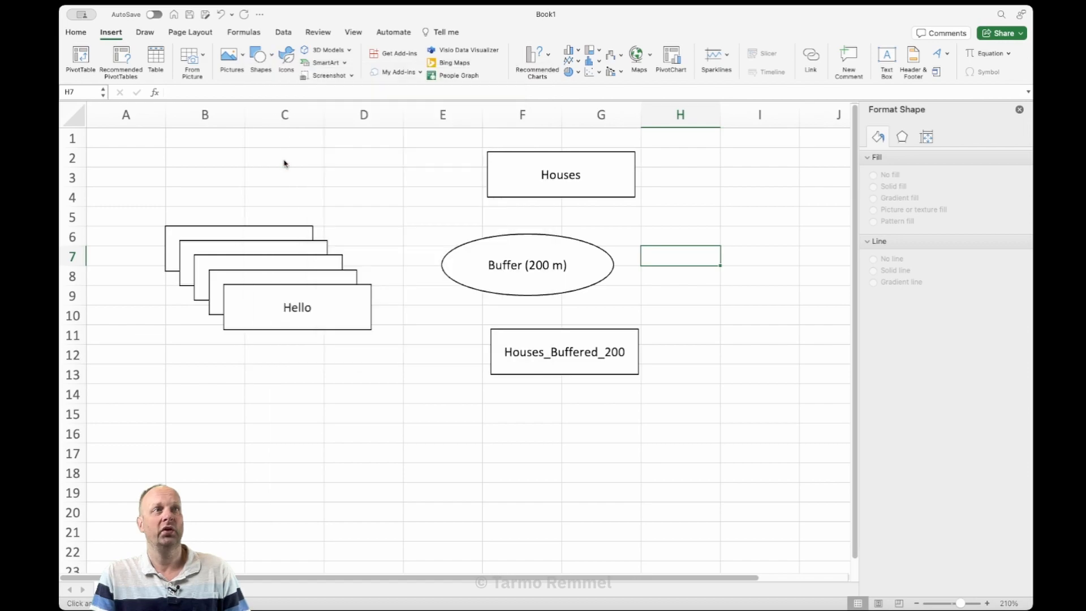
left_click(529, 249)
left_click(583, 371)
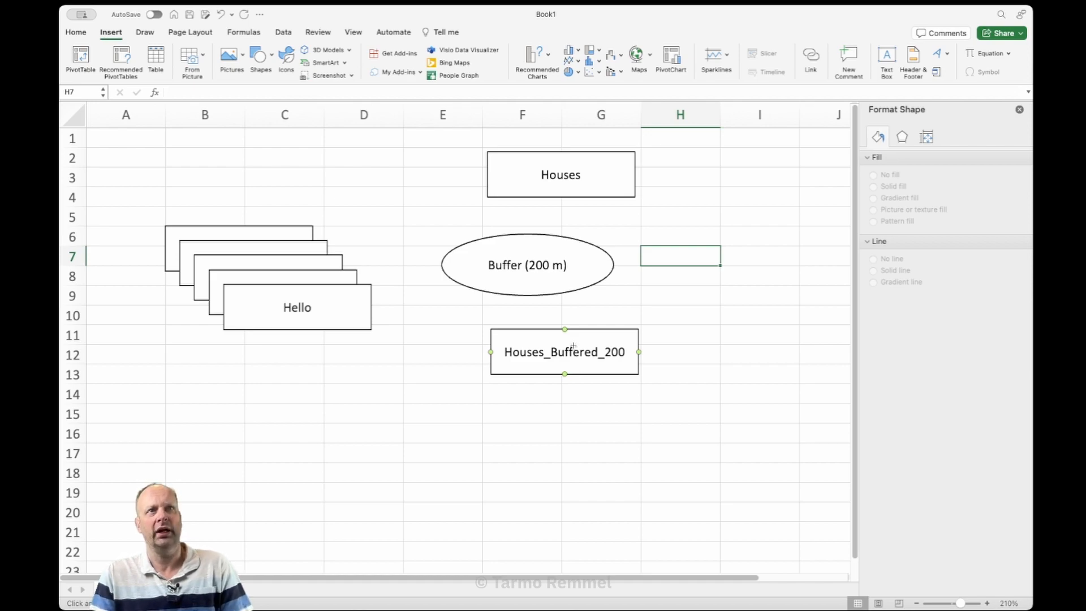
left_click(540, 167)
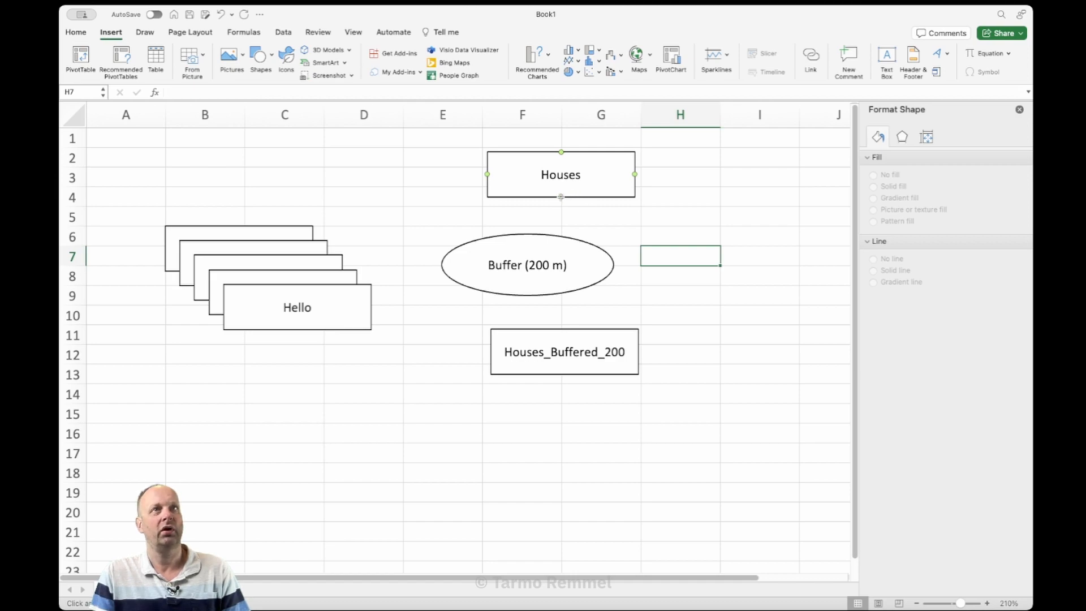
left_click_drag(560, 197, 532, 237)
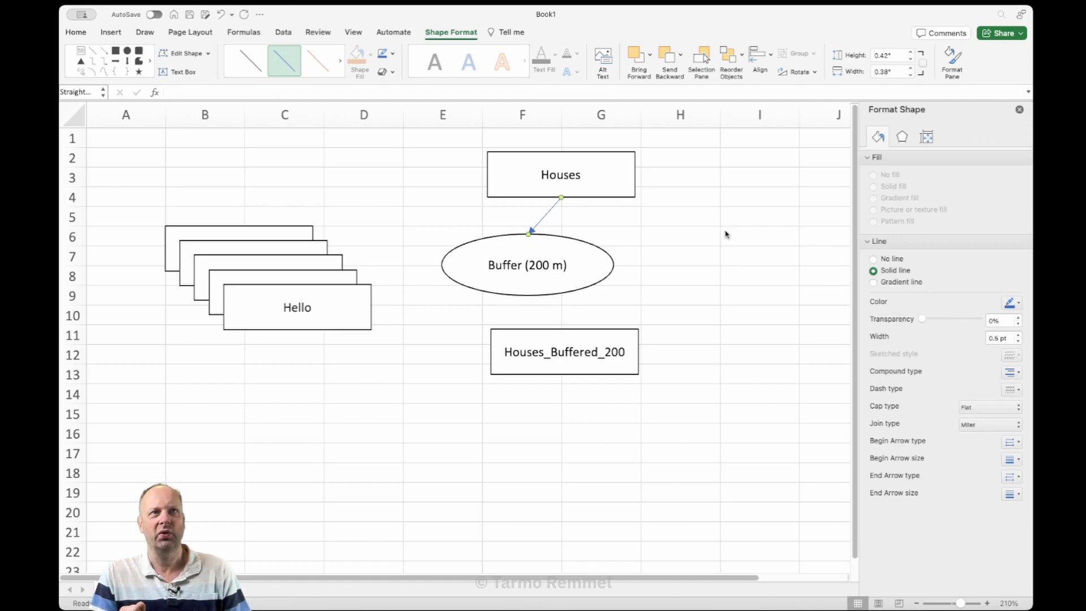
left_click_drag(625, 187, 598, 186)
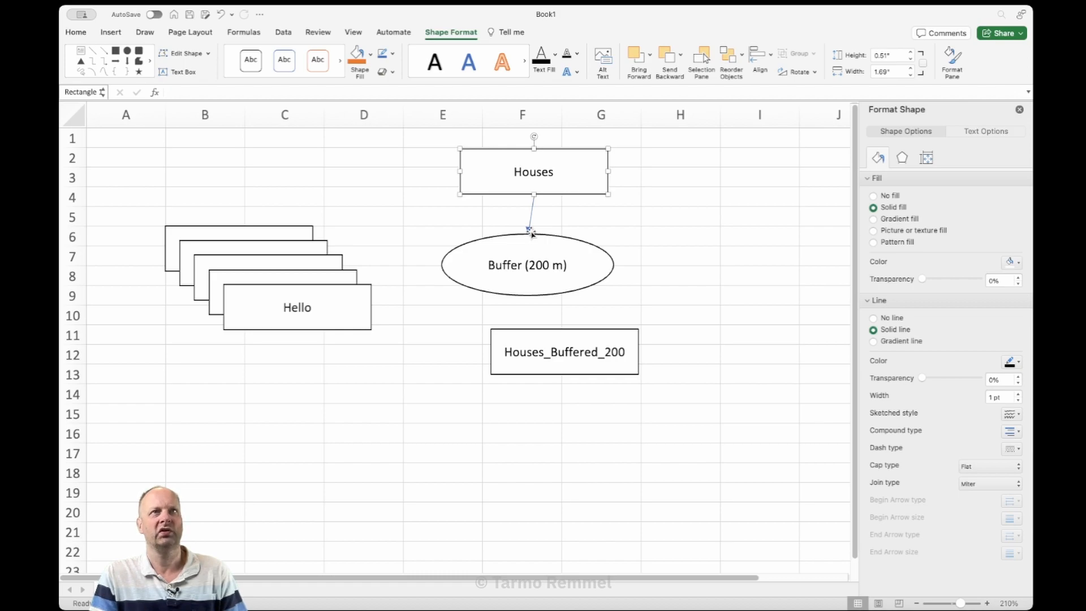
left_click(587, 217)
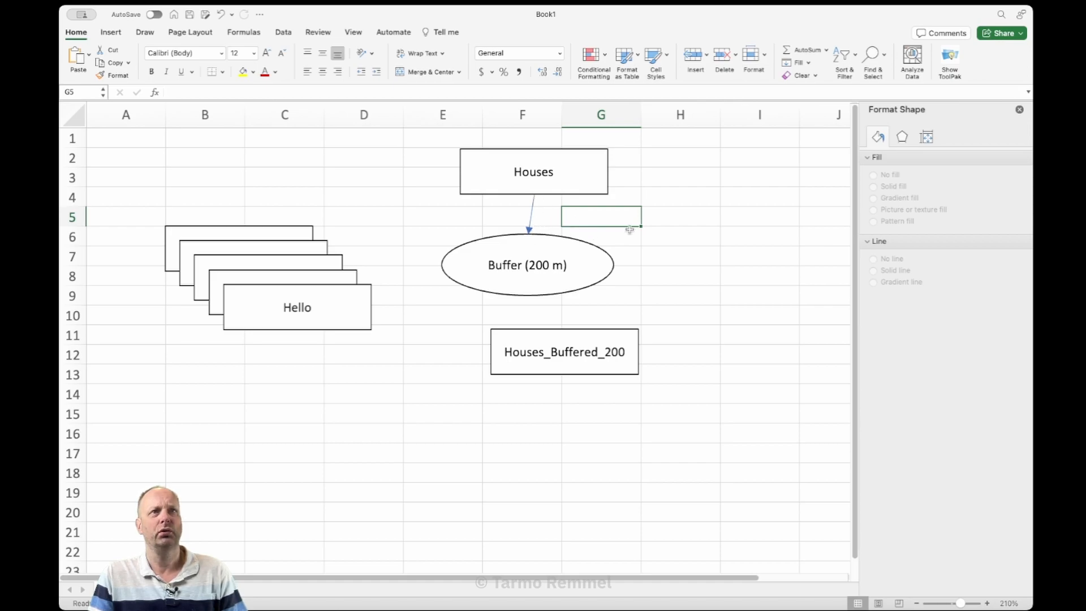
- Make the connector arrow between "Houses" and the oval black with a width of 1 pt
left_click(532, 216)
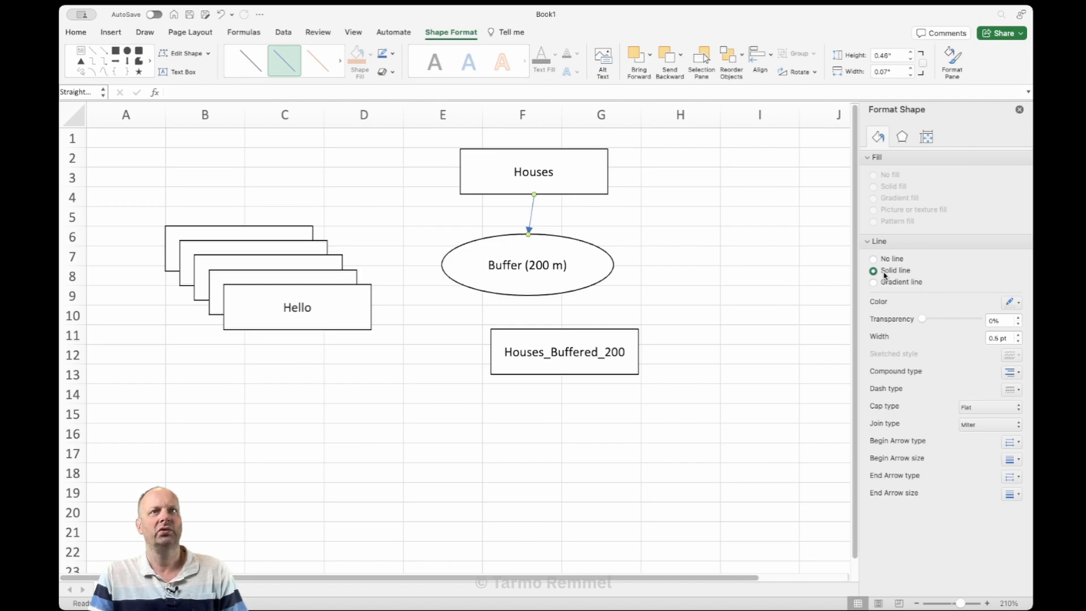
left_click(1019, 305)
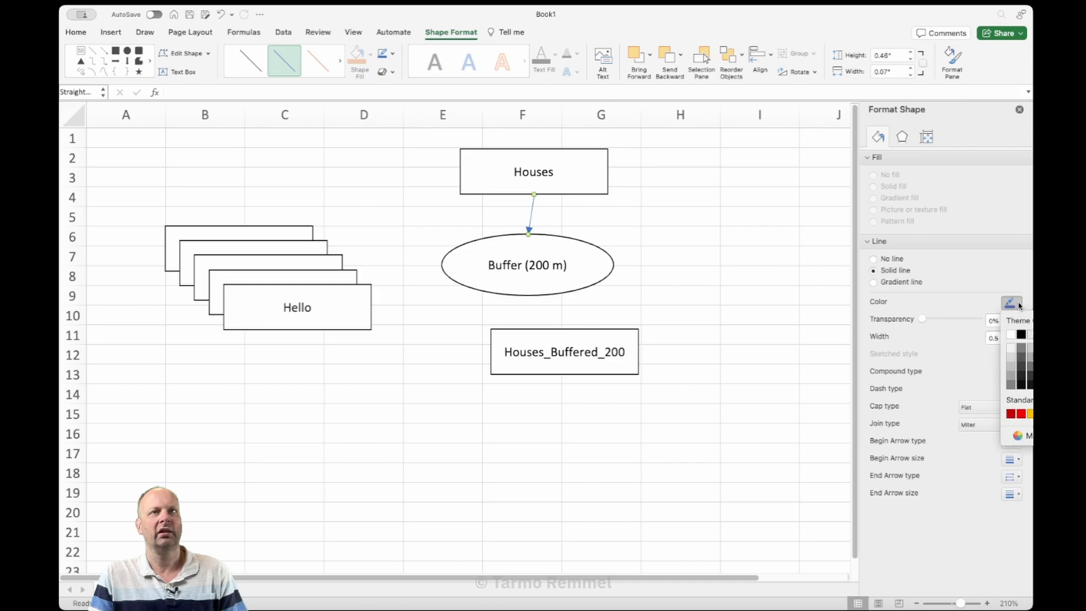
left_click(1023, 336)
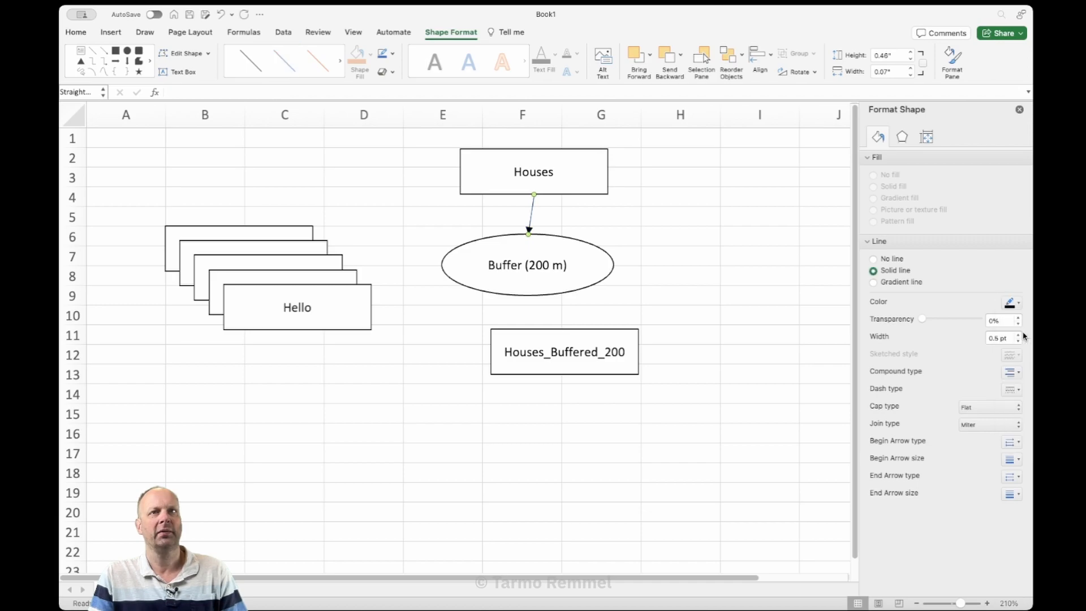
left_click(1018, 334)
left_click(1018, 334)
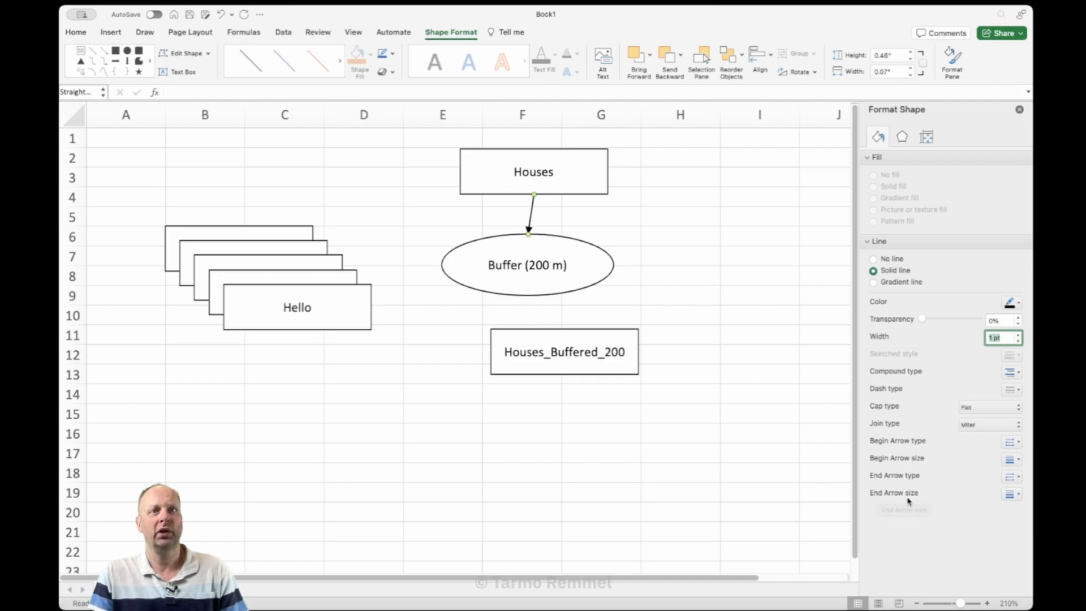
- Give the connector a longer end arrow size and the stealth end arrow type
left_click(1018, 496)
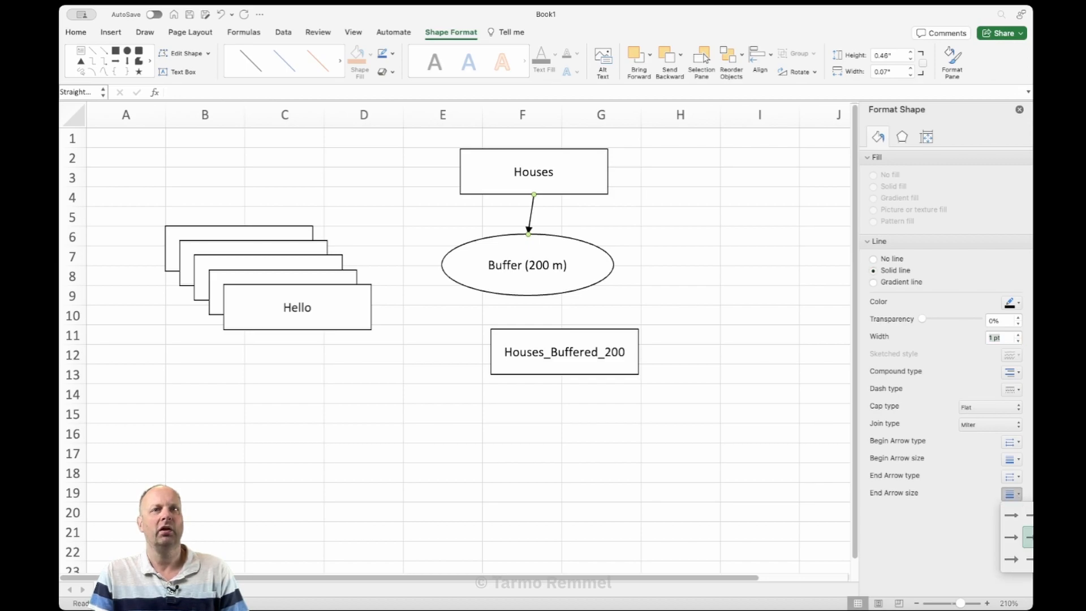
left_click(1055, 538)
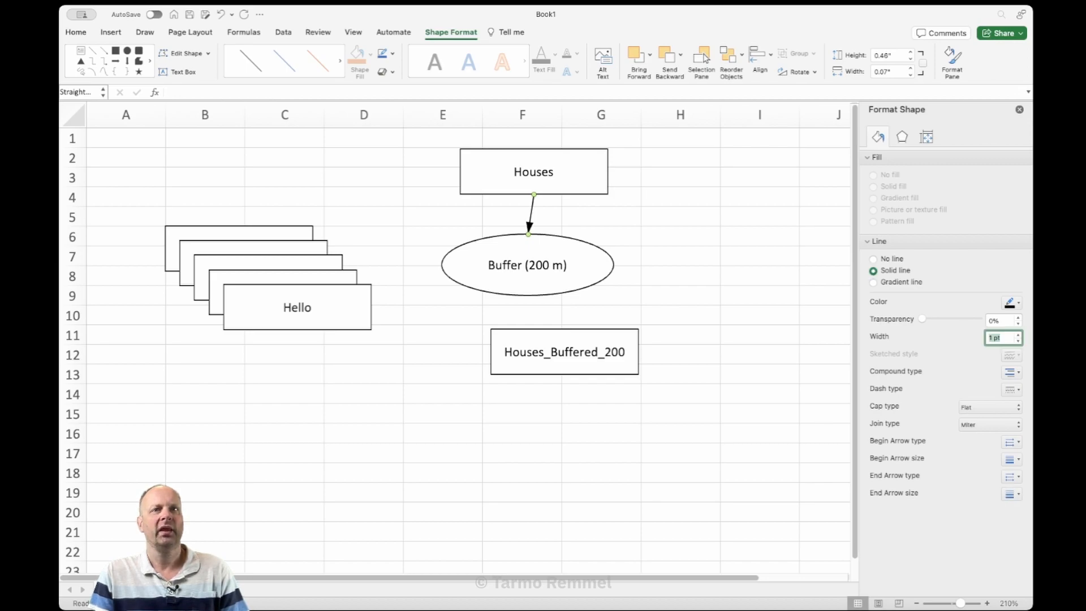
left_click(1012, 477)
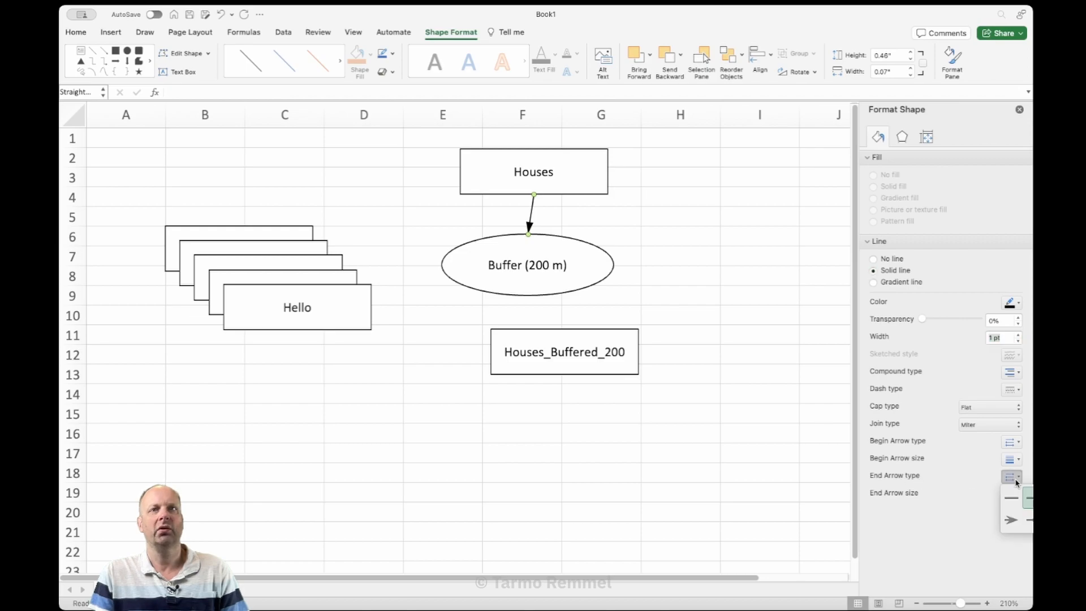
left_click(1010, 520)
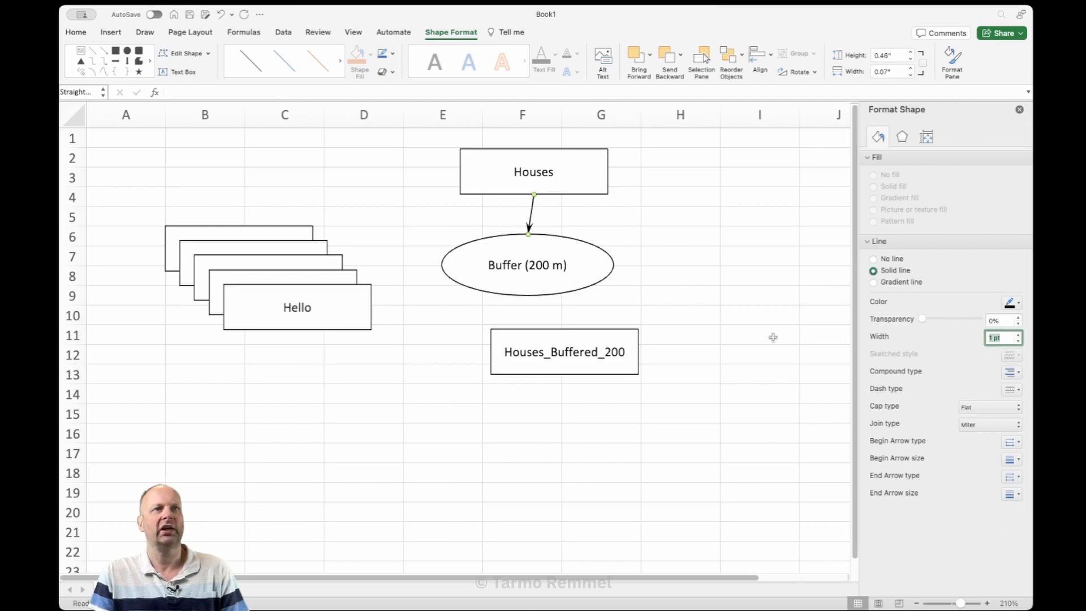
left_click(760, 274)
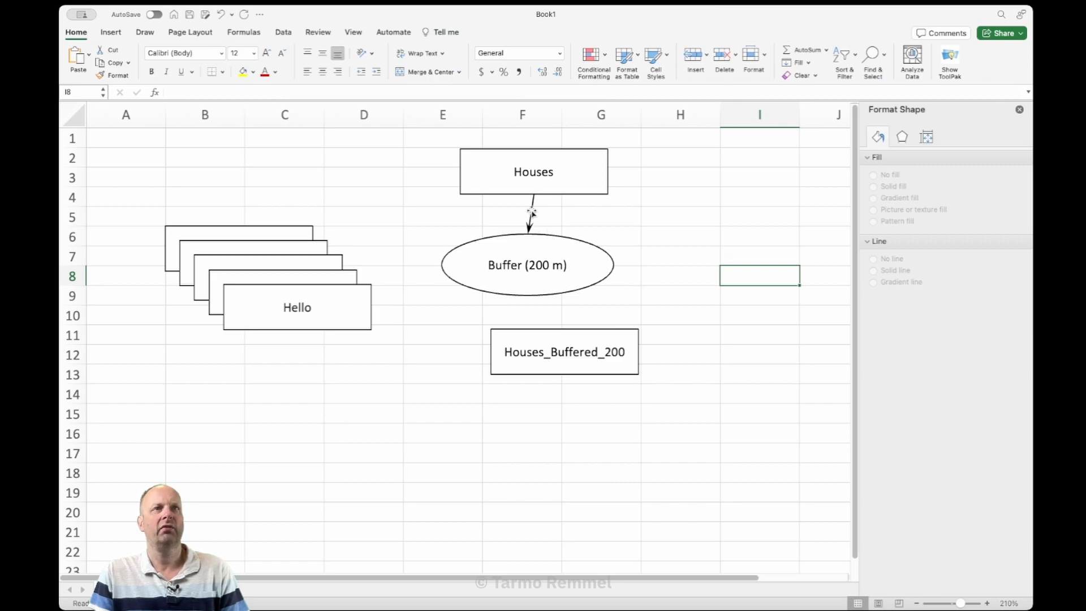
- Move the "Buffer (200 m)" oval slightly up and to the right, closer to the centre above "Houses_Buffered_200"
left_click_drag(584, 273, 609, 266)
left_click(648, 203)
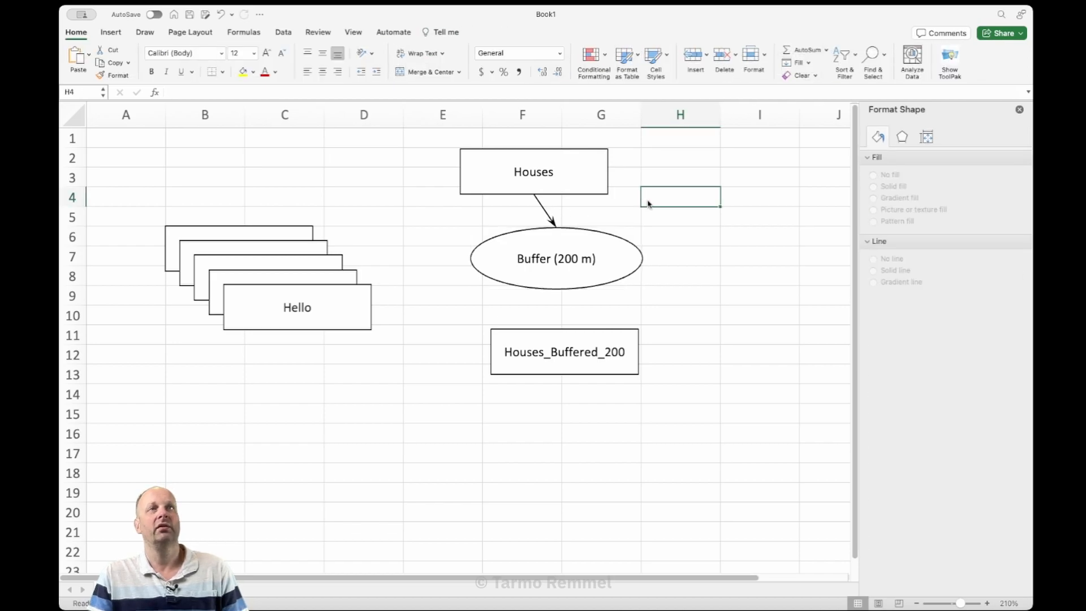
- Copy the formatted connector arrow and paste a loose copy at cell I5
left_click(543, 209)
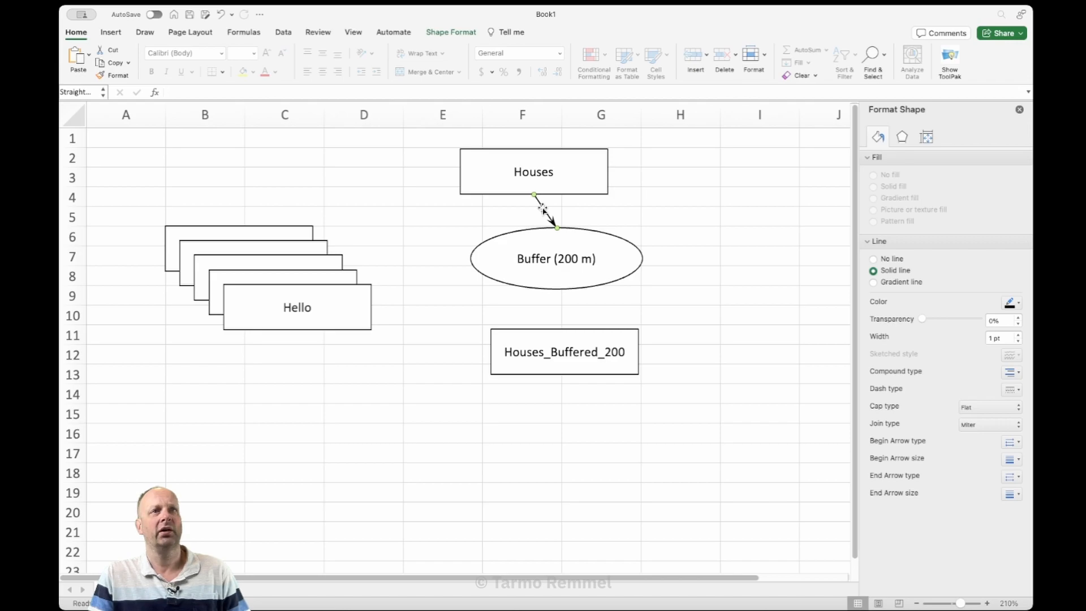
right_click(543, 209)
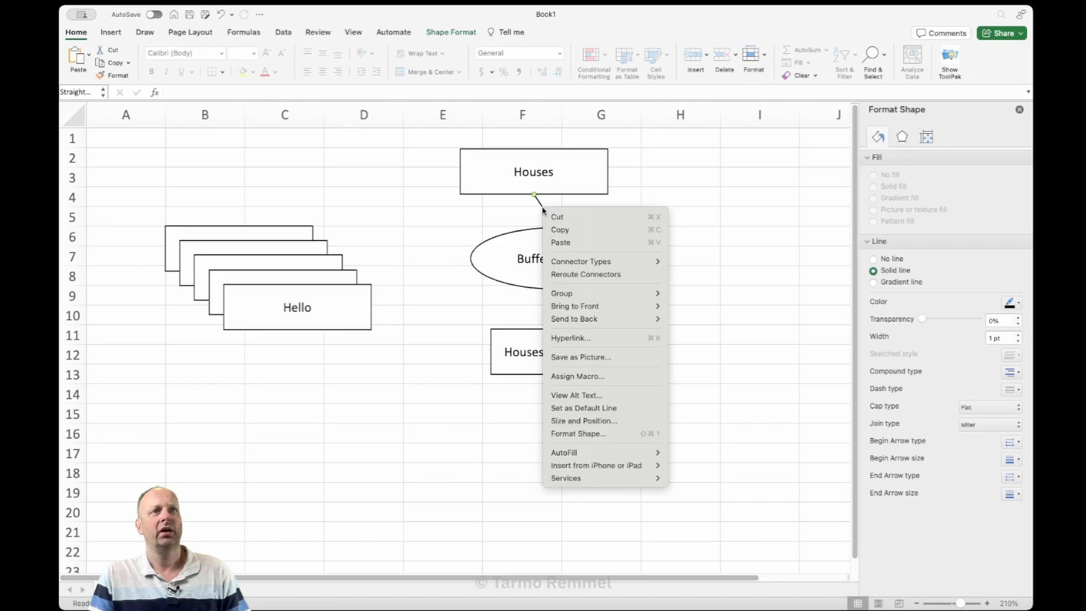
left_click(566, 230)
left_click(696, 218)
left_click(760, 221)
right_click(768, 228)
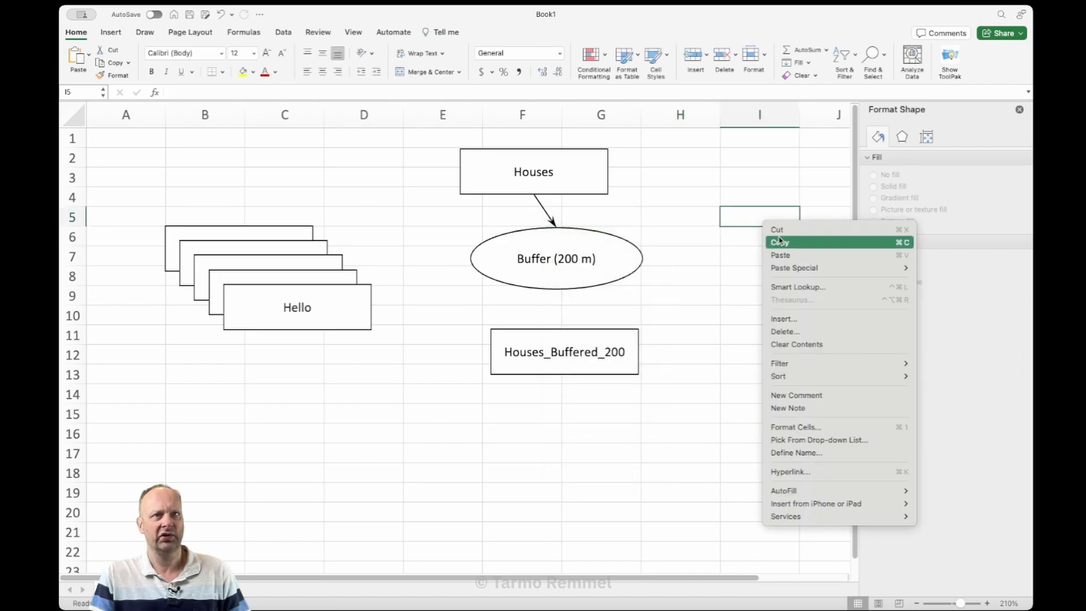
left_click(781, 255)
left_click(733, 270)
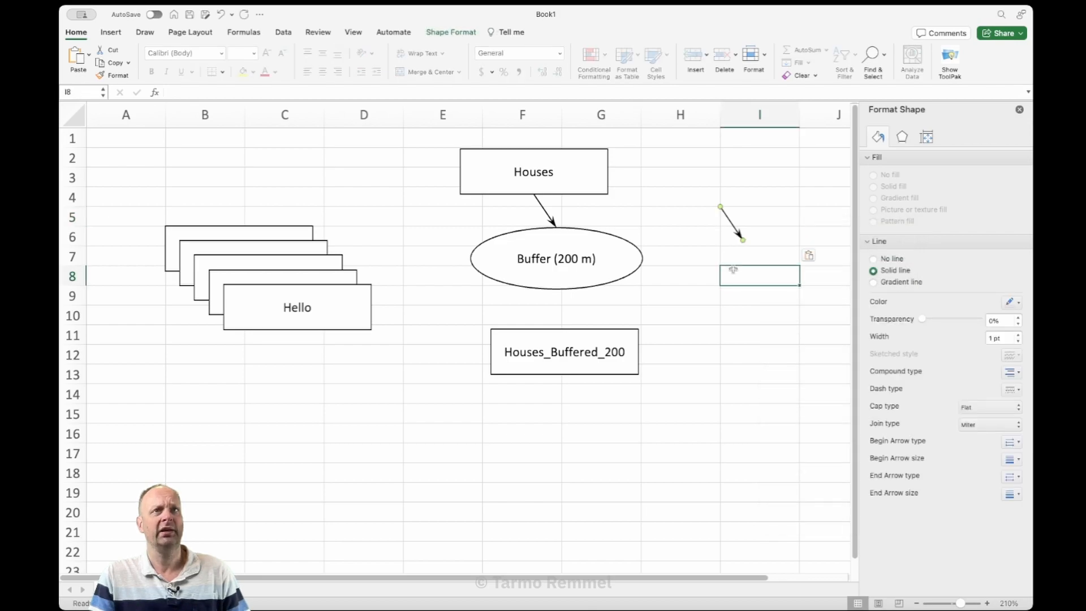
- Paste four more copies of the arrow, starting at cell I8
left_click(734, 226)
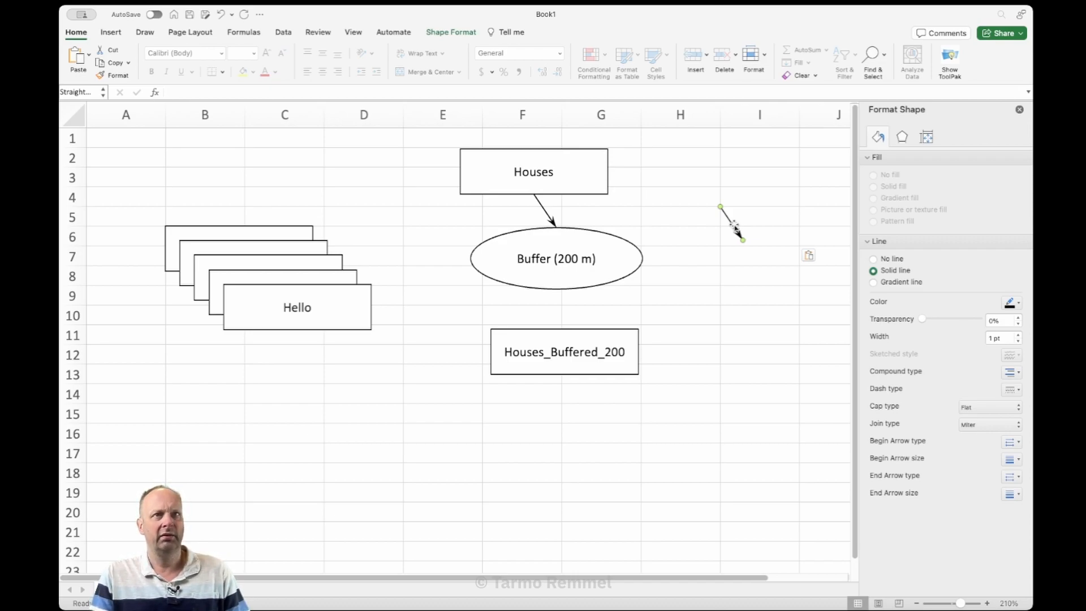
left_click(747, 269)
key("super+v")
key("super+v")
key("super+v")
key("super+v")
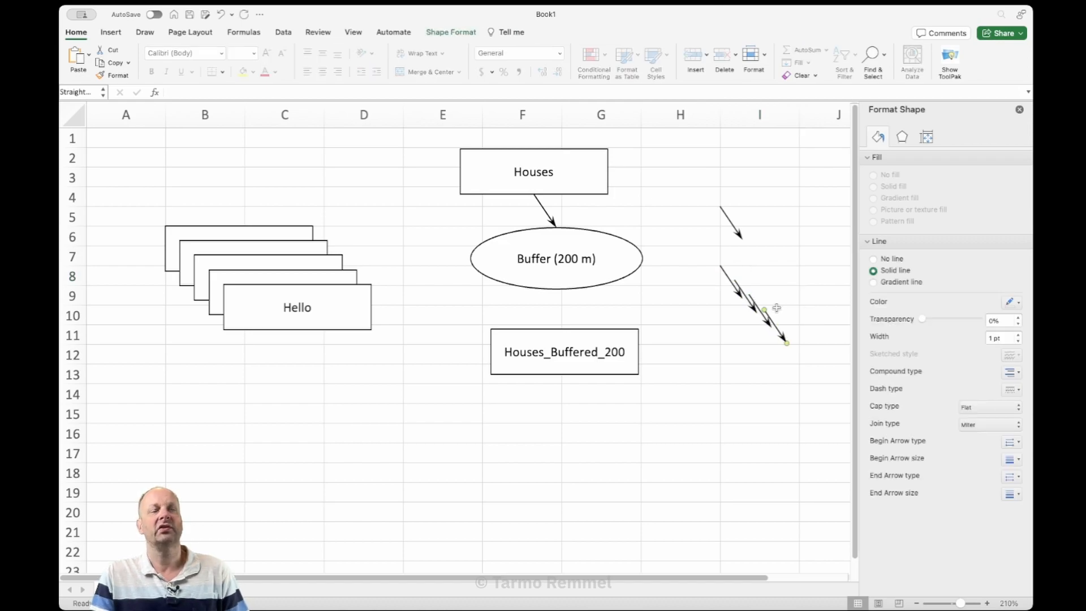
left_click(783, 272)
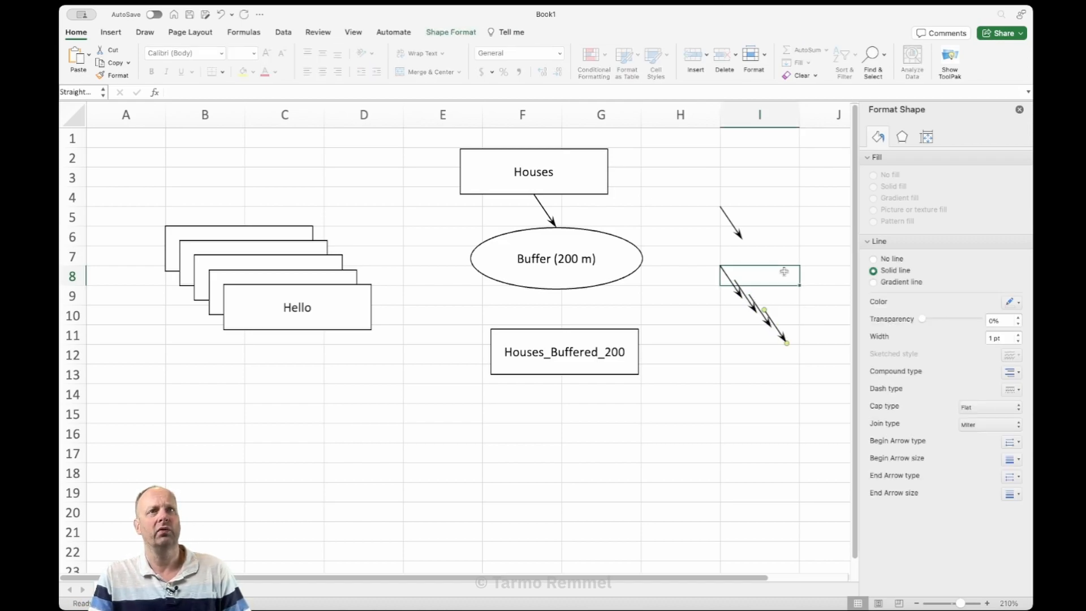
- Attach the loose arrow at I5 so it runs from the bottom of the oval to the top of "Houses_Buffered_200"
left_click(731, 221)
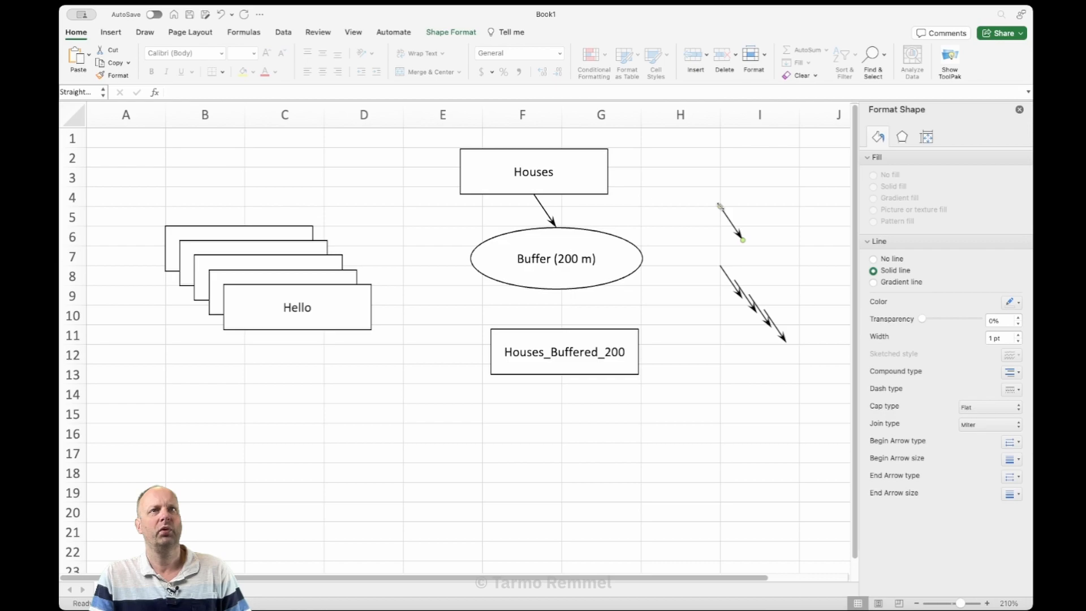
left_click_drag(720, 207, 557, 289)
left_click_drag(743, 240, 565, 329)
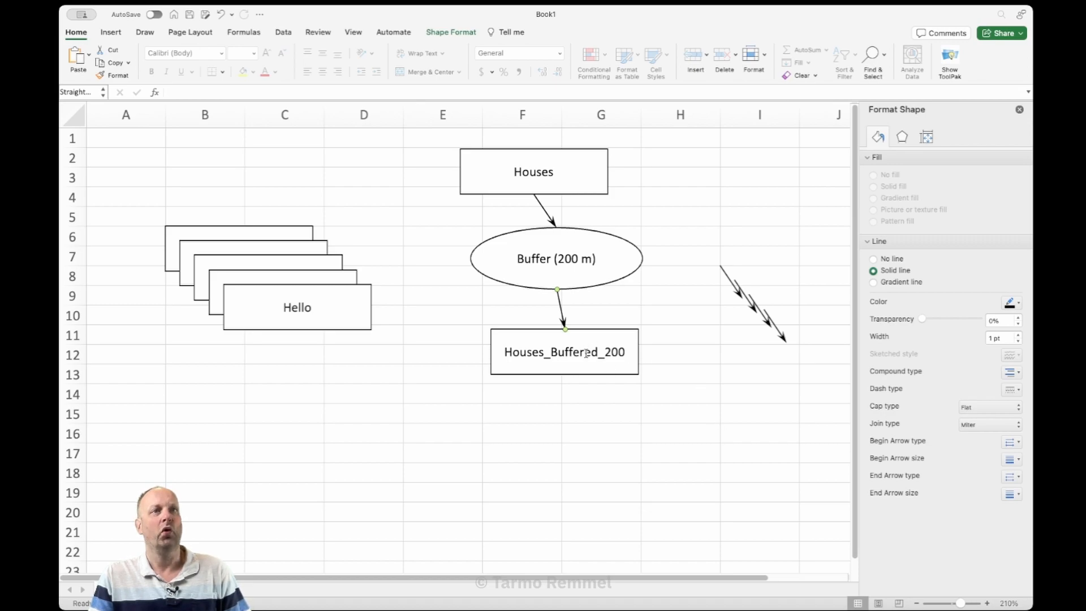
left_click(716, 418)
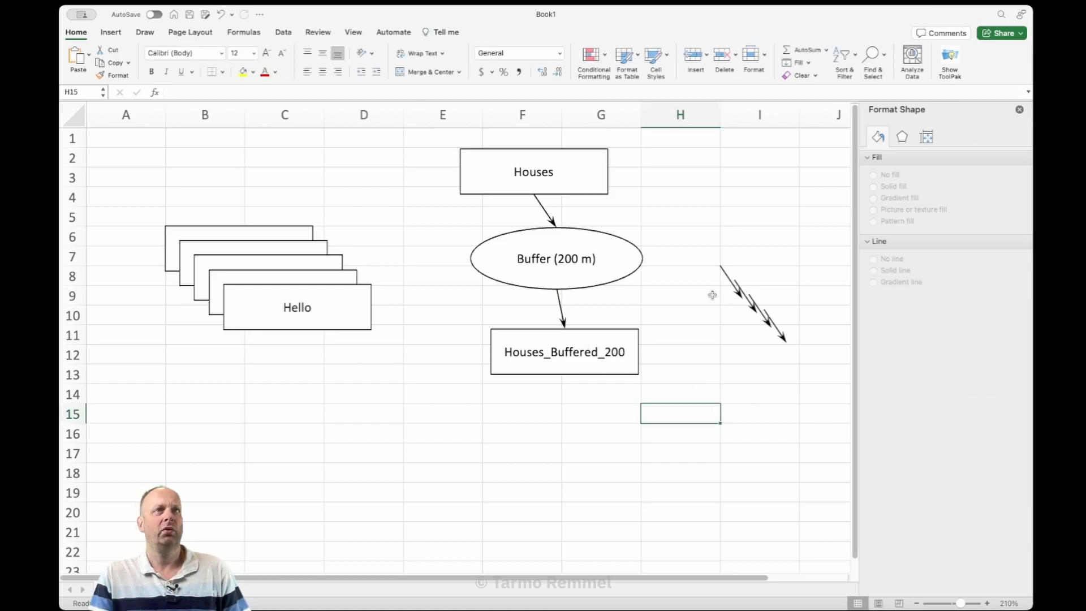
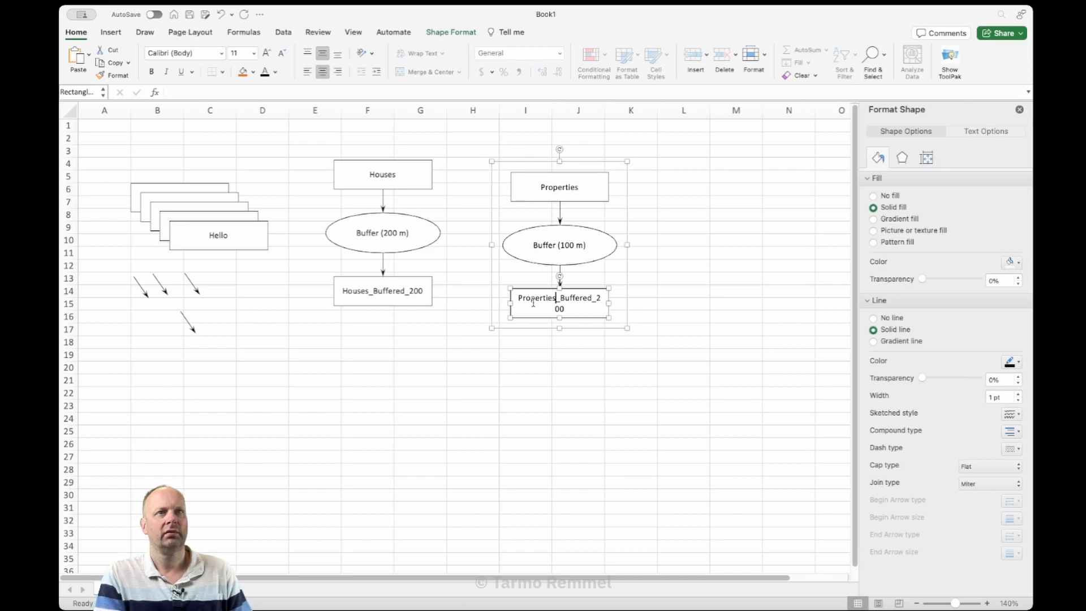
- Change the output rectangle's text in the copied flowchart to "Property_Buffered_200"
key("BackSpace")
key("BackSpace")
key("BackSpace")
type("y")
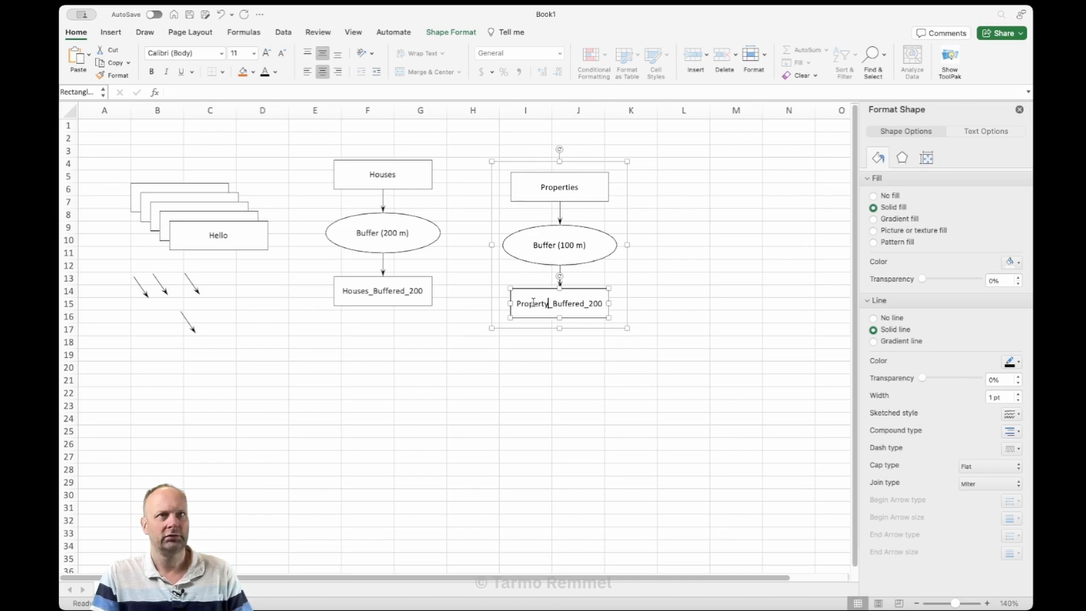
- Change the input rectangle's text in the copied flowchart from "Properties" to "Property"
left_click(566, 187)
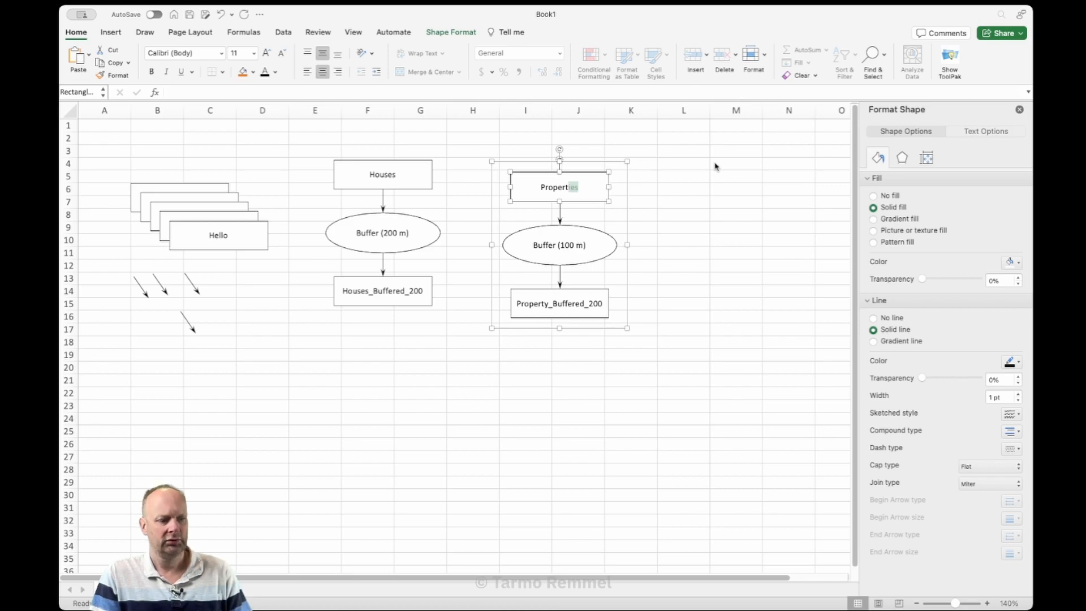
type("y")
left_click(729, 227)
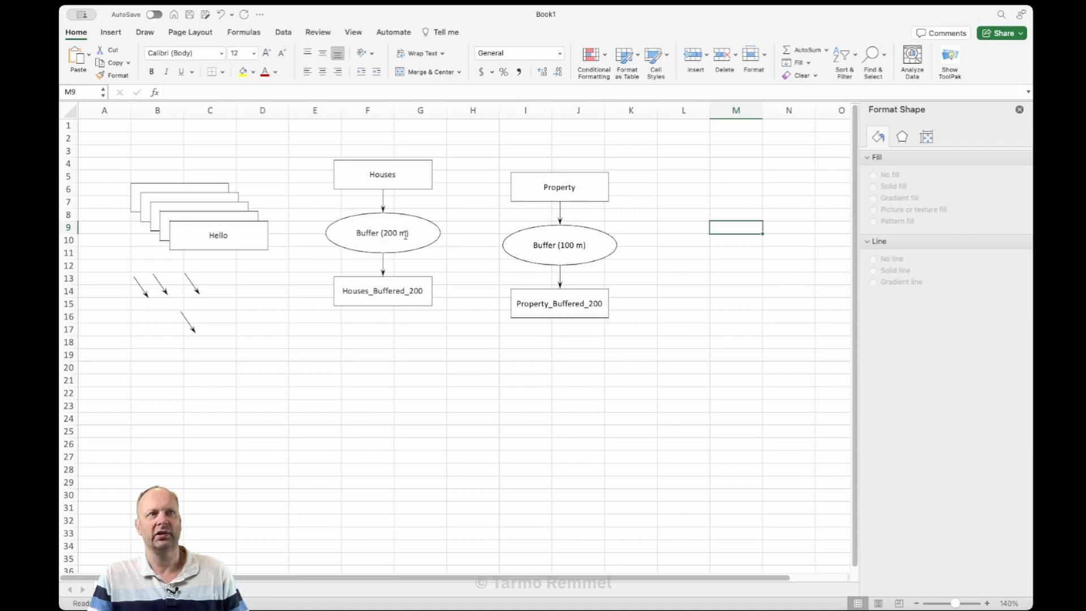
- Align the Houses and Property flowchart groups along their top edges
left_click(427, 236)
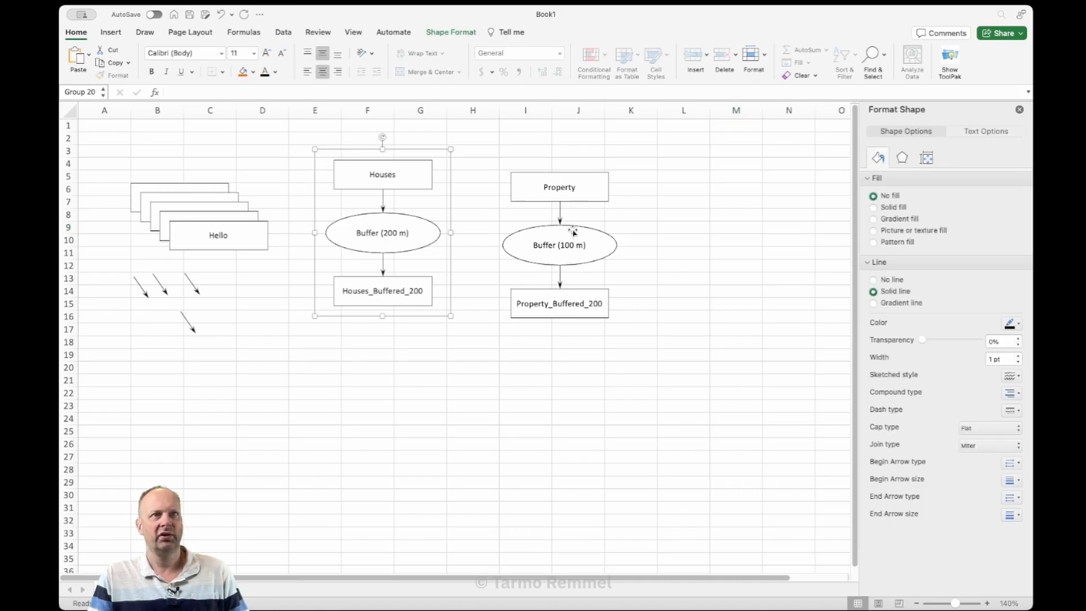
left_click(509, 247, "shift")
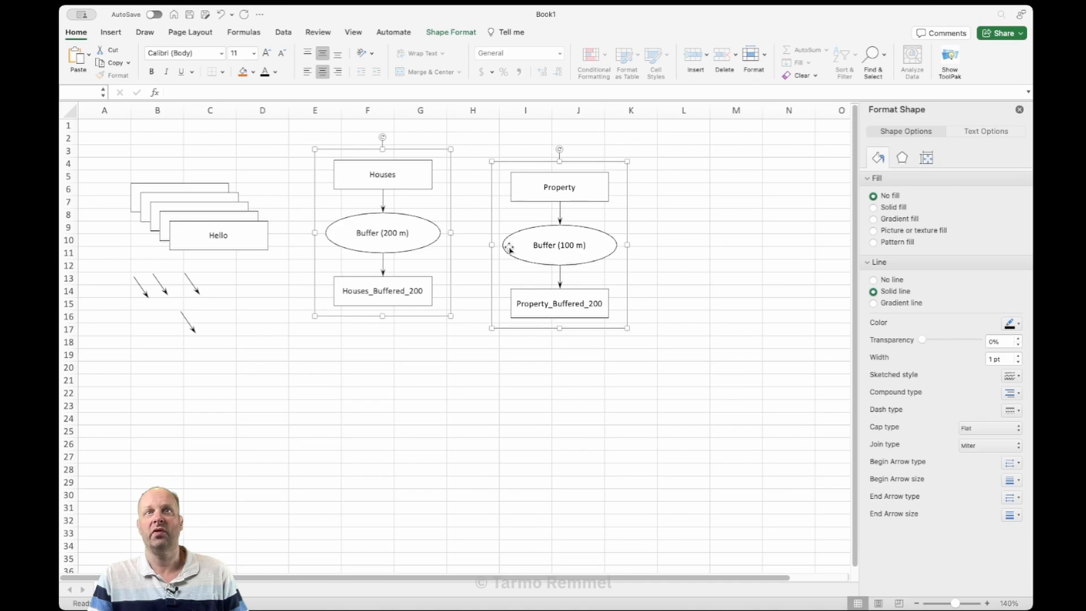
left_click(451, 33)
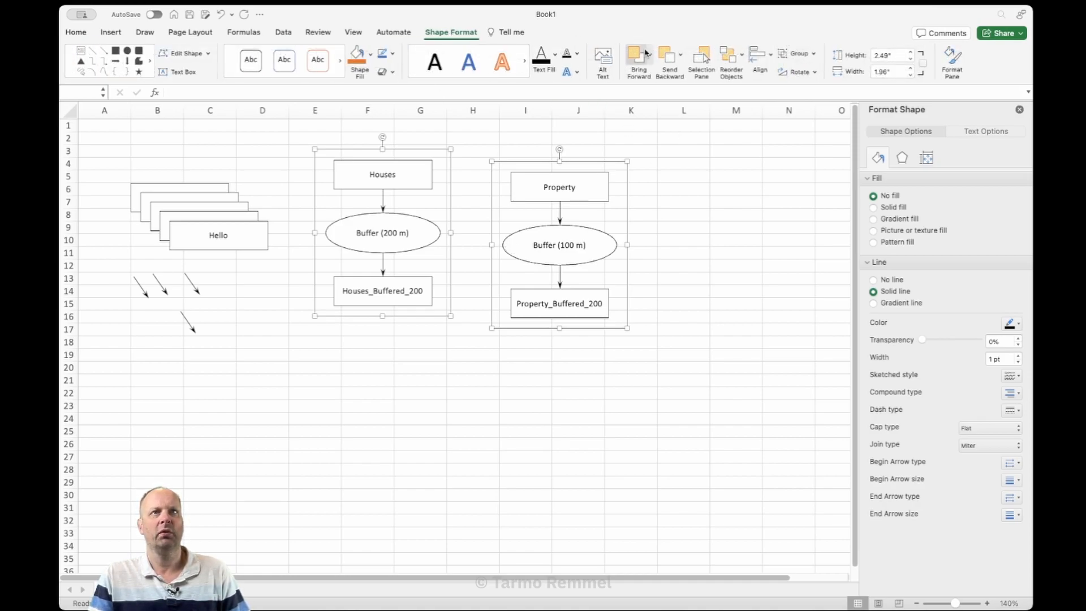
left_click(752, 64)
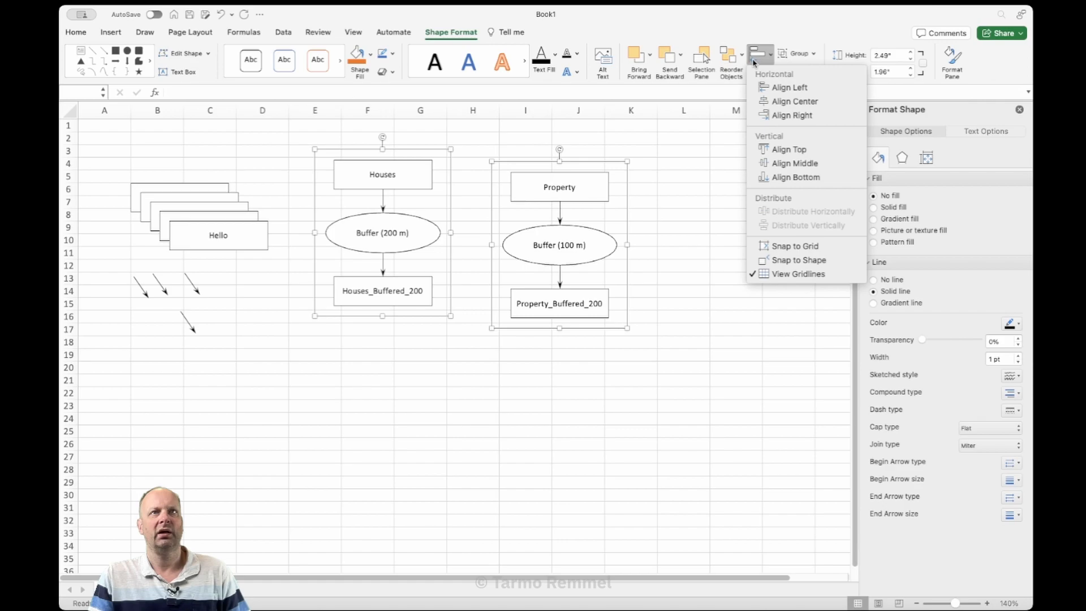
left_click(800, 151)
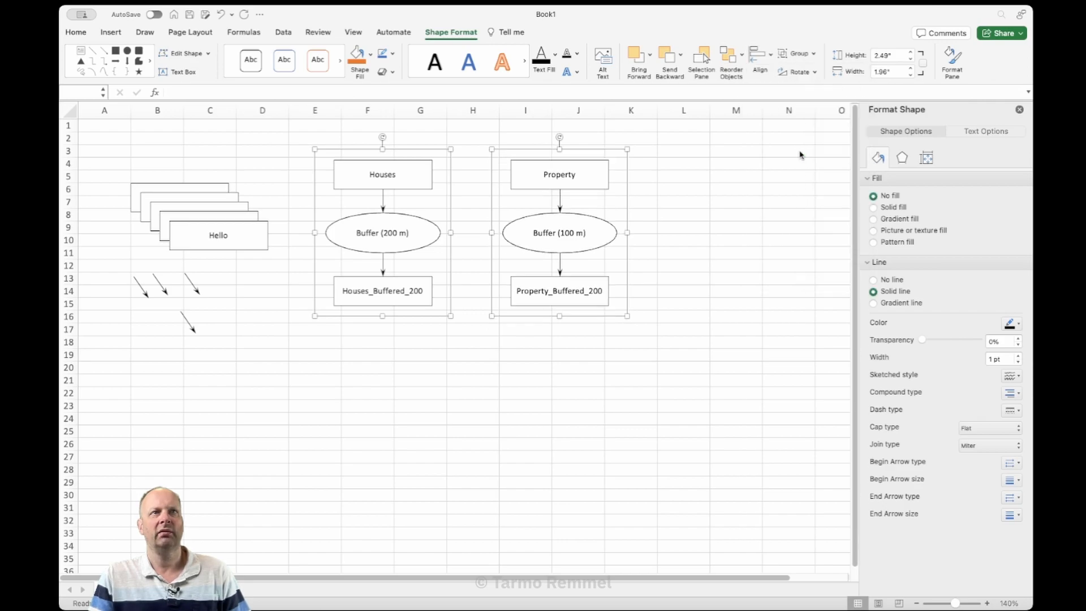
left_click(754, 204)
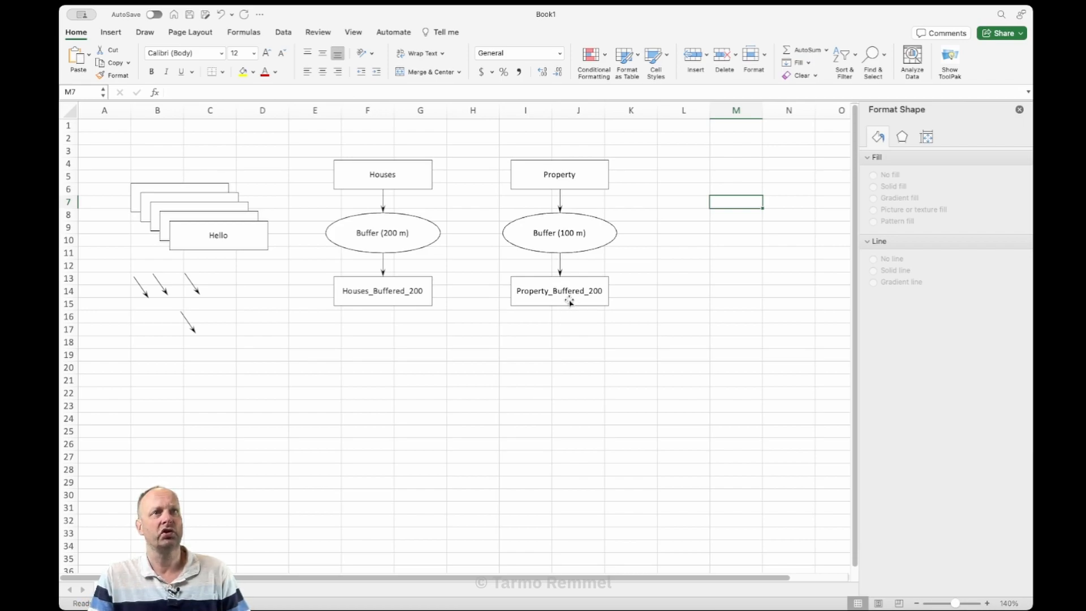
- Paste a copy of the "Buffer (100 m)" oval and place it below and between the two flowcharts, around cell G20
left_click(585, 252)
left_click(587, 252)
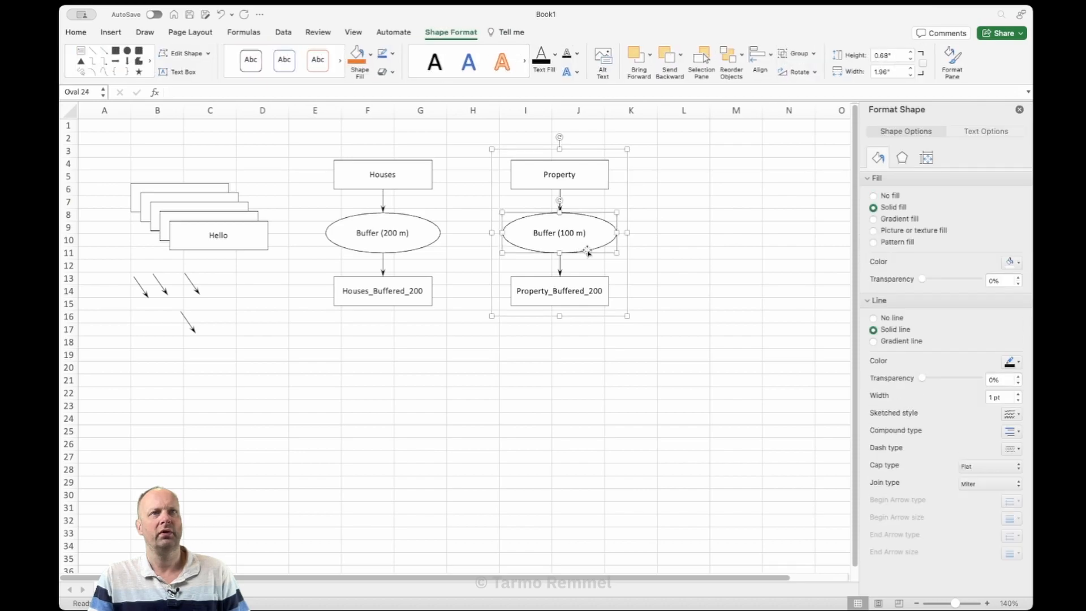
left_click(476, 342)
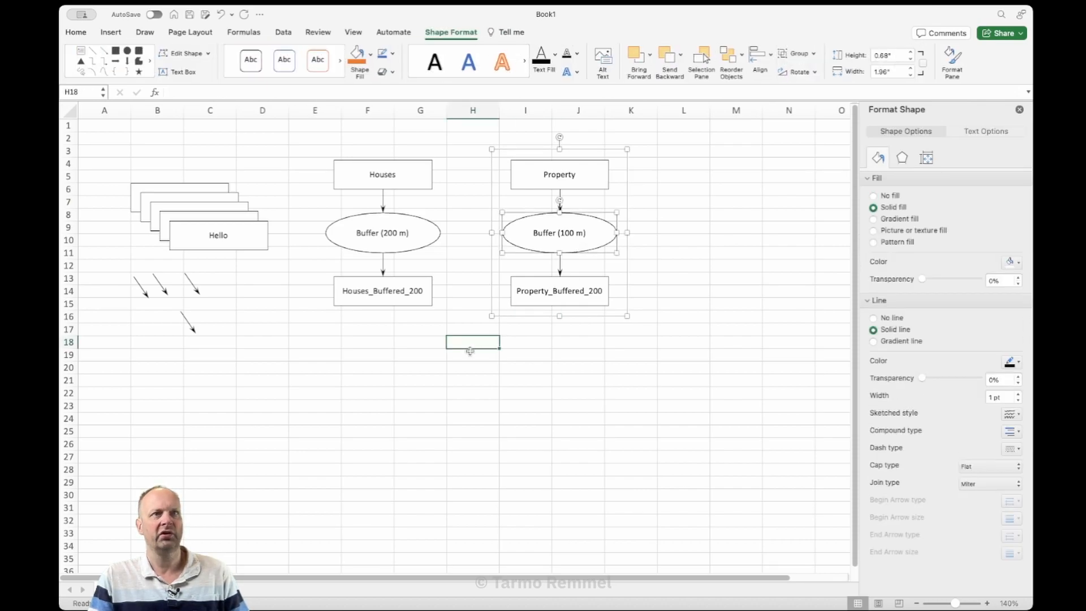
key("super+v")
left_click_drag(529, 340, 465, 347)
- Change the pasted oval's text to "Overlay"
triple_click(433, 368)
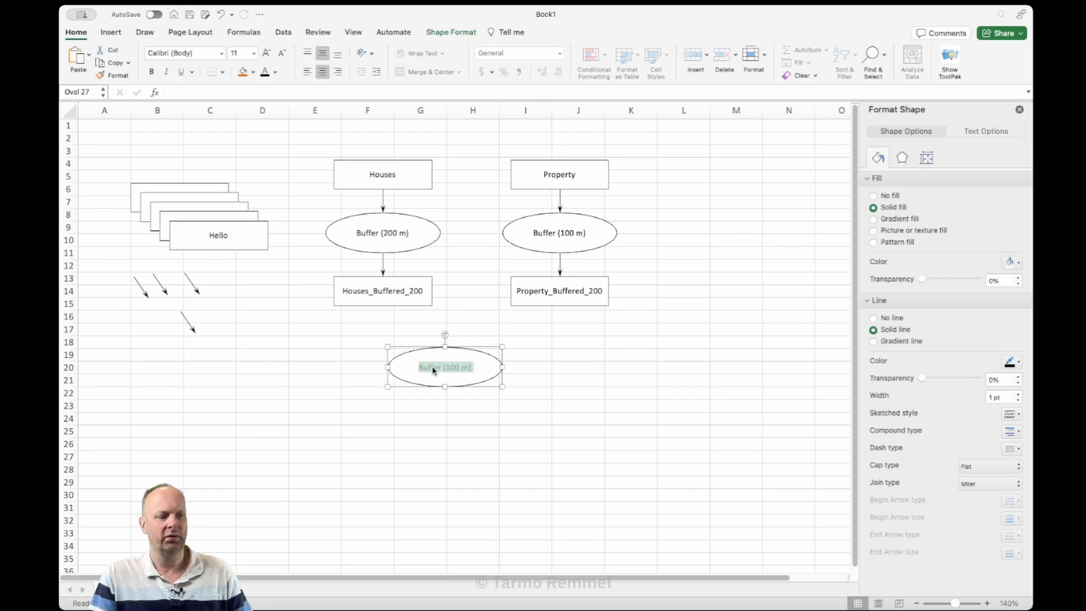
type("Overlay")
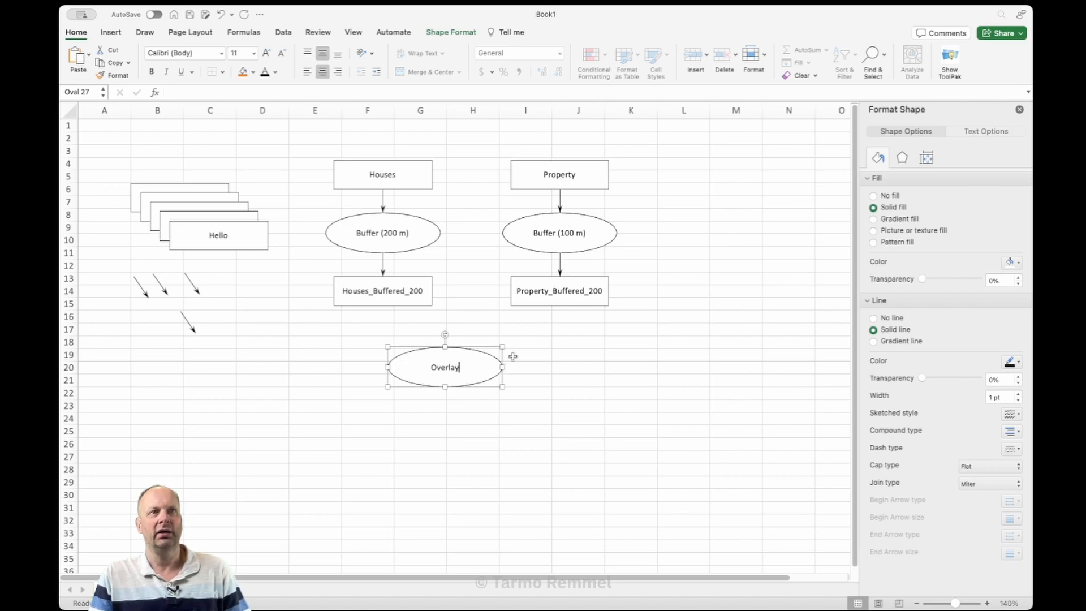
left_click(608, 347)
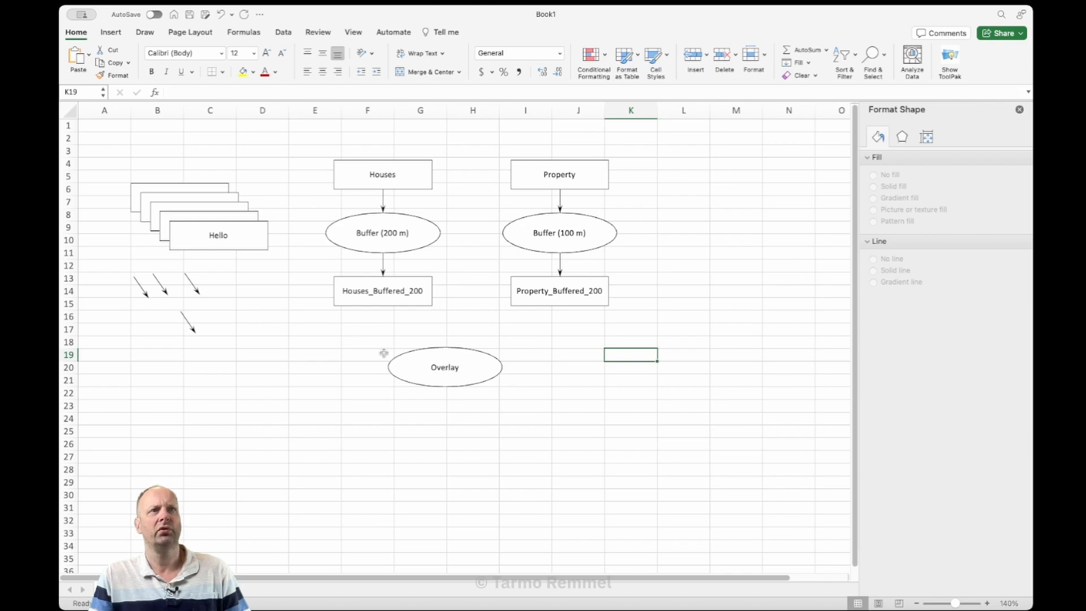
- Move a spare "Hello" rectangle below the "Overlay" oval and attach a loose arrow from the oval's bottom to the rectangle's top
left_click_drag(250, 247, 476, 449)
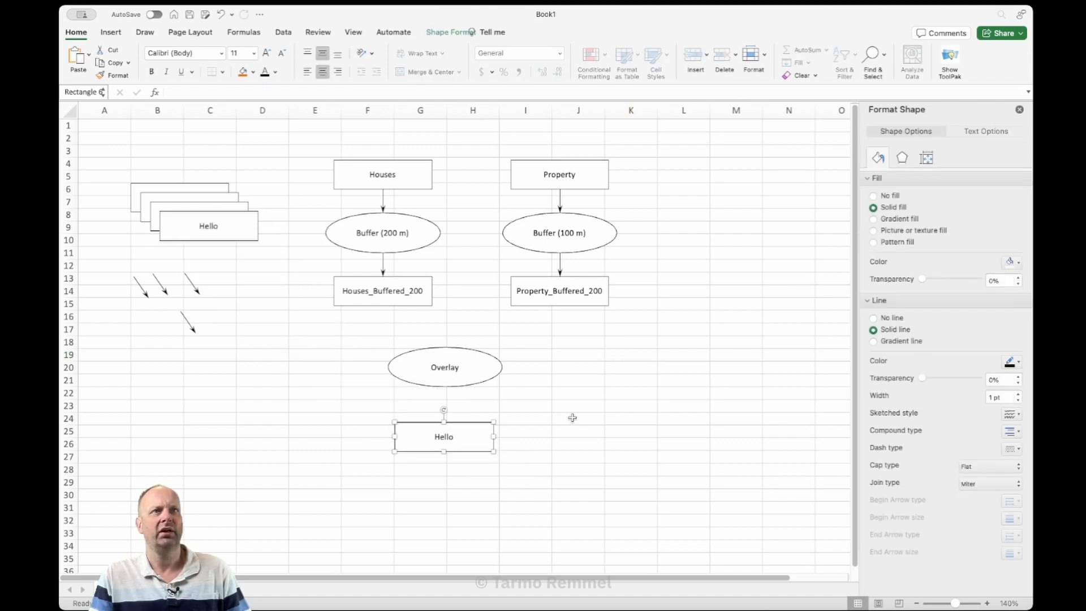
left_click(183, 316)
left_click_drag(182, 311, 446, 386)
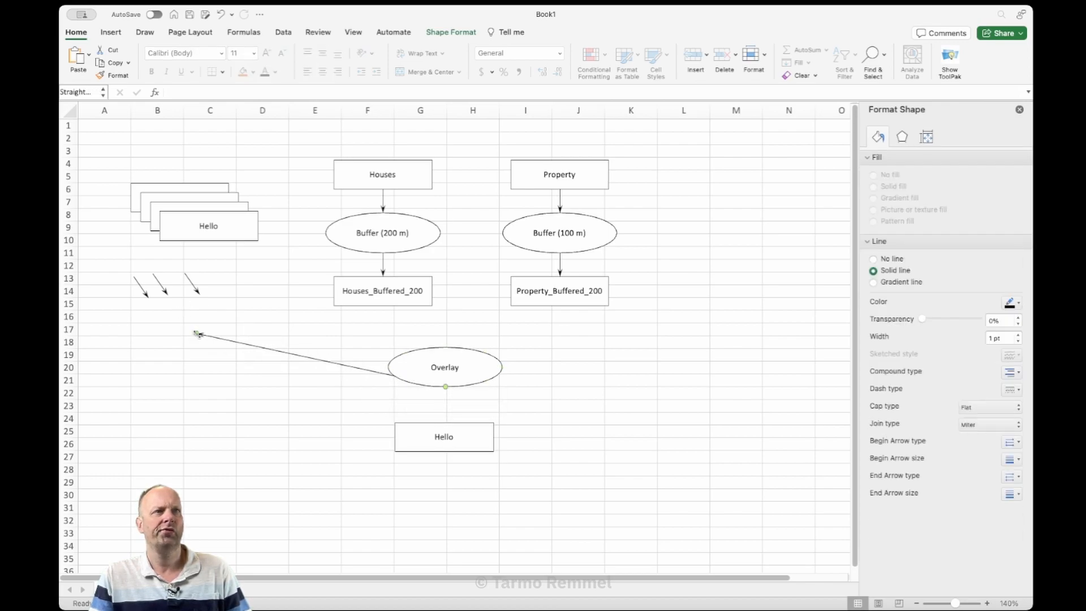
left_click_drag(196, 334, 446, 421)
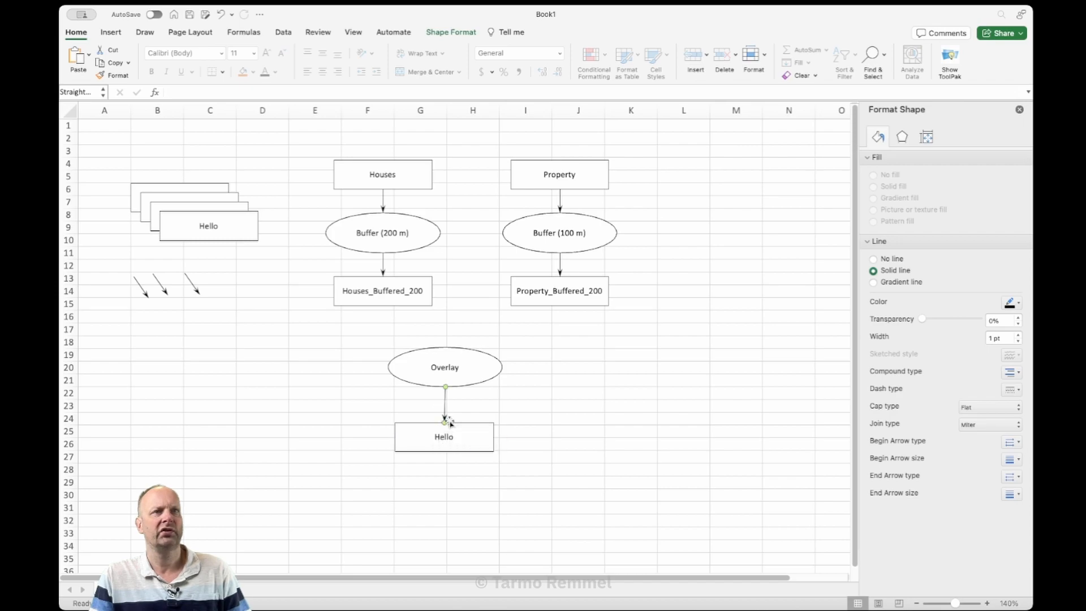
- Align the "Overlay" oval and the "Hello" rectangle beneath it on their horizontal centers
left_click(473, 374)
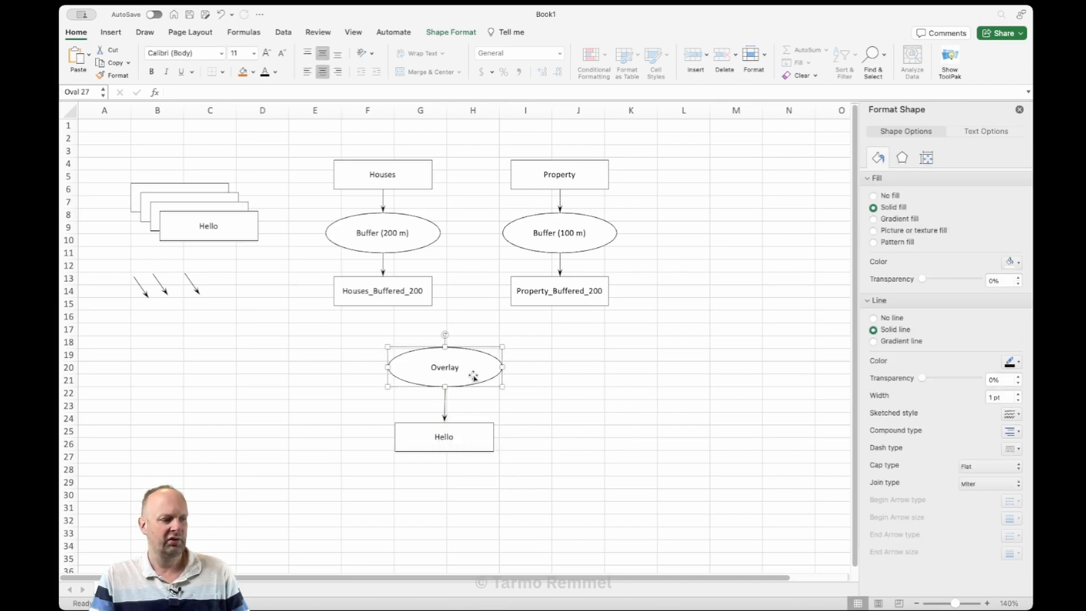
left_click(478, 444, "shift")
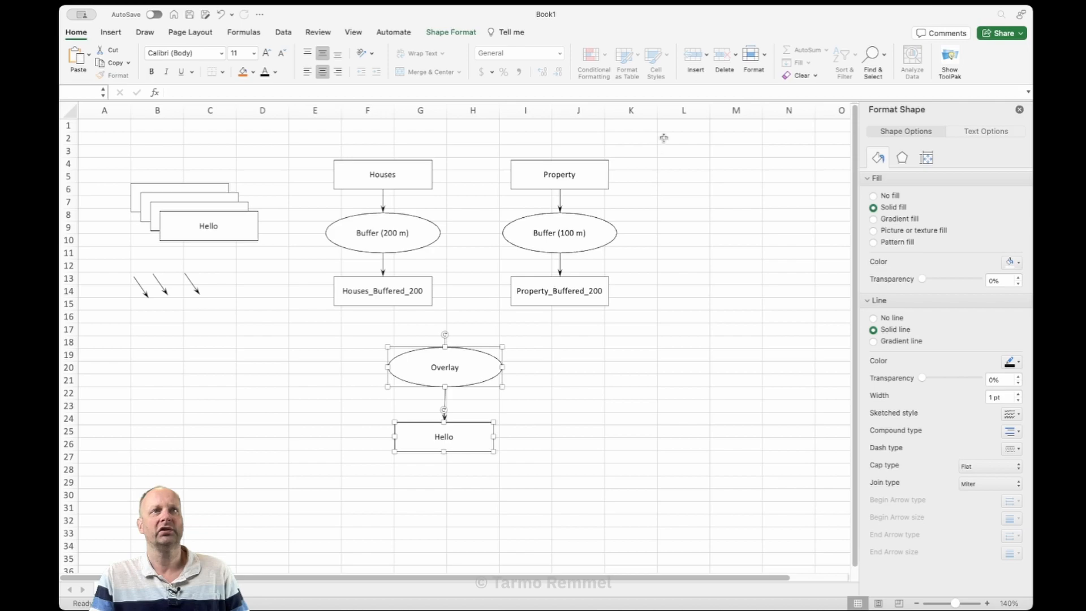
left_click(450, 32)
left_click(770, 67)
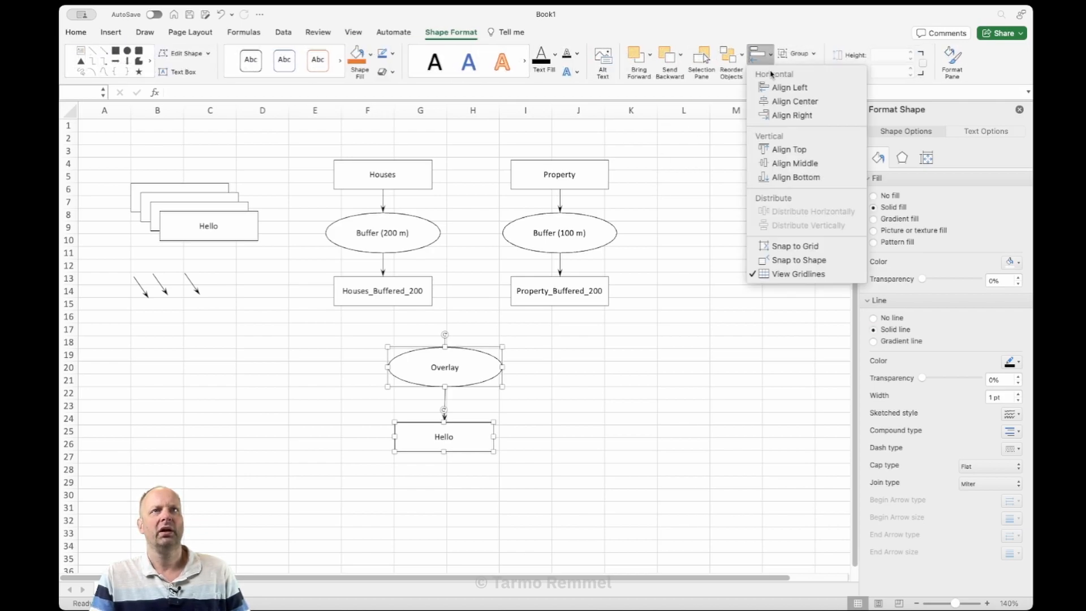
left_click(792, 102)
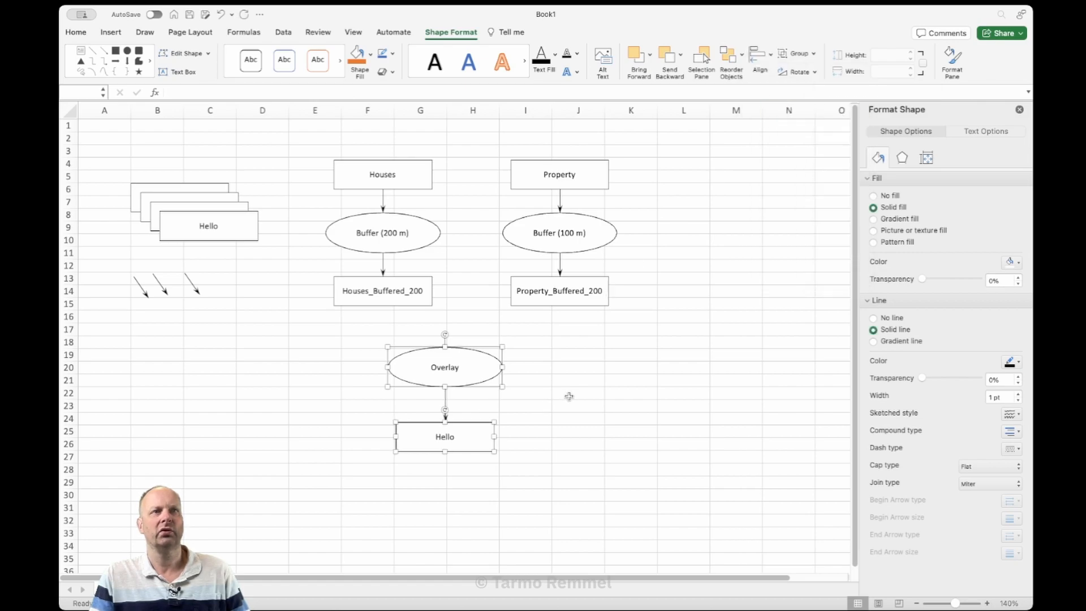
- Group the "Overlay" oval with the "Hello" rectangle below it
right_click(472, 363)
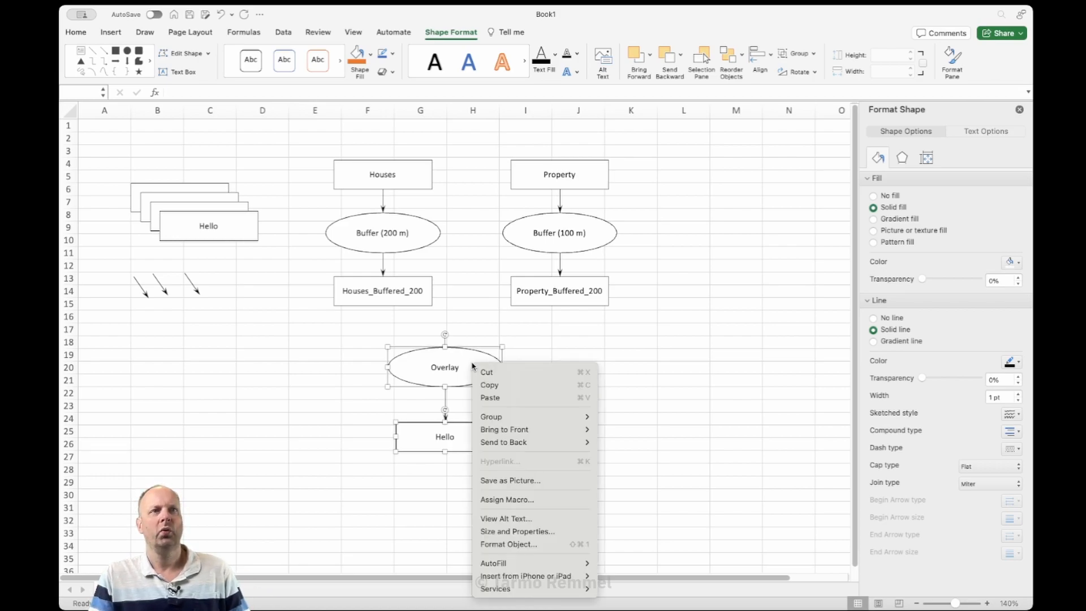
mouse_move(573, 419)
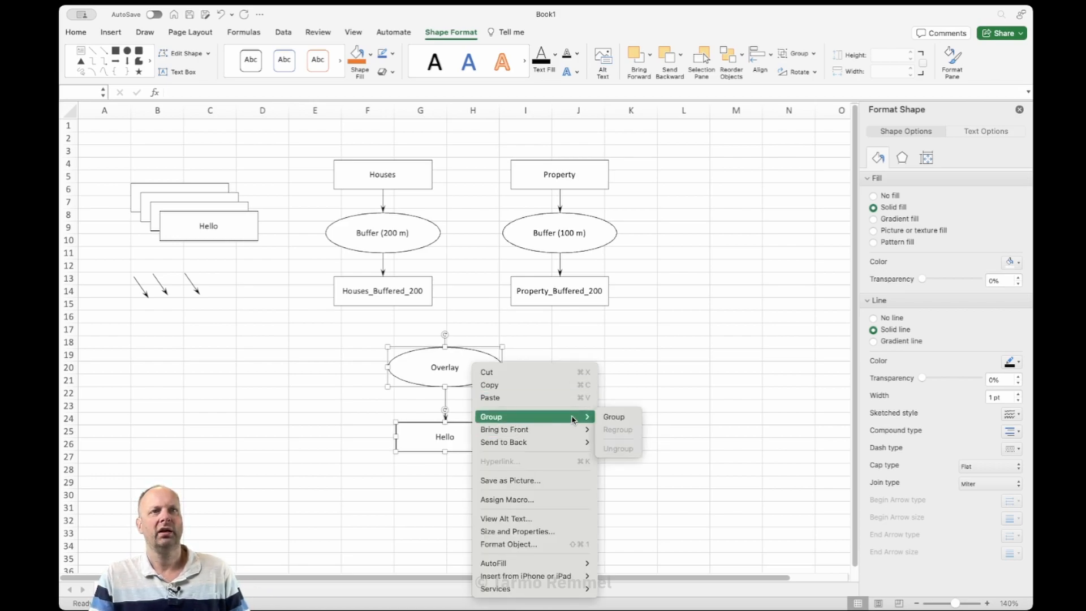
left_click(614, 417)
- Distribute the Houses, Property and Overlay groups horizontally so the Overlay group sits midway between the other two
left_click(399, 255, "shift")
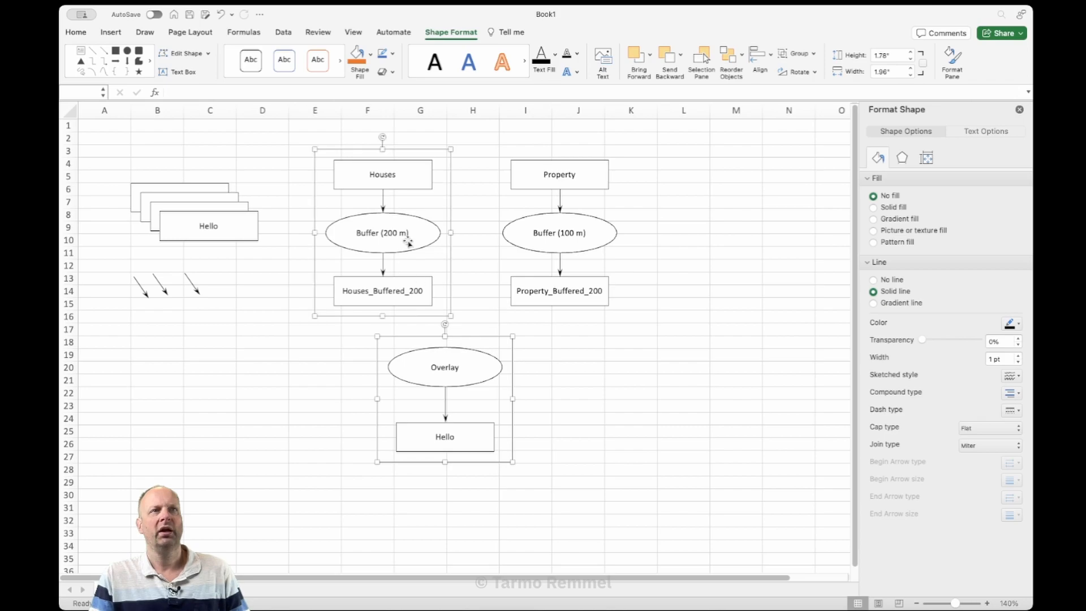
left_click(529, 237, "shift")
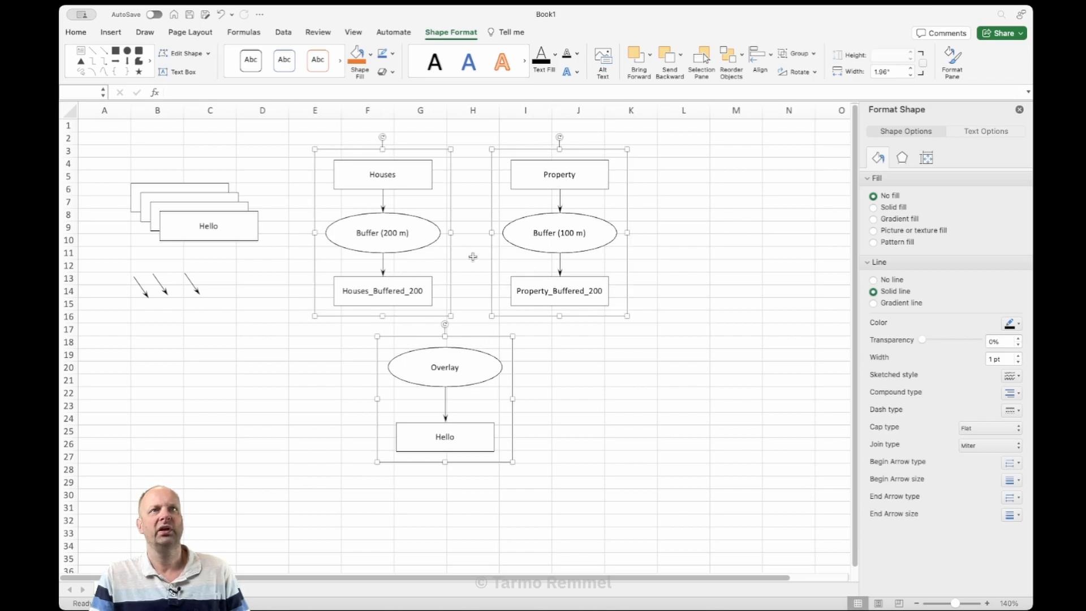
left_click(757, 63)
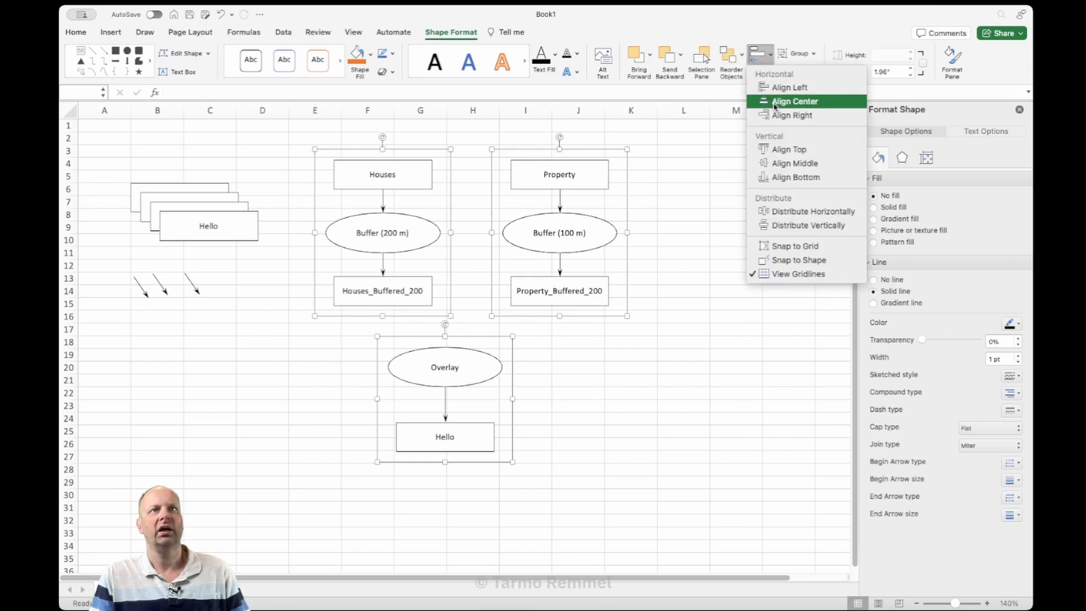
left_click(837, 212)
left_click(721, 356)
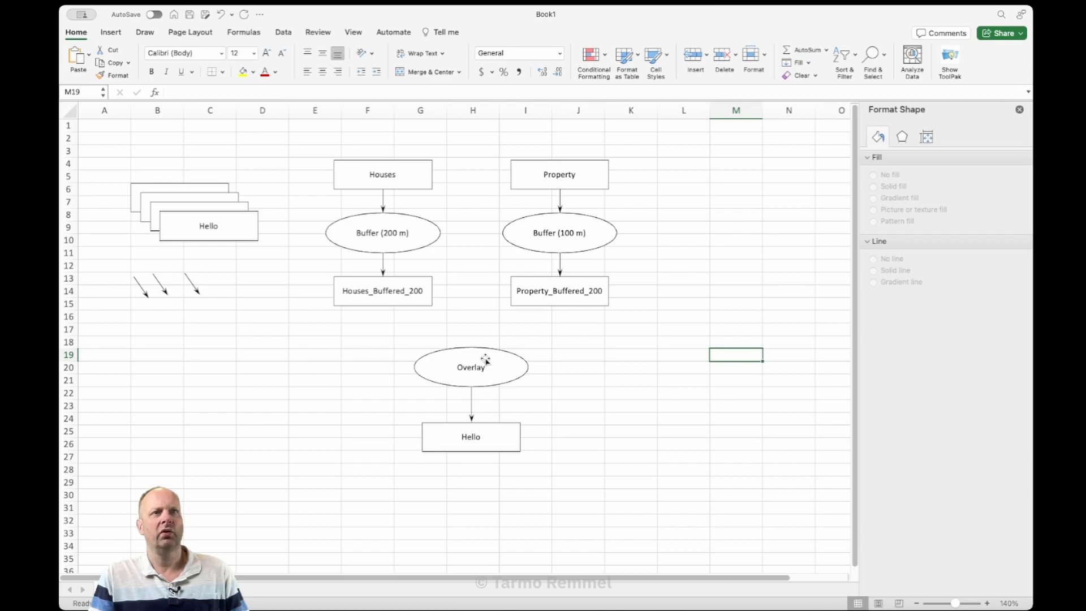
- Attach a loose arrow from the bottom of "Houses_Buffered_200" to the upper-left connection point of the "Overlay" oval
left_click(193, 284)
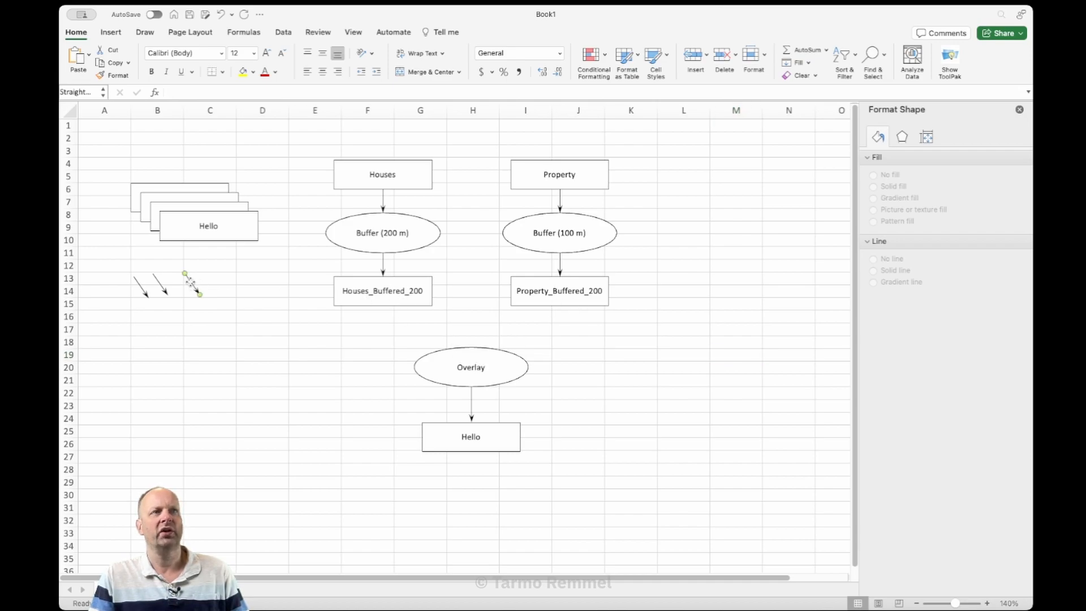
left_click_drag(185, 274, 383, 306)
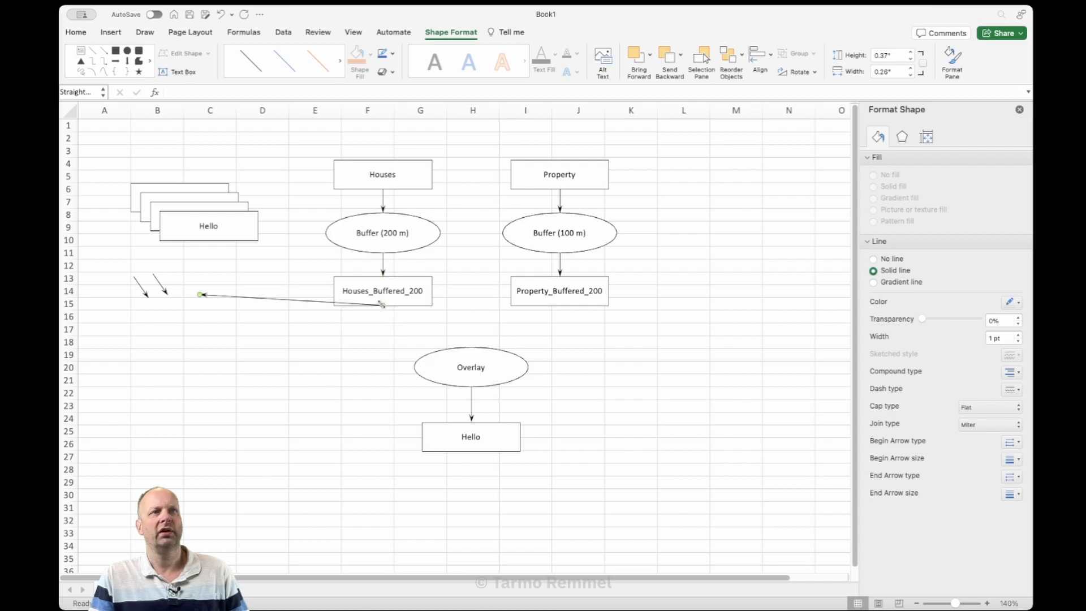
left_click_drag(198, 294, 430, 351)
- Attach another loose arrow from the bottom of "Property_Buffered_200" to the upper-right connection point of the "Overlay" oval
left_click(165, 291)
left_click_drag(152, 274, 560, 305)
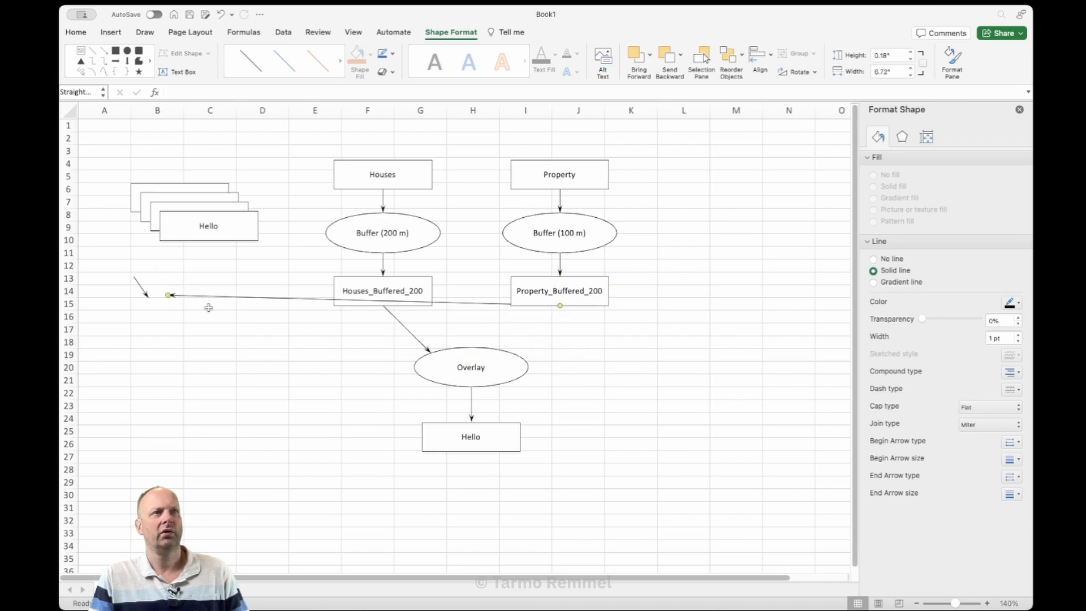
left_click_drag(168, 294, 514, 352)
left_click(681, 365)
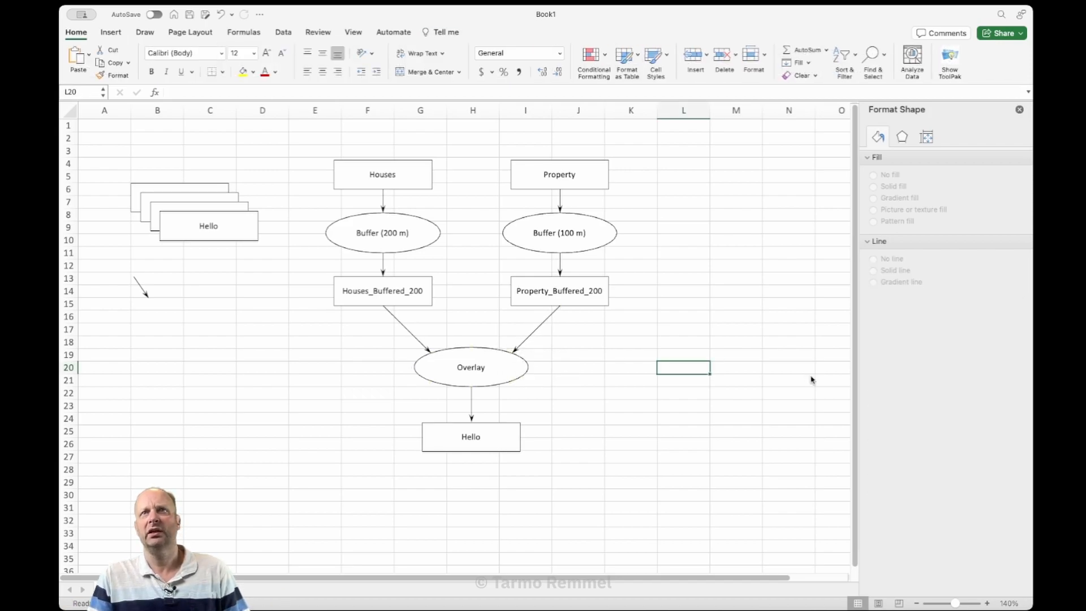
- Change the text of the "Hello" rectangle below the "Overlay" oval to "Overlay Map"
left_click(988, 603)
left_click(988, 603)
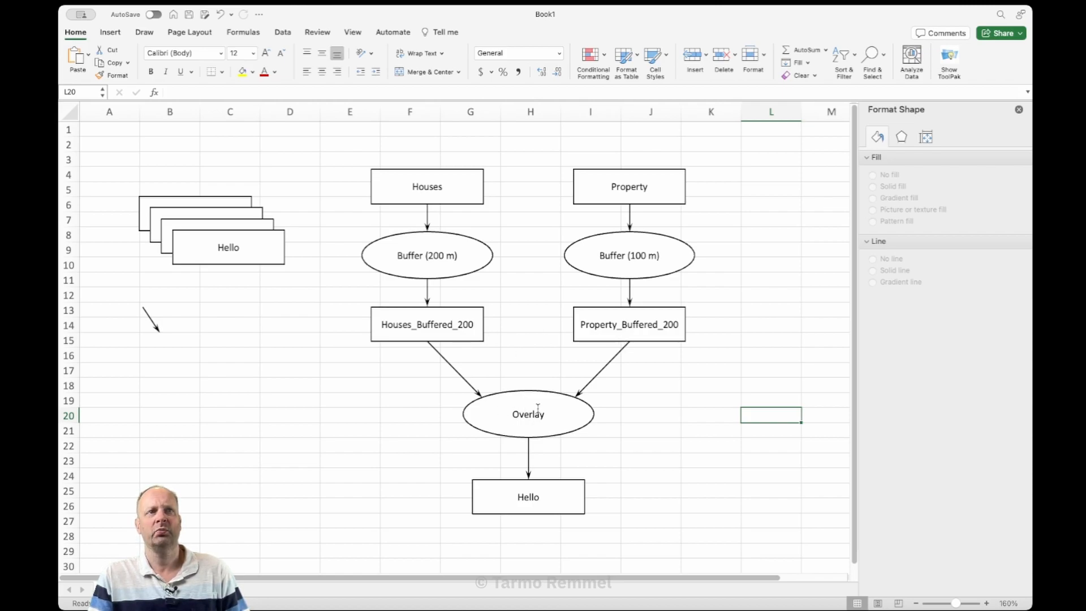
left_click(528, 499)
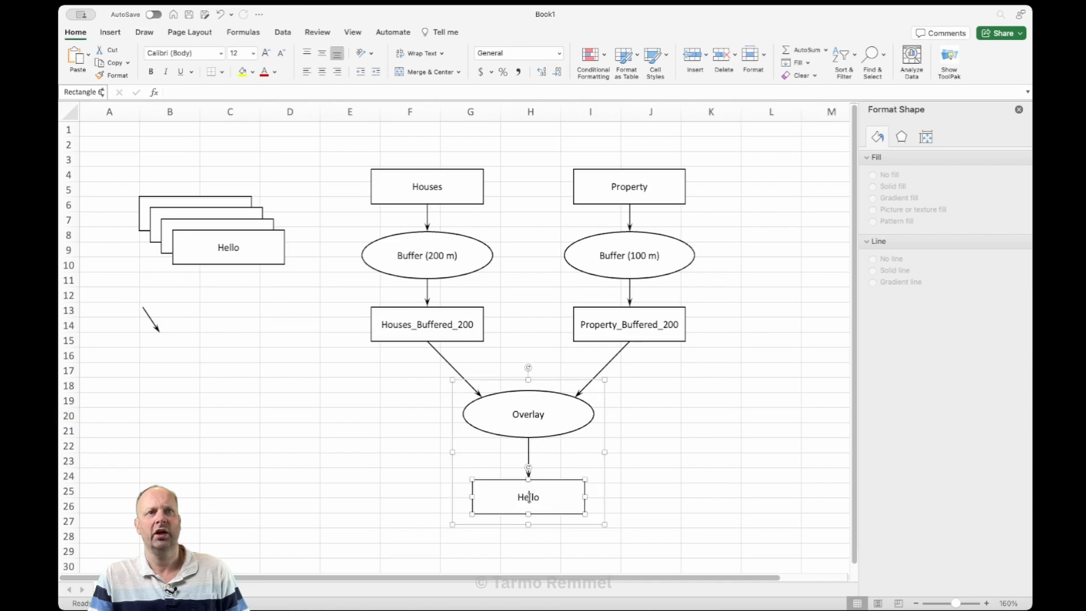
double_click(528, 497)
key("BackSpace")
type("OverlayM")
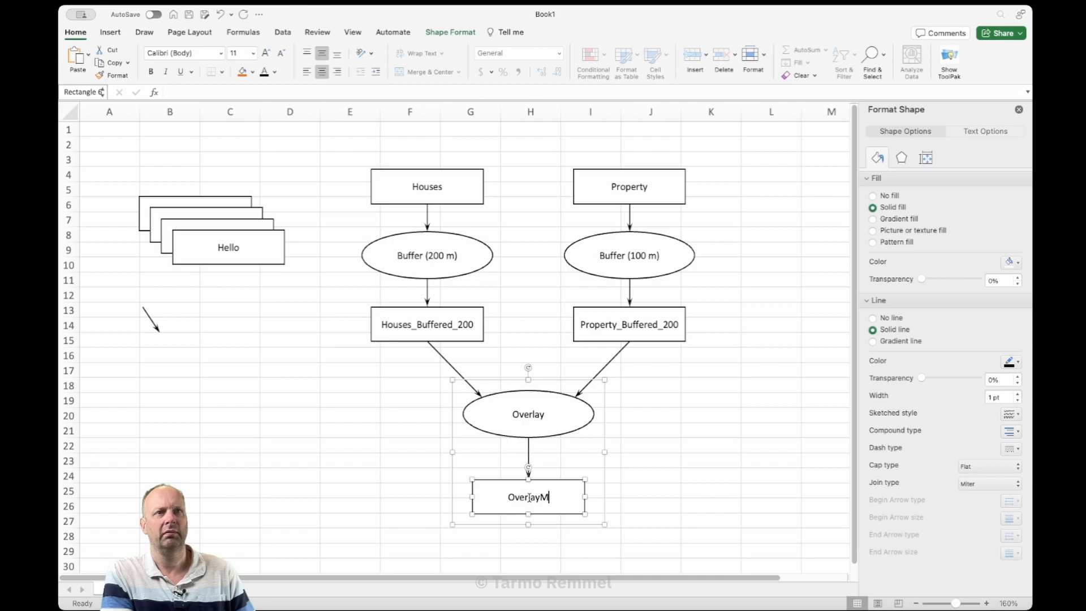
key("BackSpace")
type("Map")
left_click(733, 435)
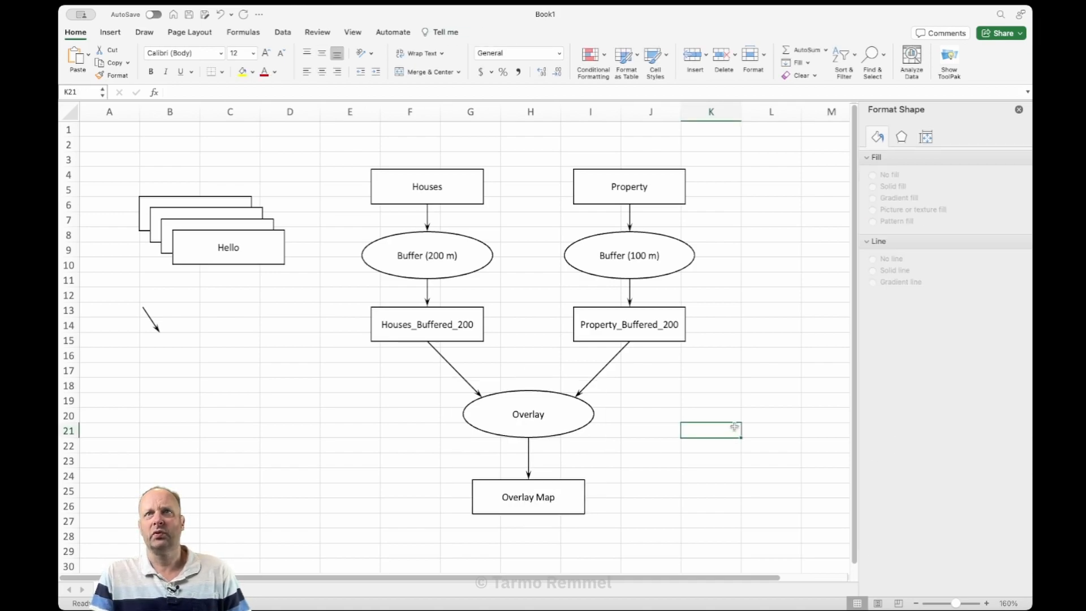
- Delete the two diagonal arrows linking "Property_Buffered_200" and "Houses_Buffered_200" to the "Overlay" oval
left_click(609, 364)
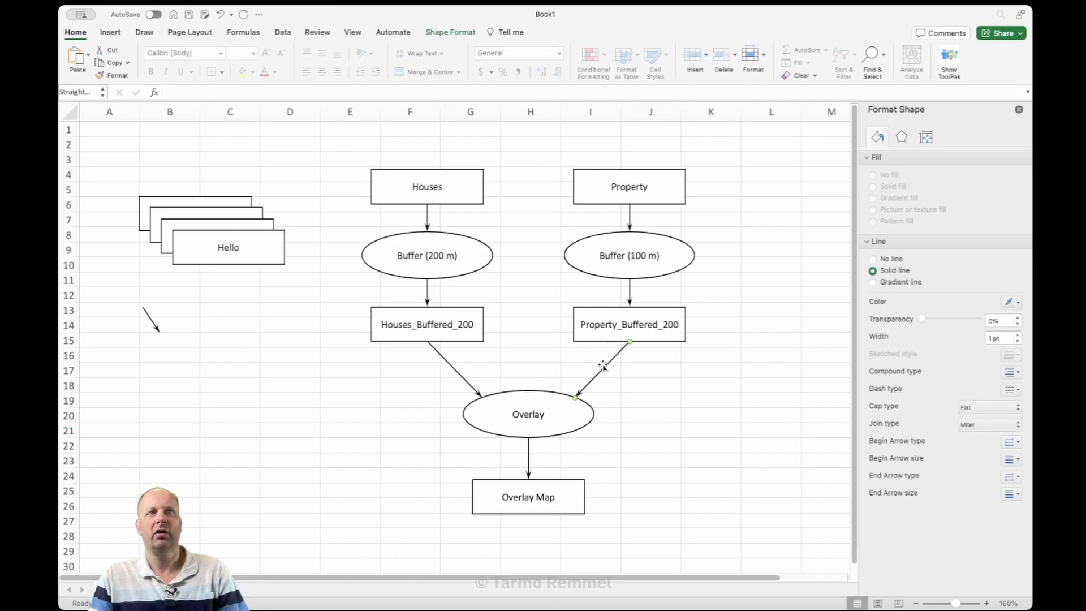
key("Delete")
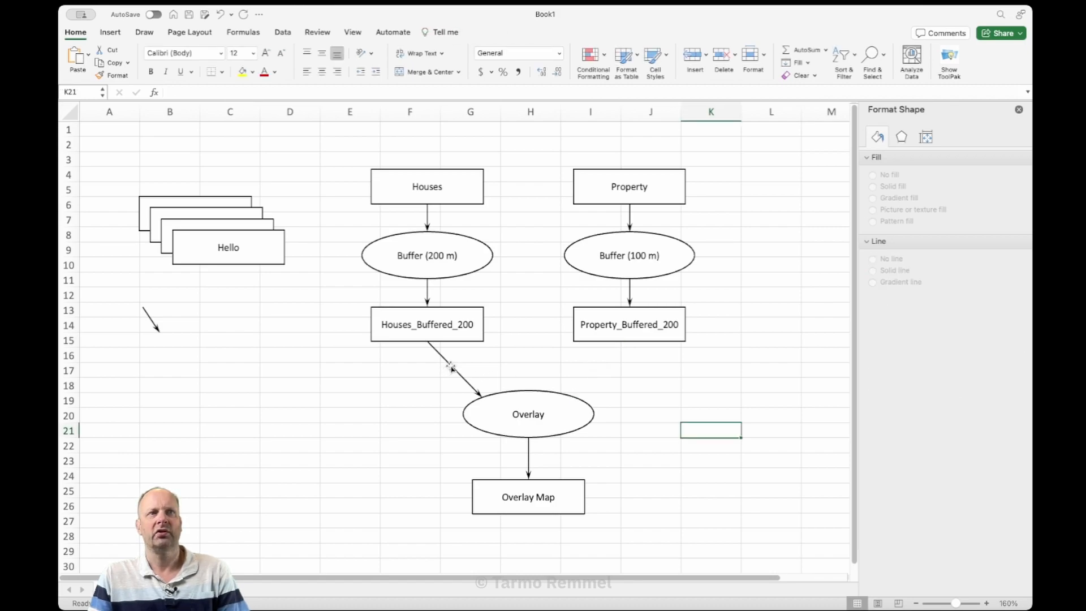
left_click(451, 366)
key("Delete")
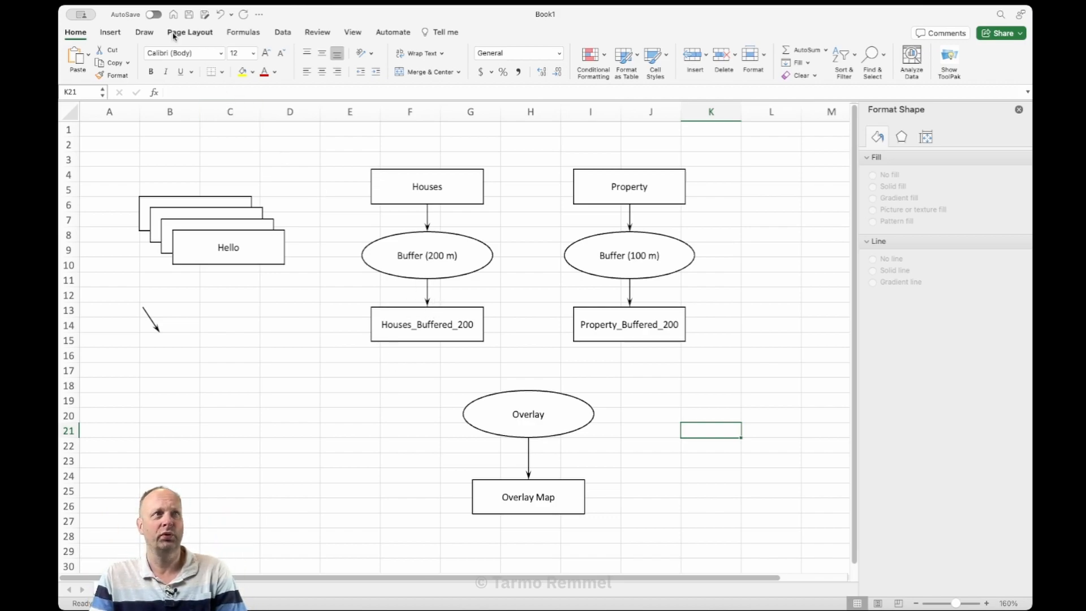
- Insert an elbow arrow connector from the bottom of "Houses_Buffered_200" to the top connection point of the "Overlay" oval
left_click(111, 33)
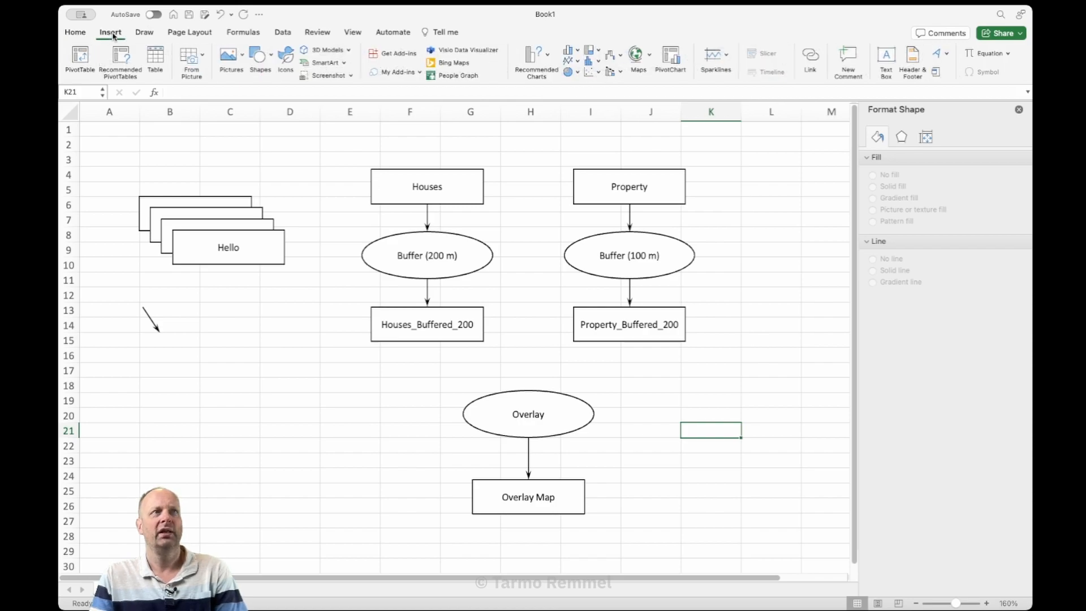
left_click(260, 57)
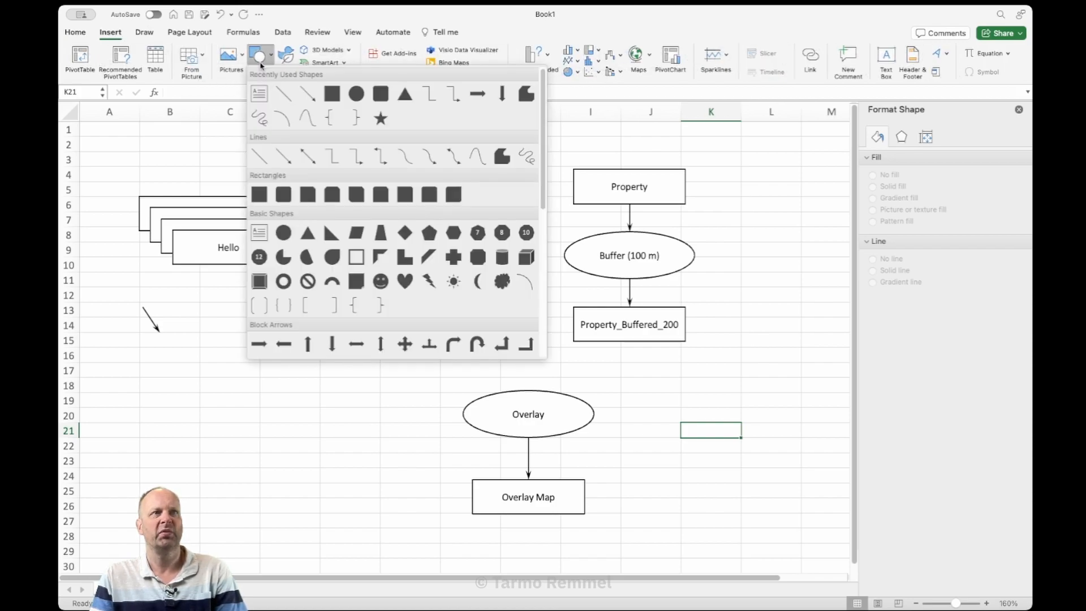
left_click(356, 158)
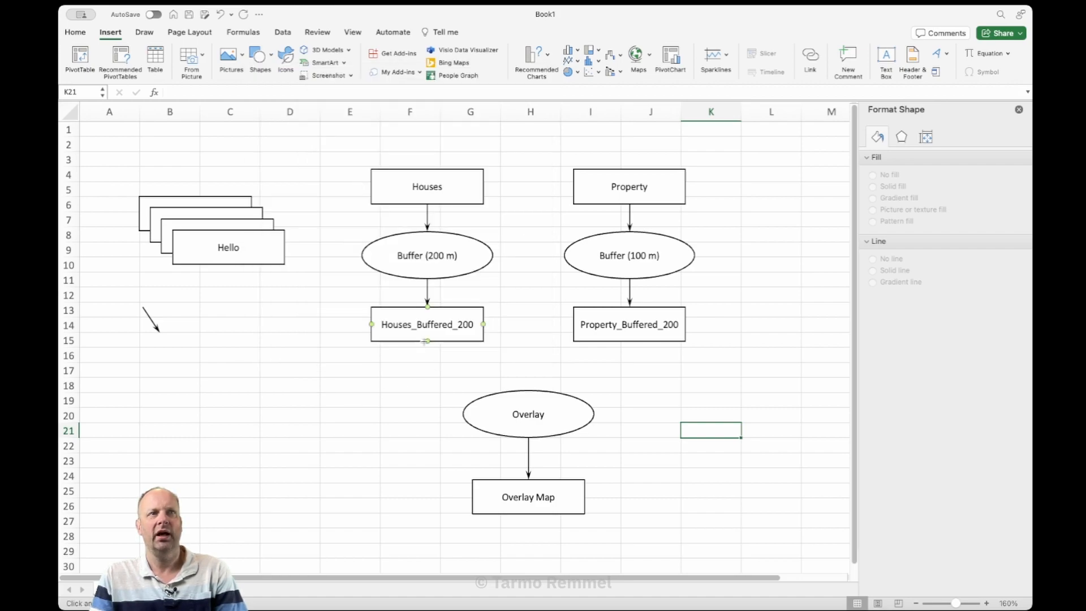
left_click_drag(426, 341, 530, 389)
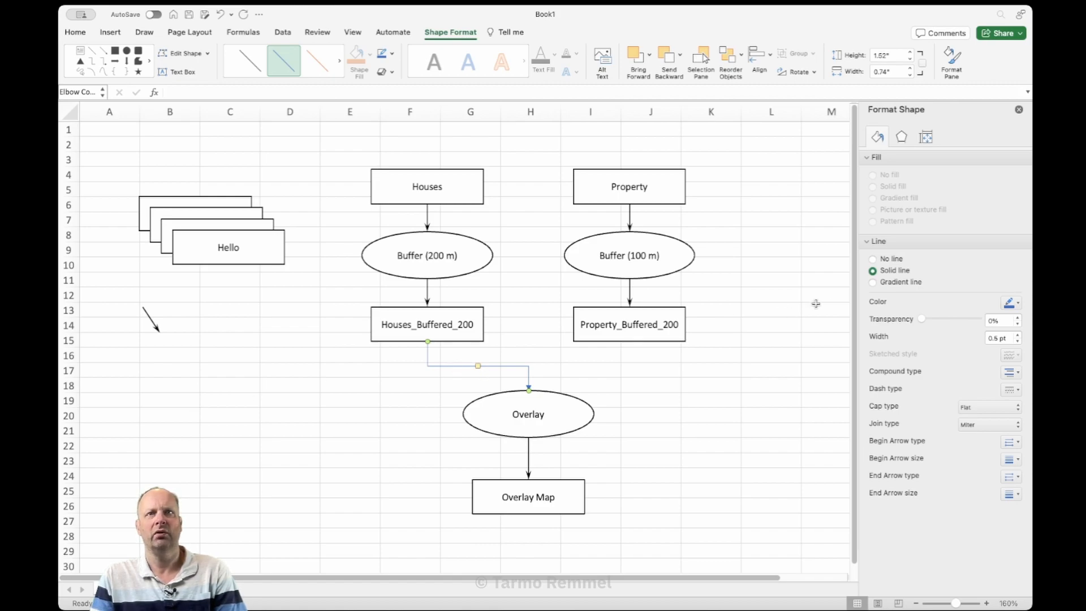
- Format the elbow connector's line in black with a width of 1 pt
left_click(1017, 305)
left_click(1021, 335)
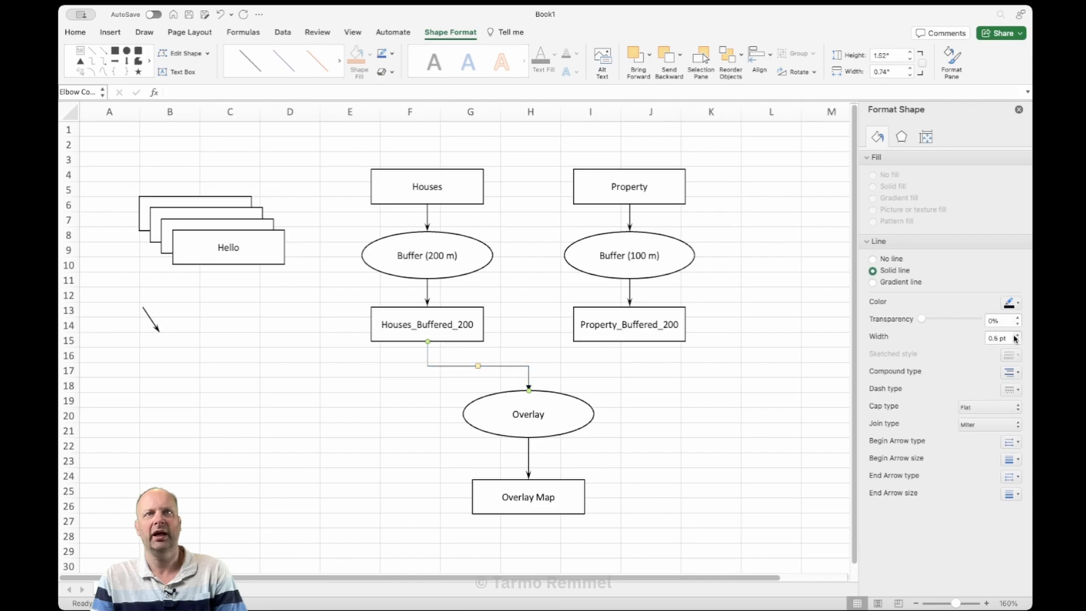
left_click(1018, 334)
left_click(1018, 335)
left_click(726, 410)
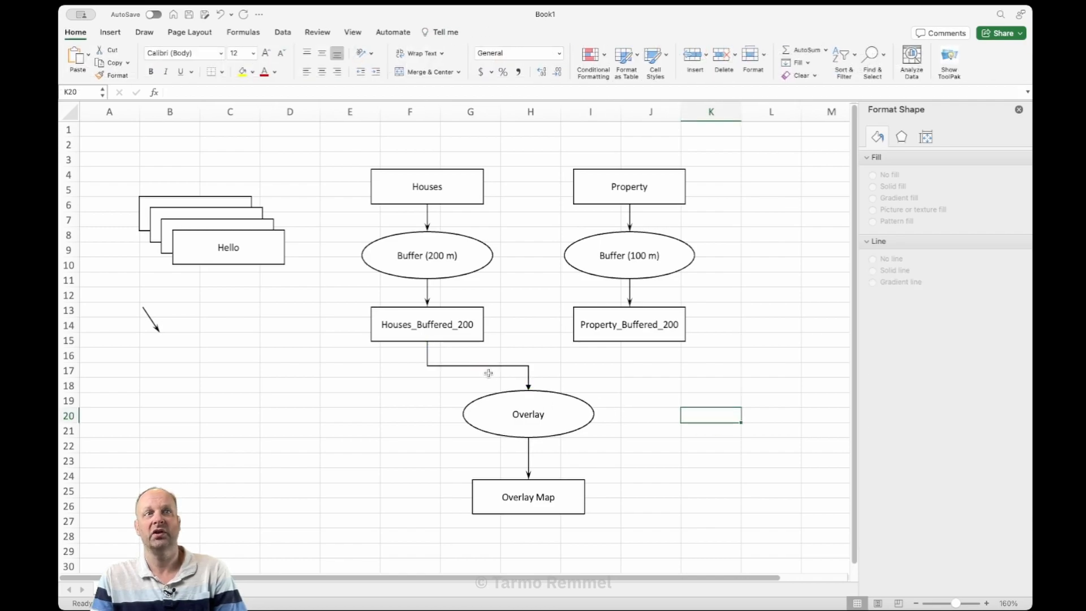
- Select the elbow connector between "Houses_Buffered_200" and the "Overlay" oval
left_click(523, 367)
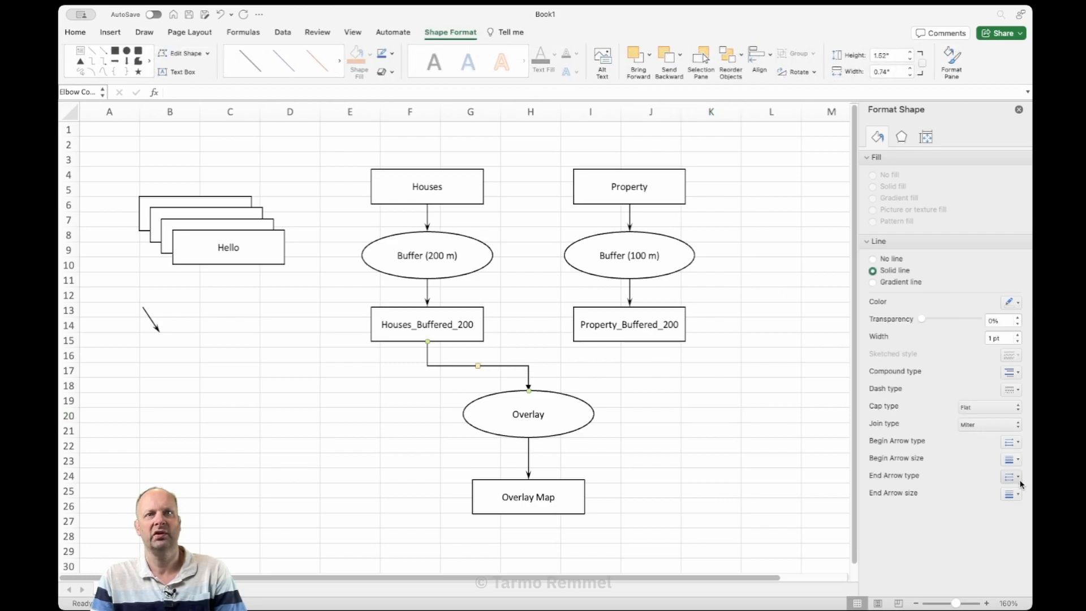